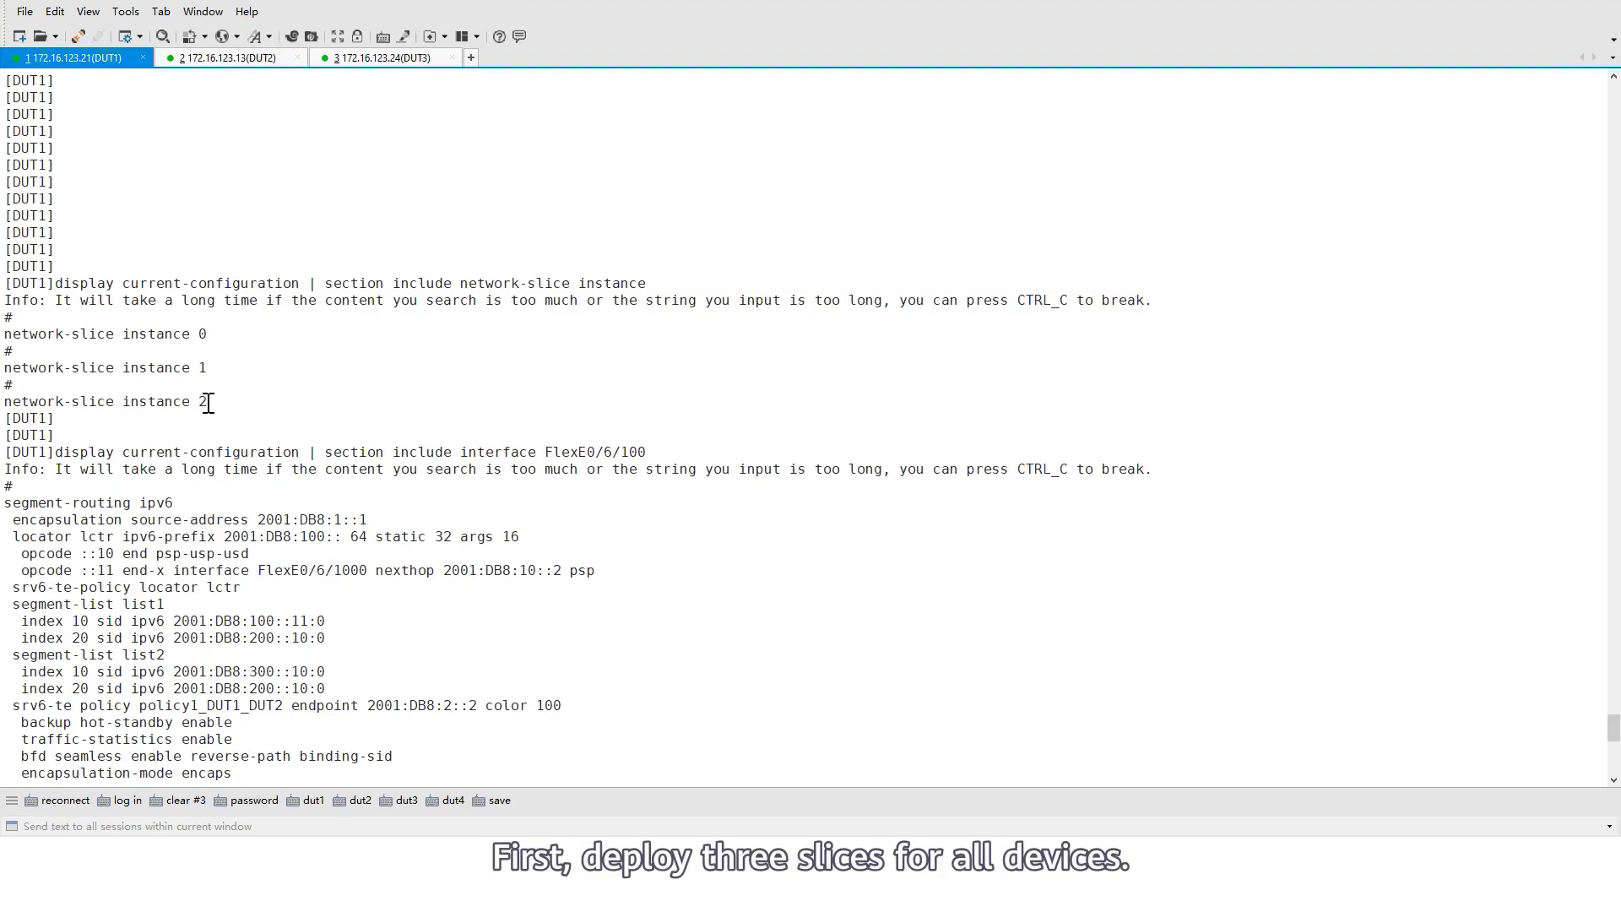
Step: Review network-slice instances 0, 1 and 2 and their data-plane bindings on FlexE0/6/1000, FlexE0/6/1001 and FlexE0/6/1002 in DUT1's configuration
drag(212, 404, 1, 340)
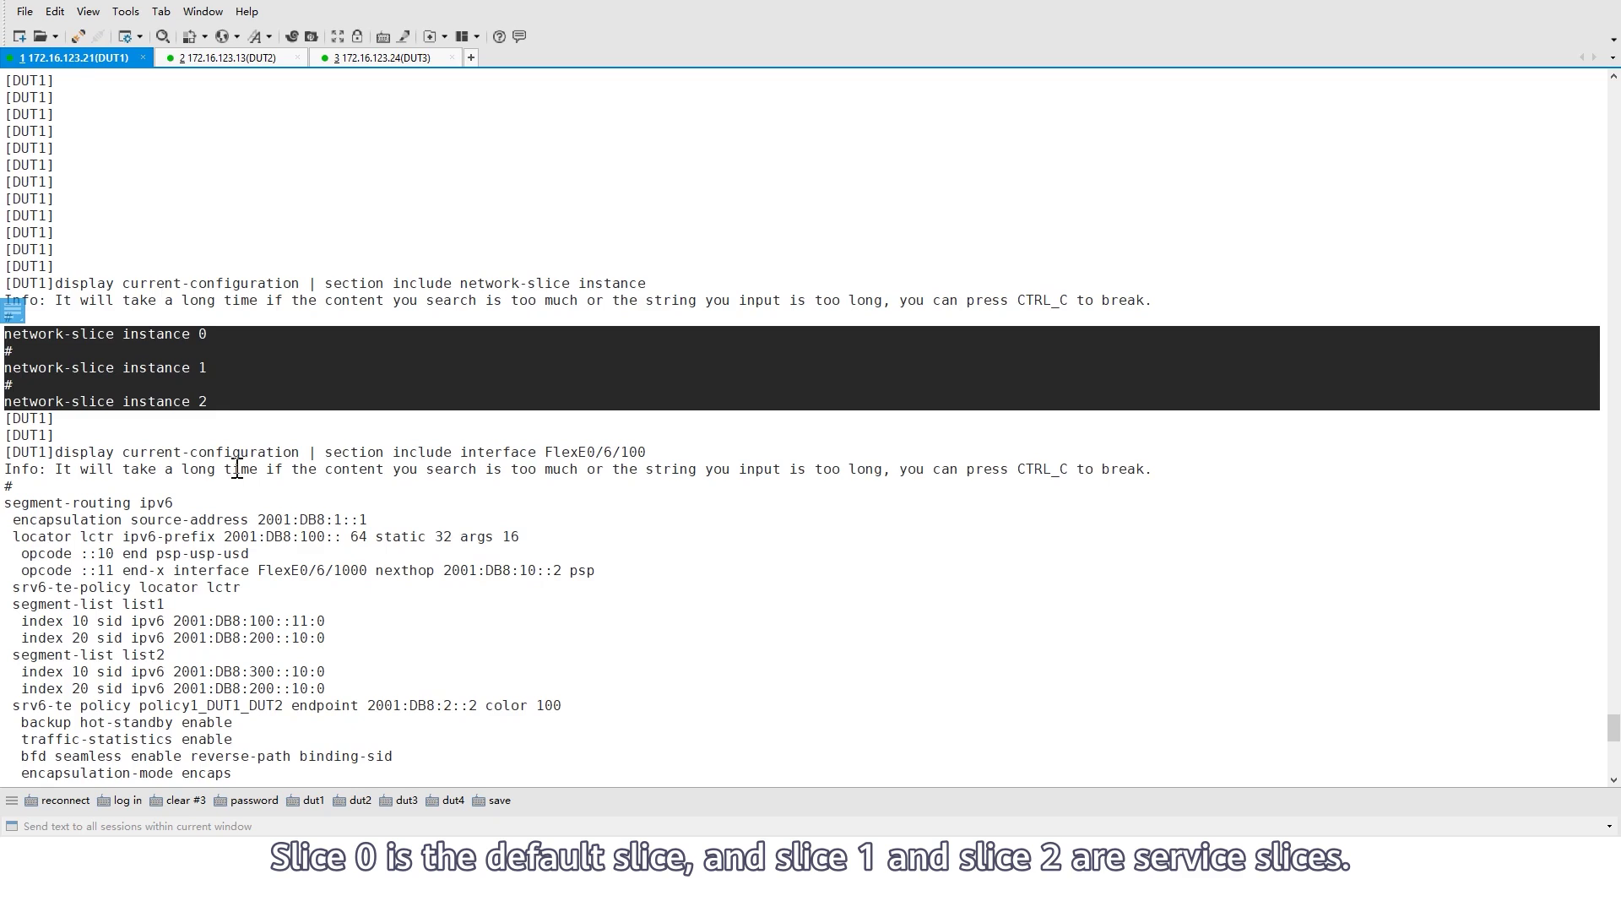
scroll(233, 467, down, 16)
drag(233, 469, 30, 462)
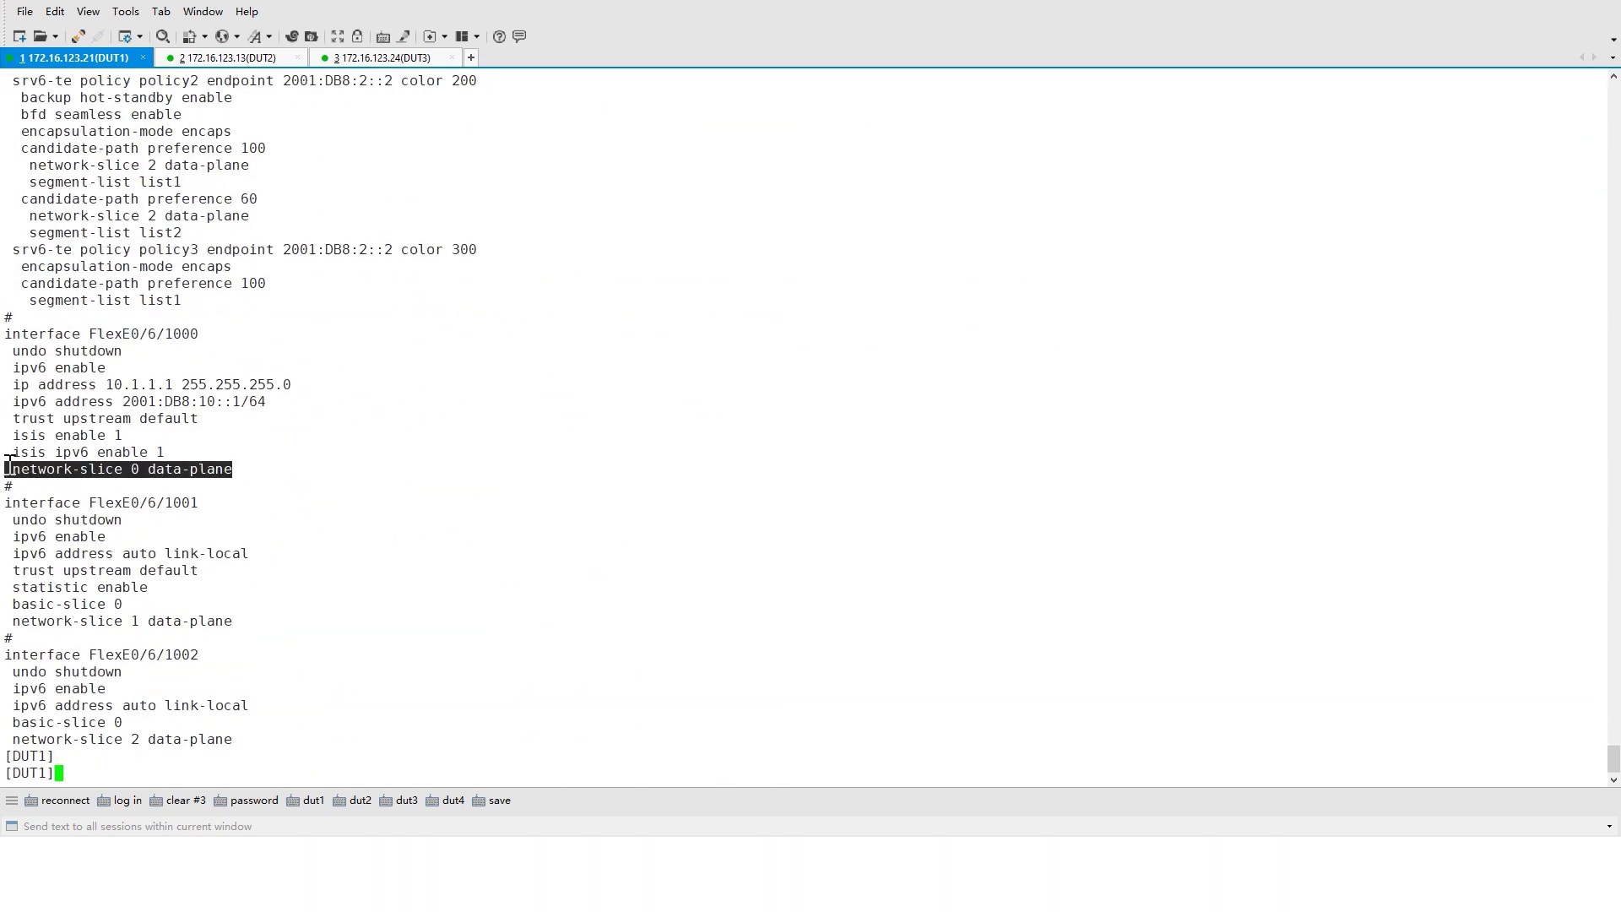
drag(173, 631, 6, 605)
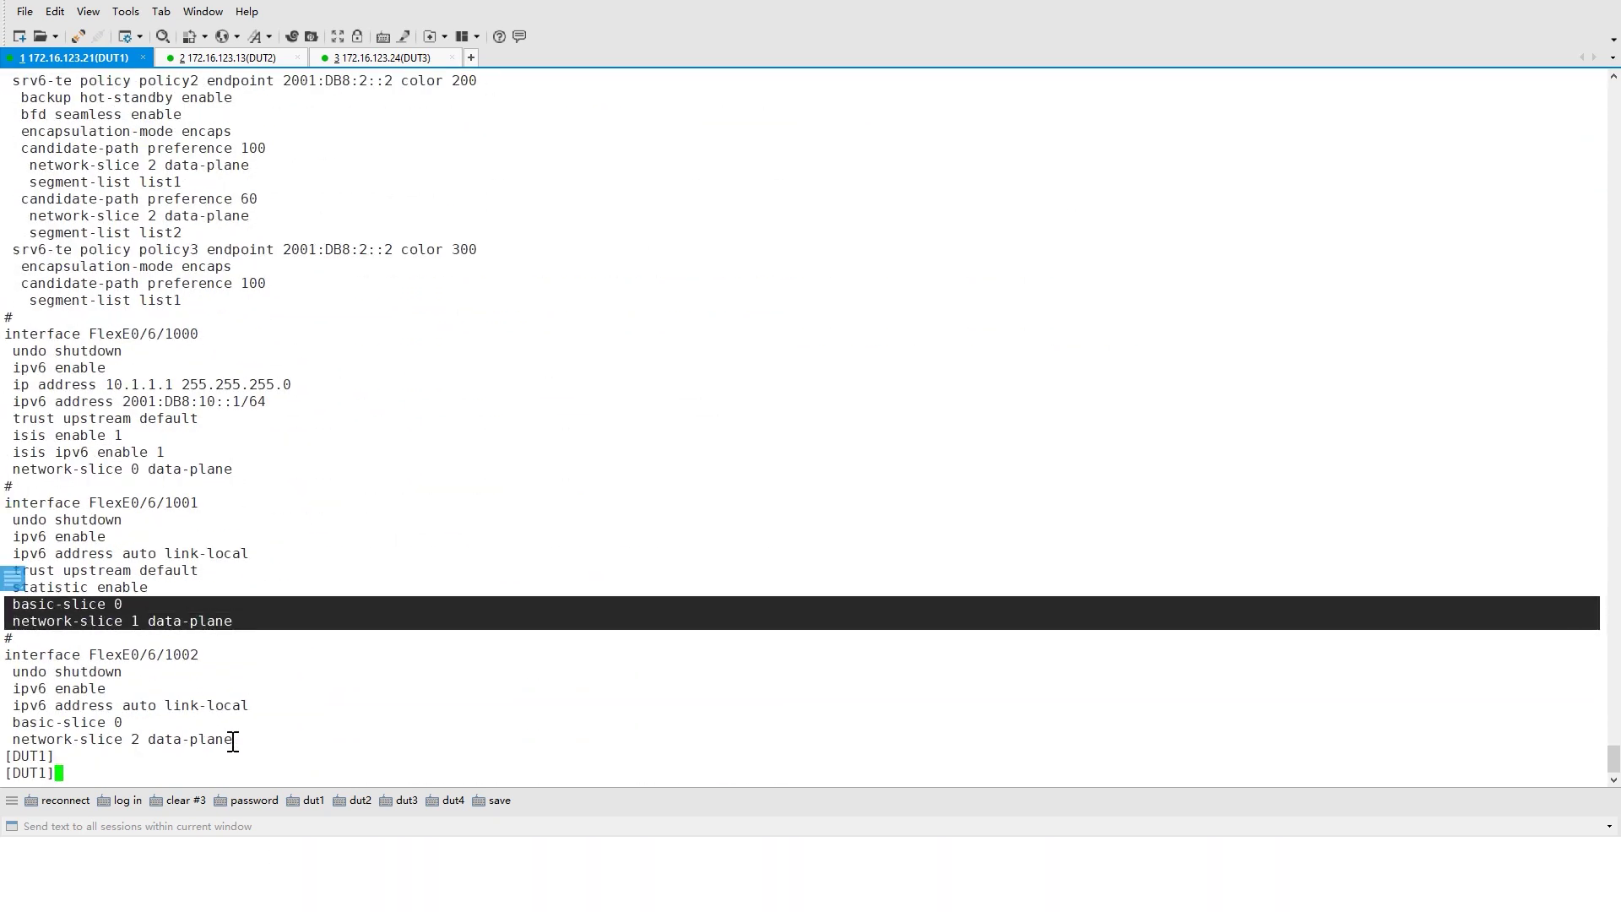
drag(233, 740, 8, 724)
Step: Review the IPv4 and IPv6 addresses and the IS-IS enable lines under interface FlexE0/6/1000
click(14, 384)
drag(14, 385, 288, 407)
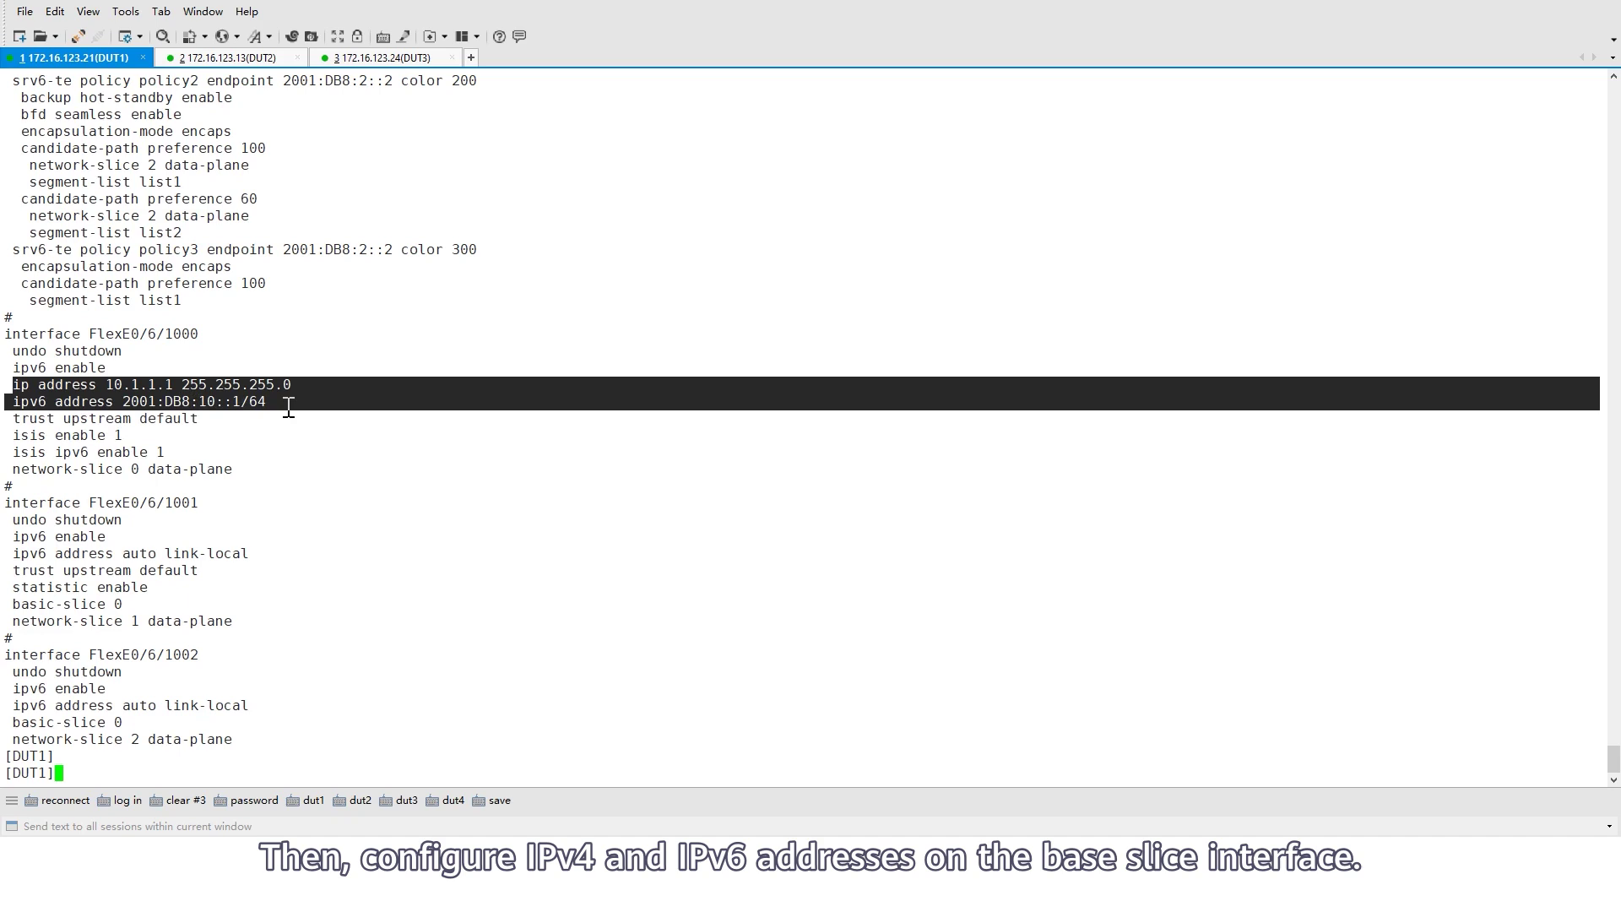
drag(288, 408, 288, 408)
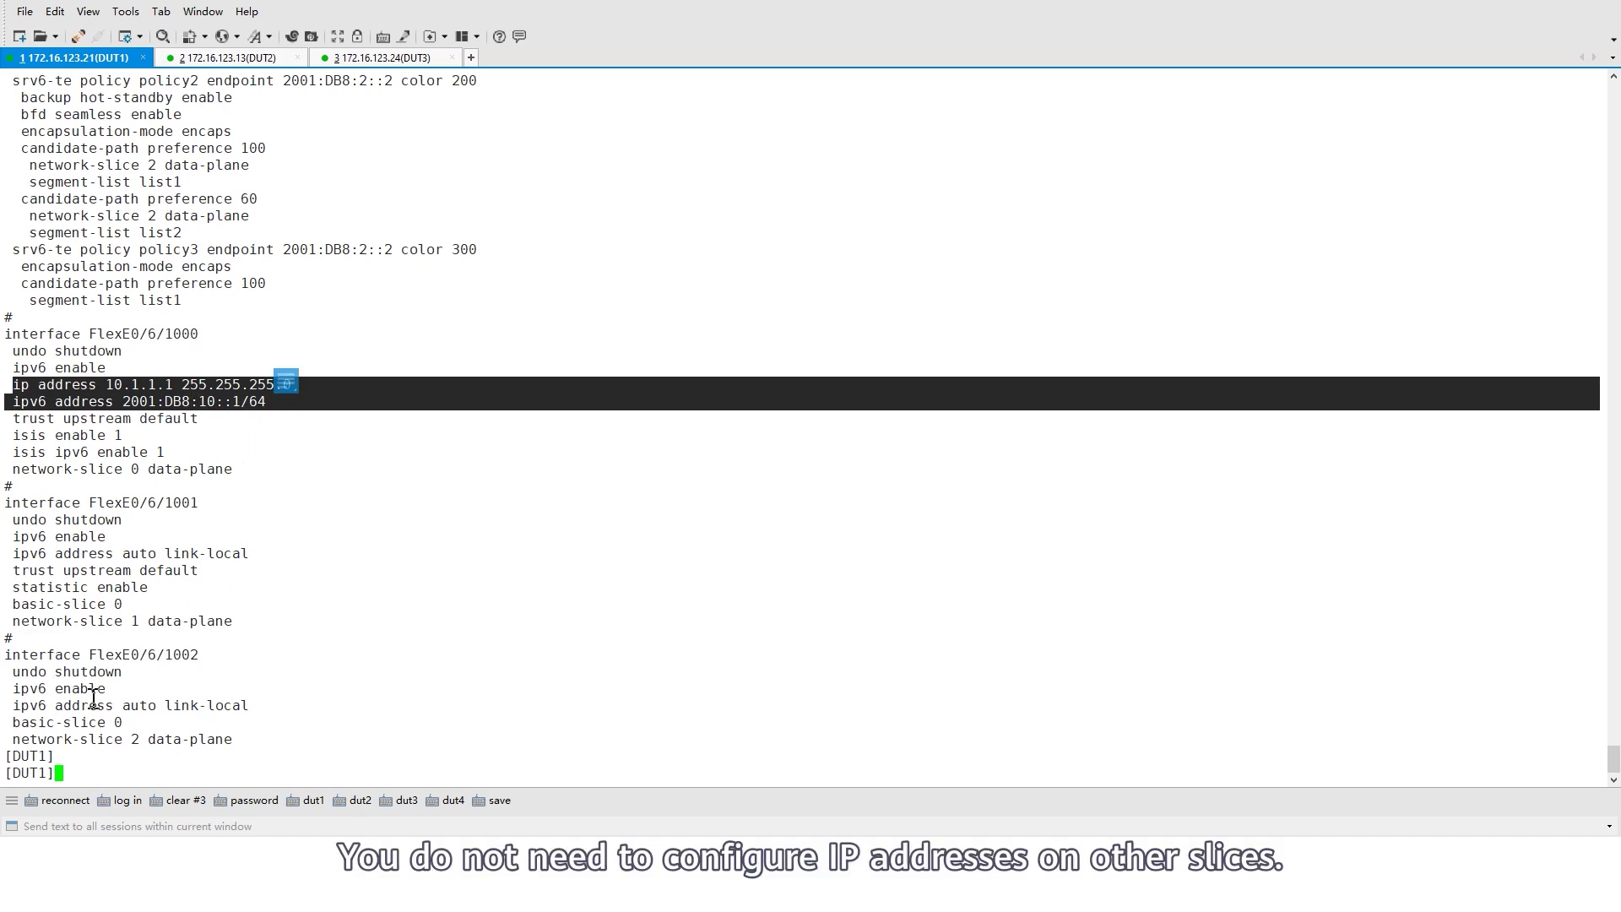
click(310, 623)
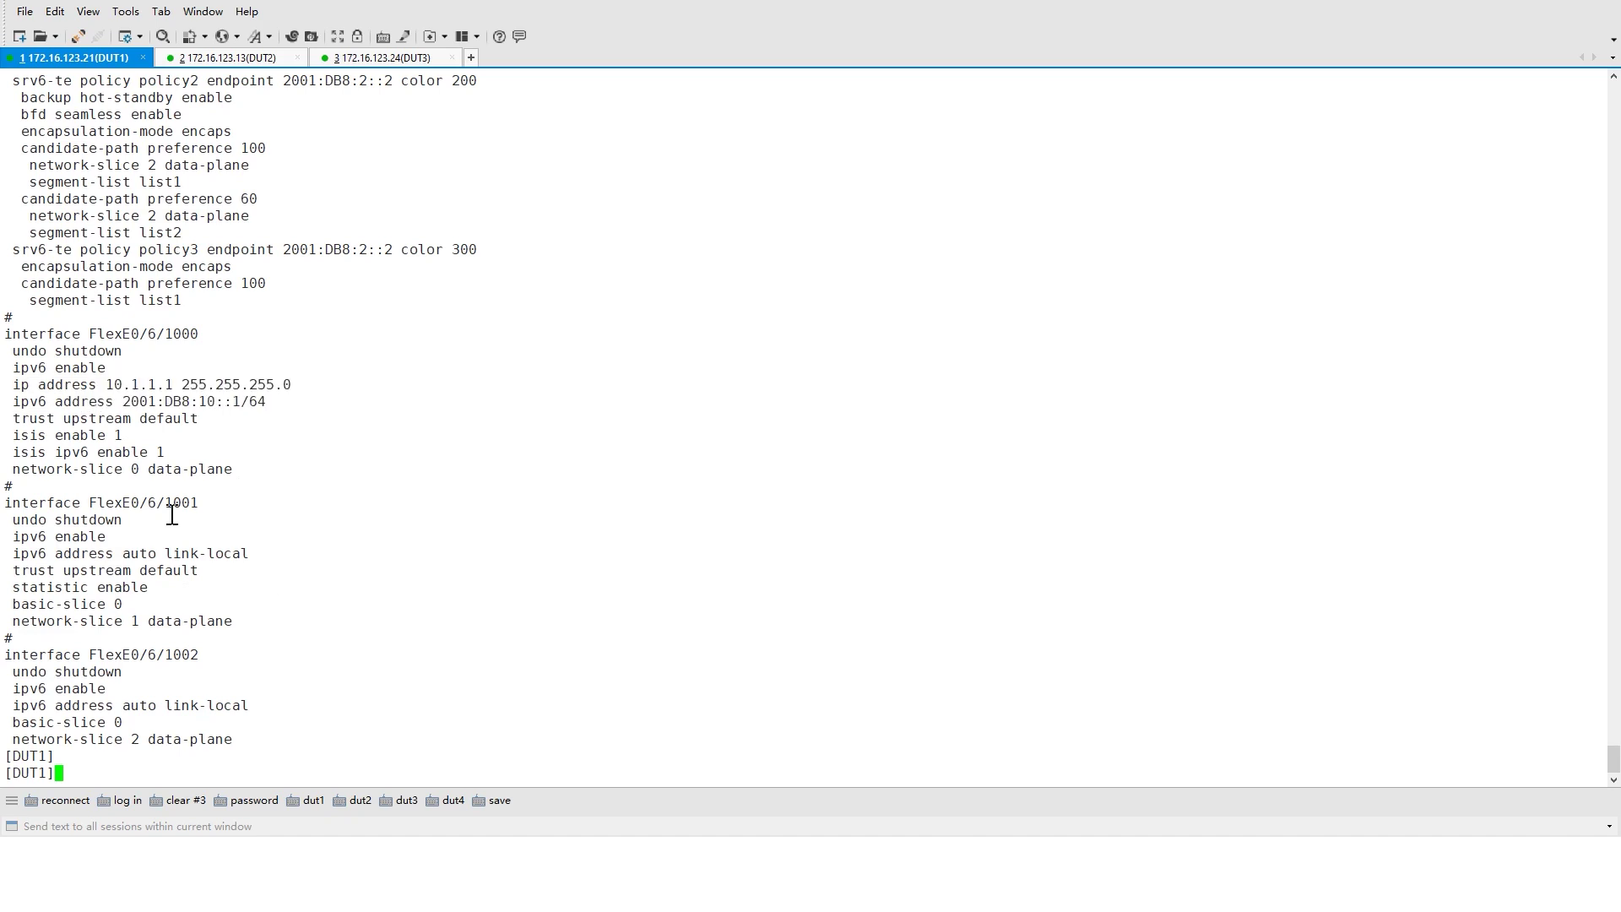
drag(159, 452, 17, 435)
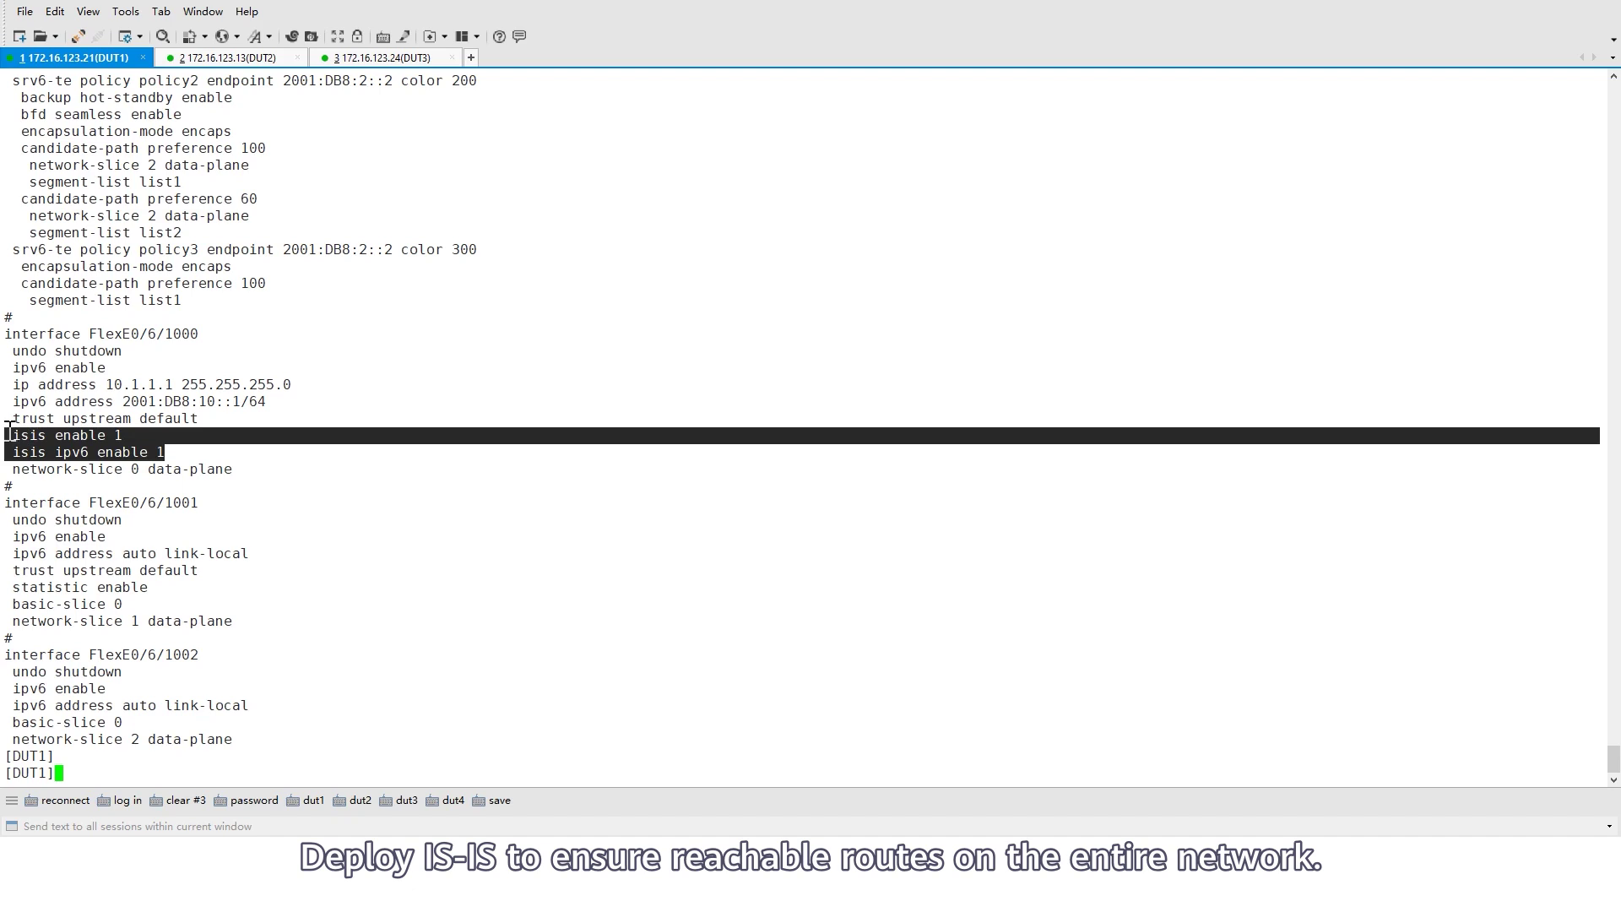
click(373, 584)
Step: Run display isis route on DUT1 and read through the IPv4 and IPv6 forwarding tables
text(diso)
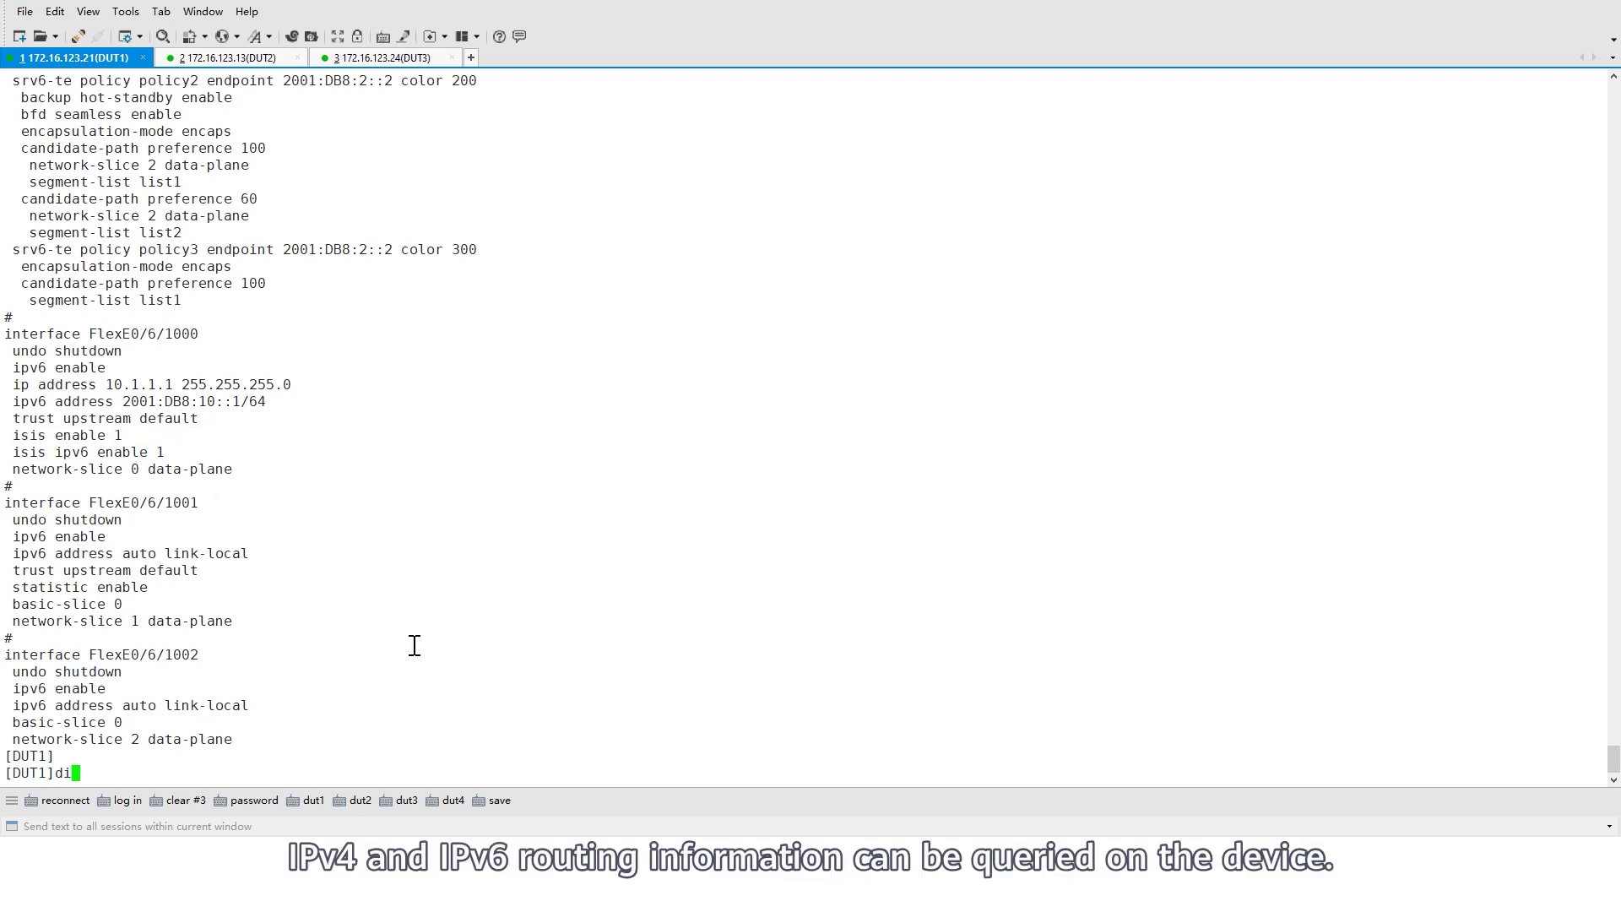
key(Return)
text(disp)
key(Tab)
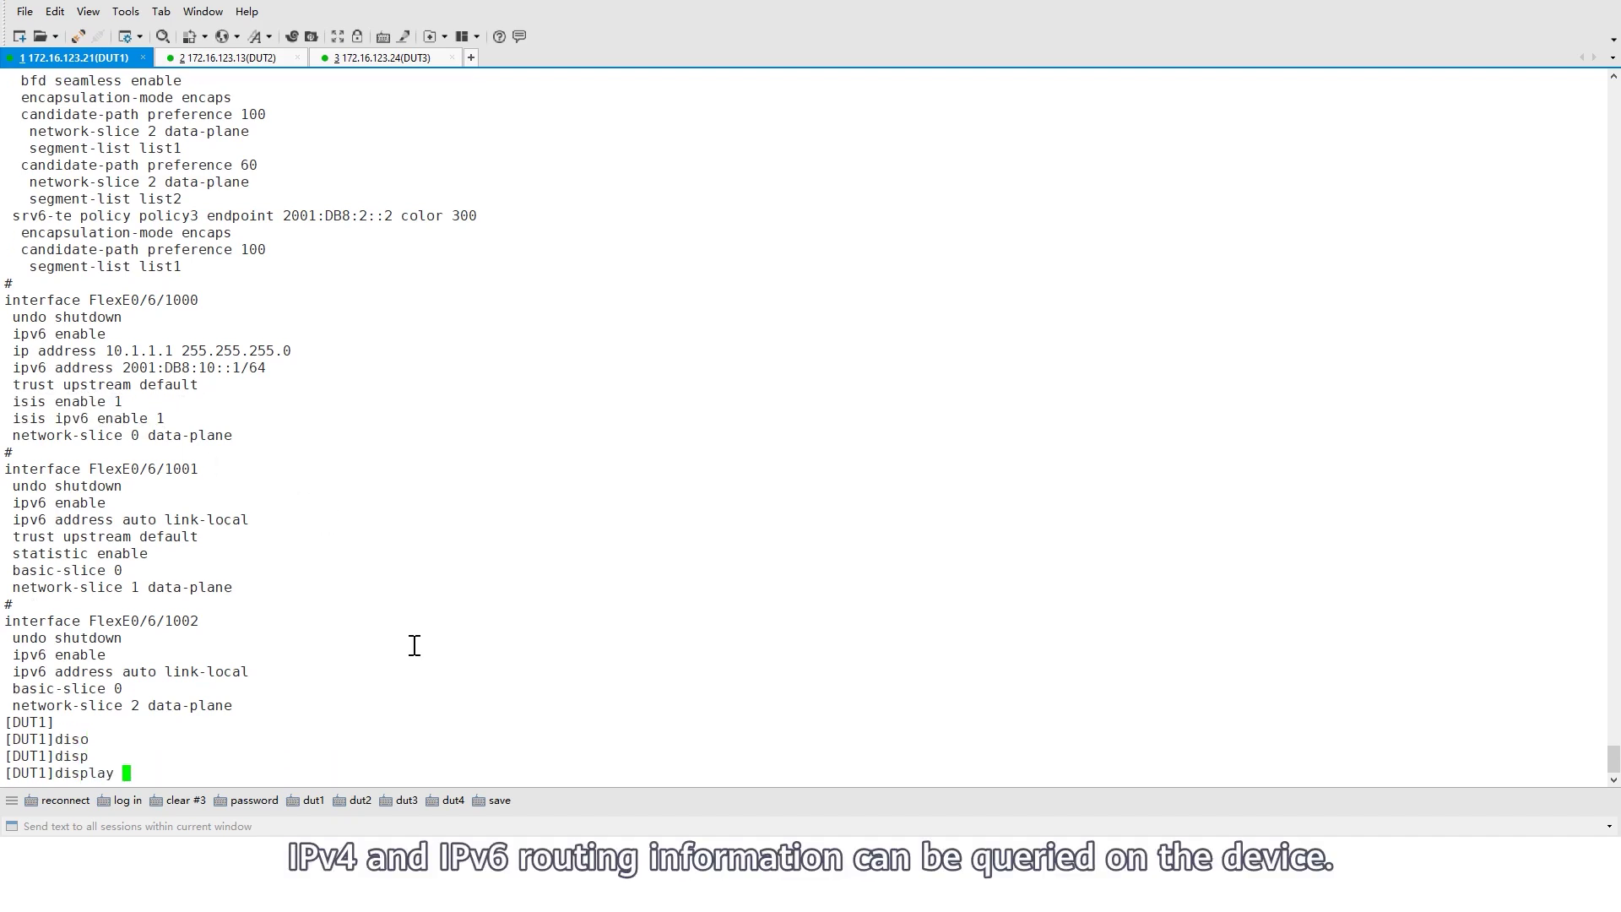
text(isis route)
key(Return)
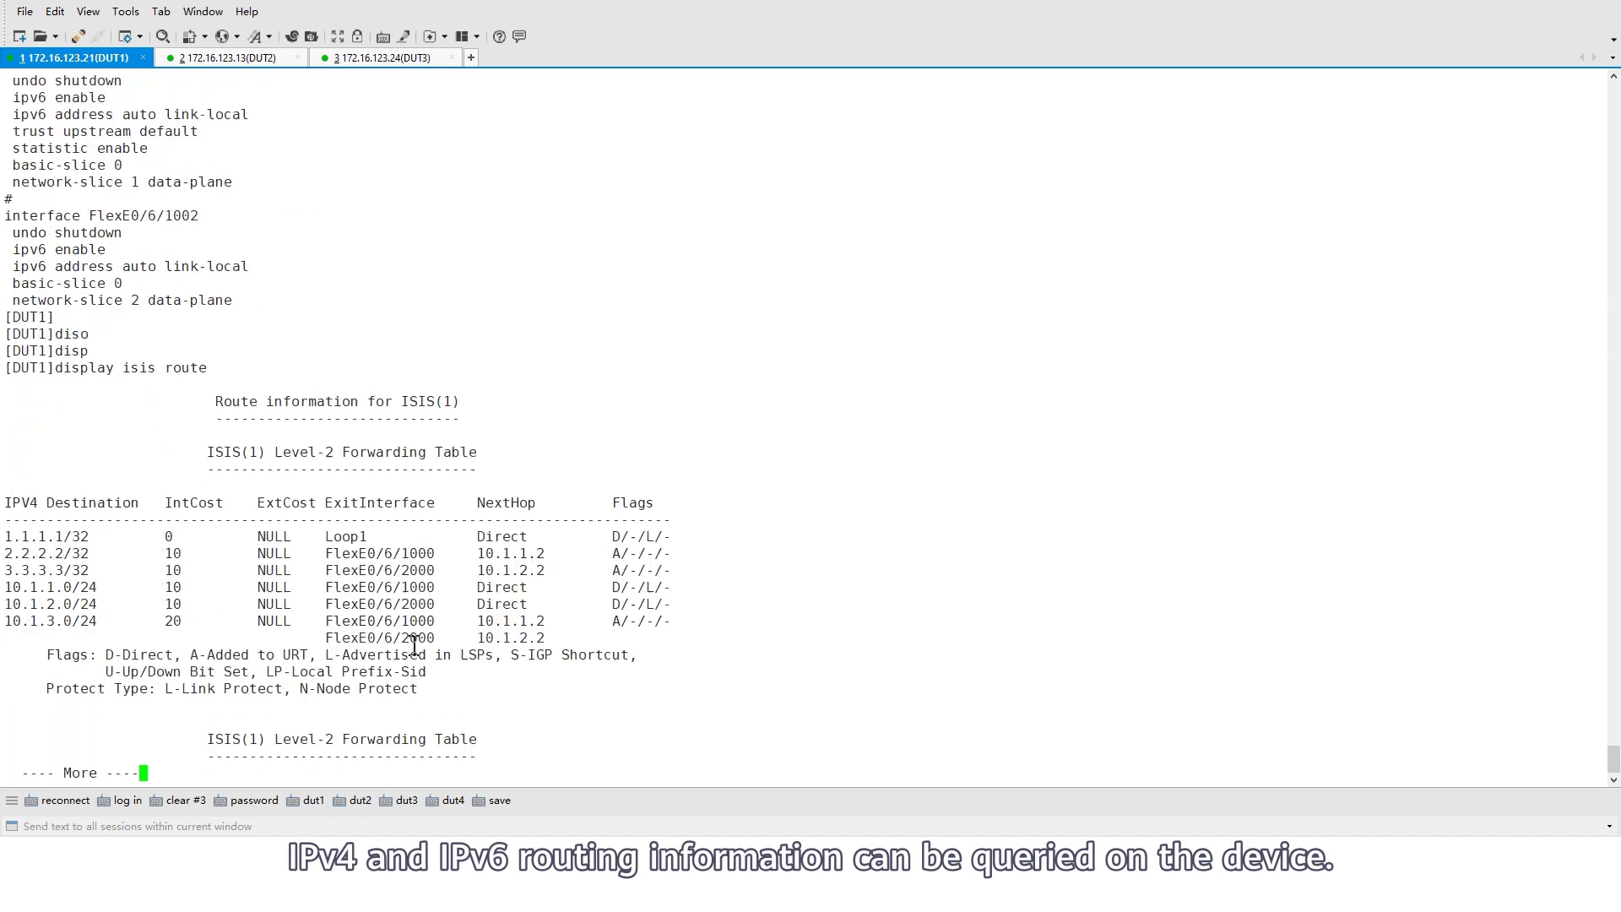
key(space)
key(space)
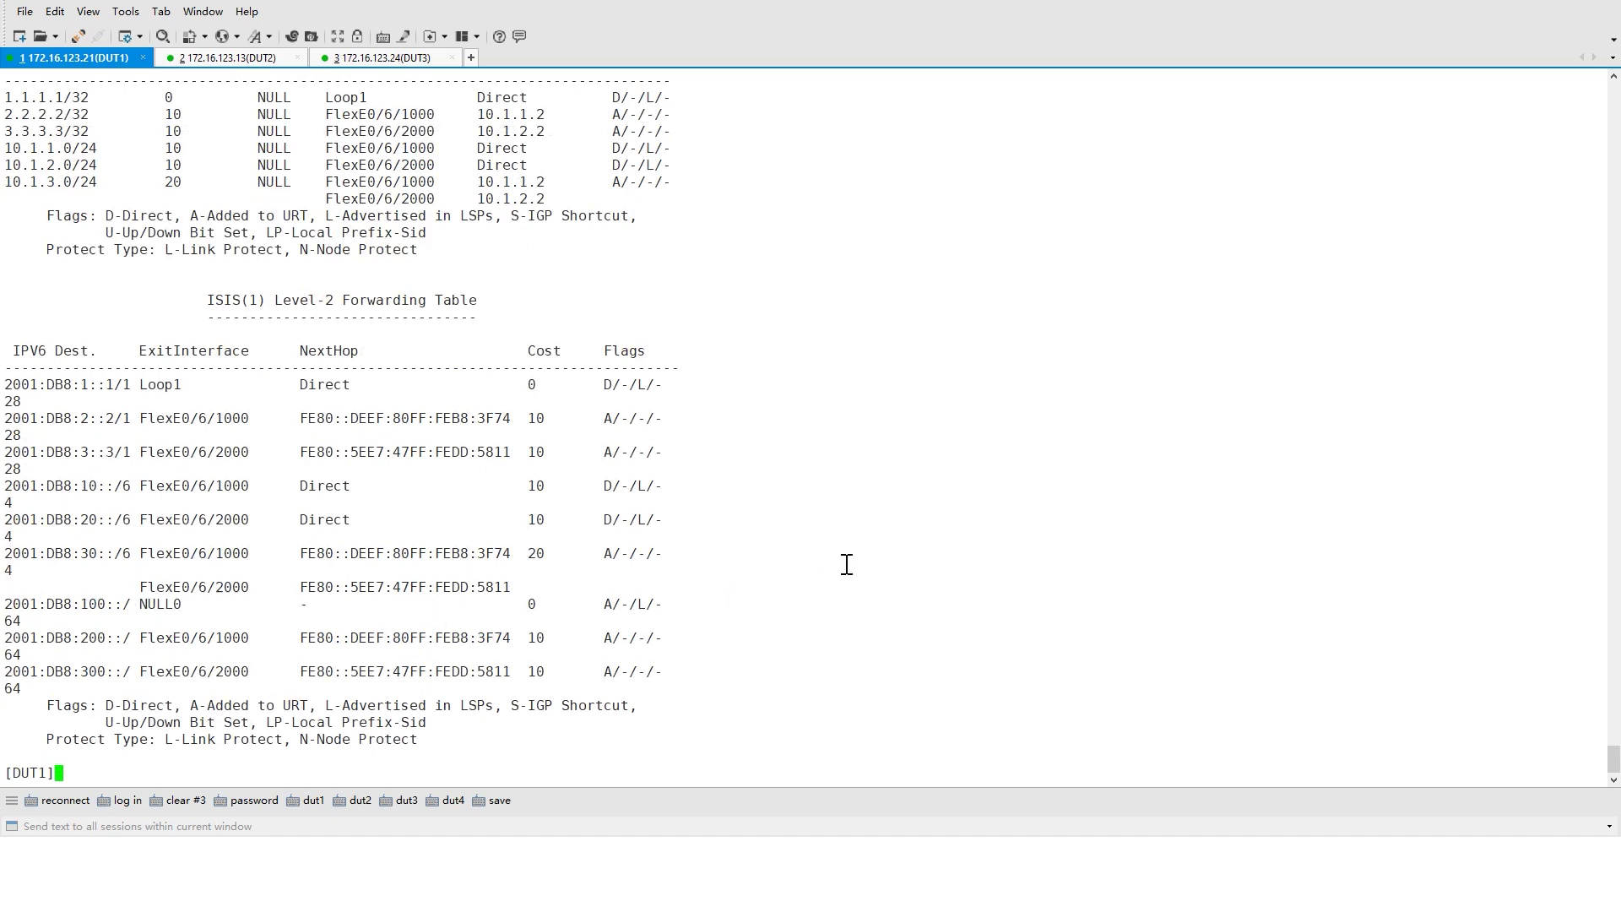
scroll(890, 564, up, 2)
scroll(875, 553, down, 2)
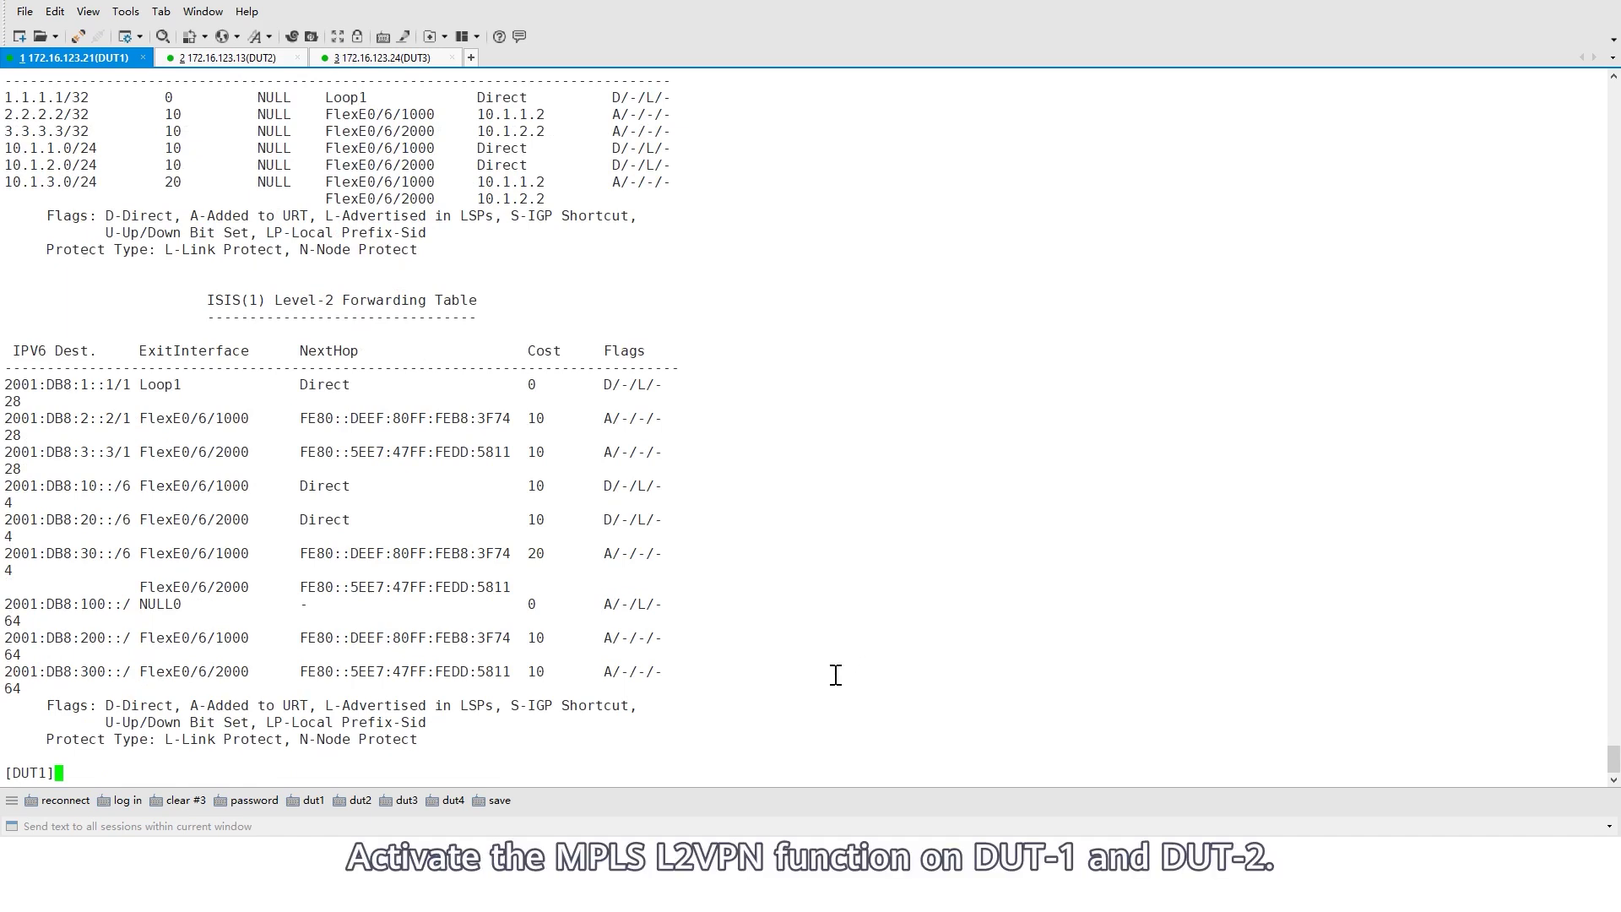
Step: Run display mpls ldp session on DUT1 and highlight the peer's ID and status
key(Return)
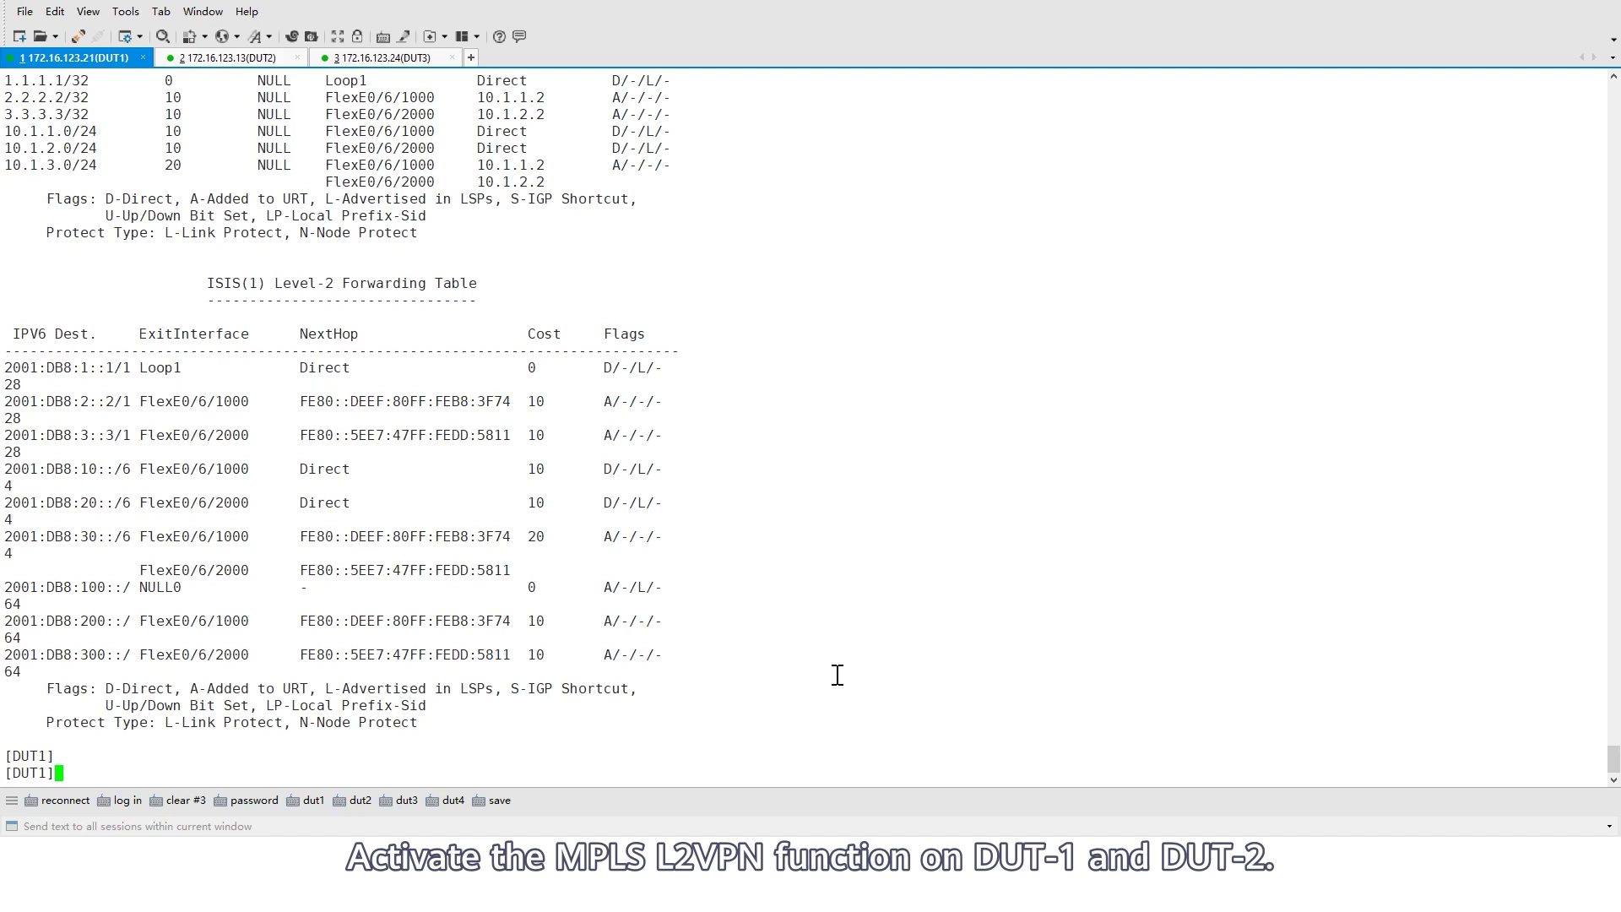
text(disp)
key(Tab)
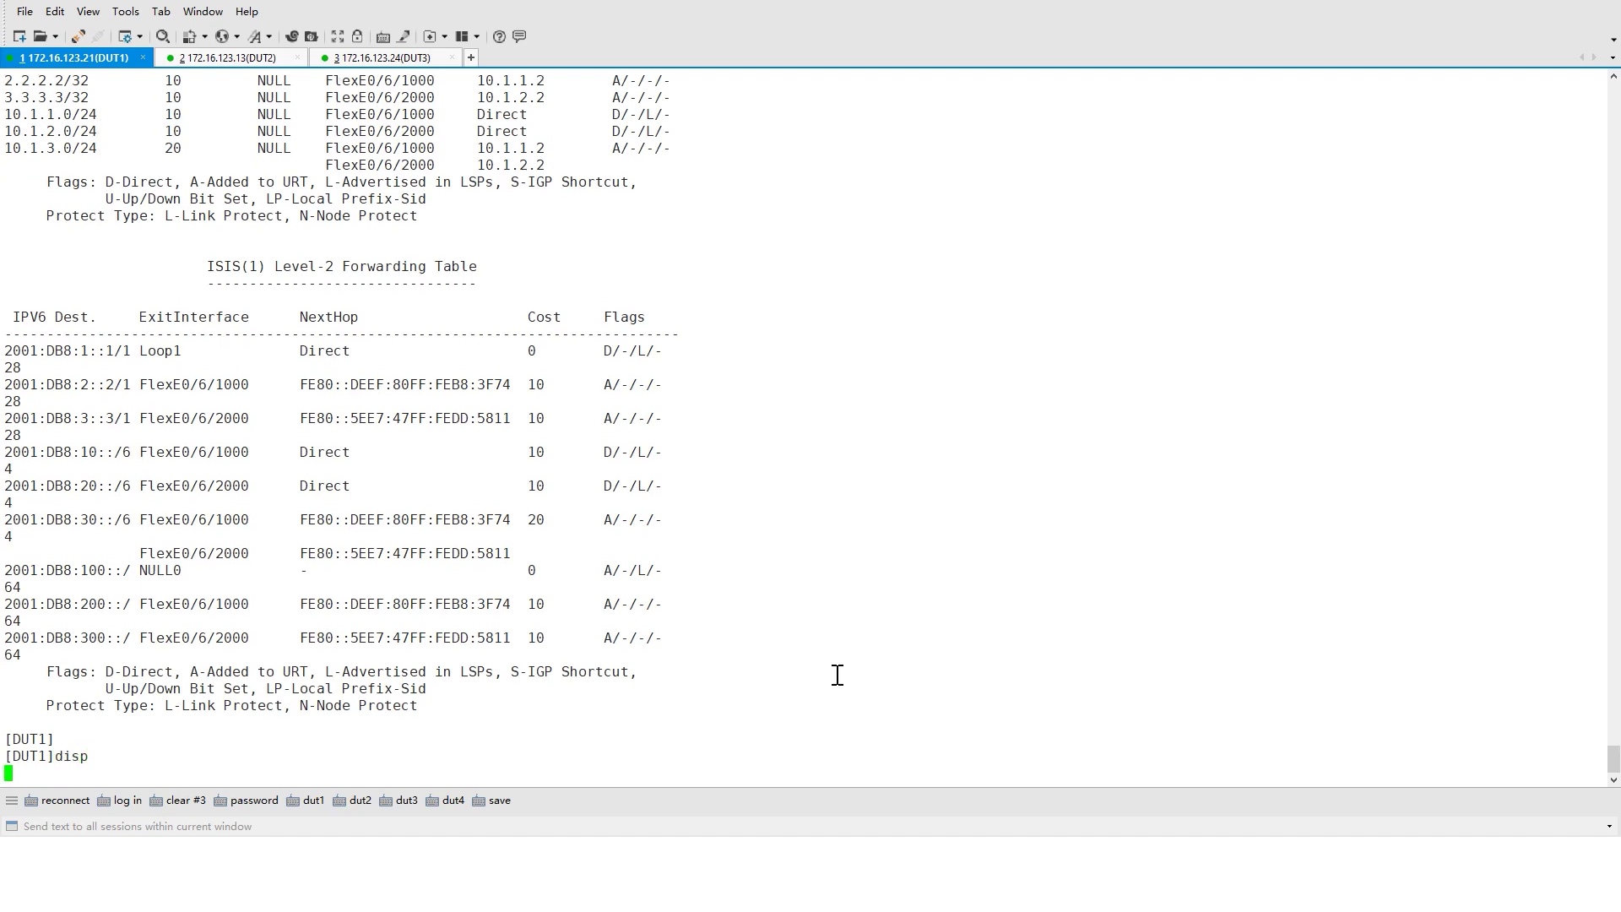
text(mpls ldp se)
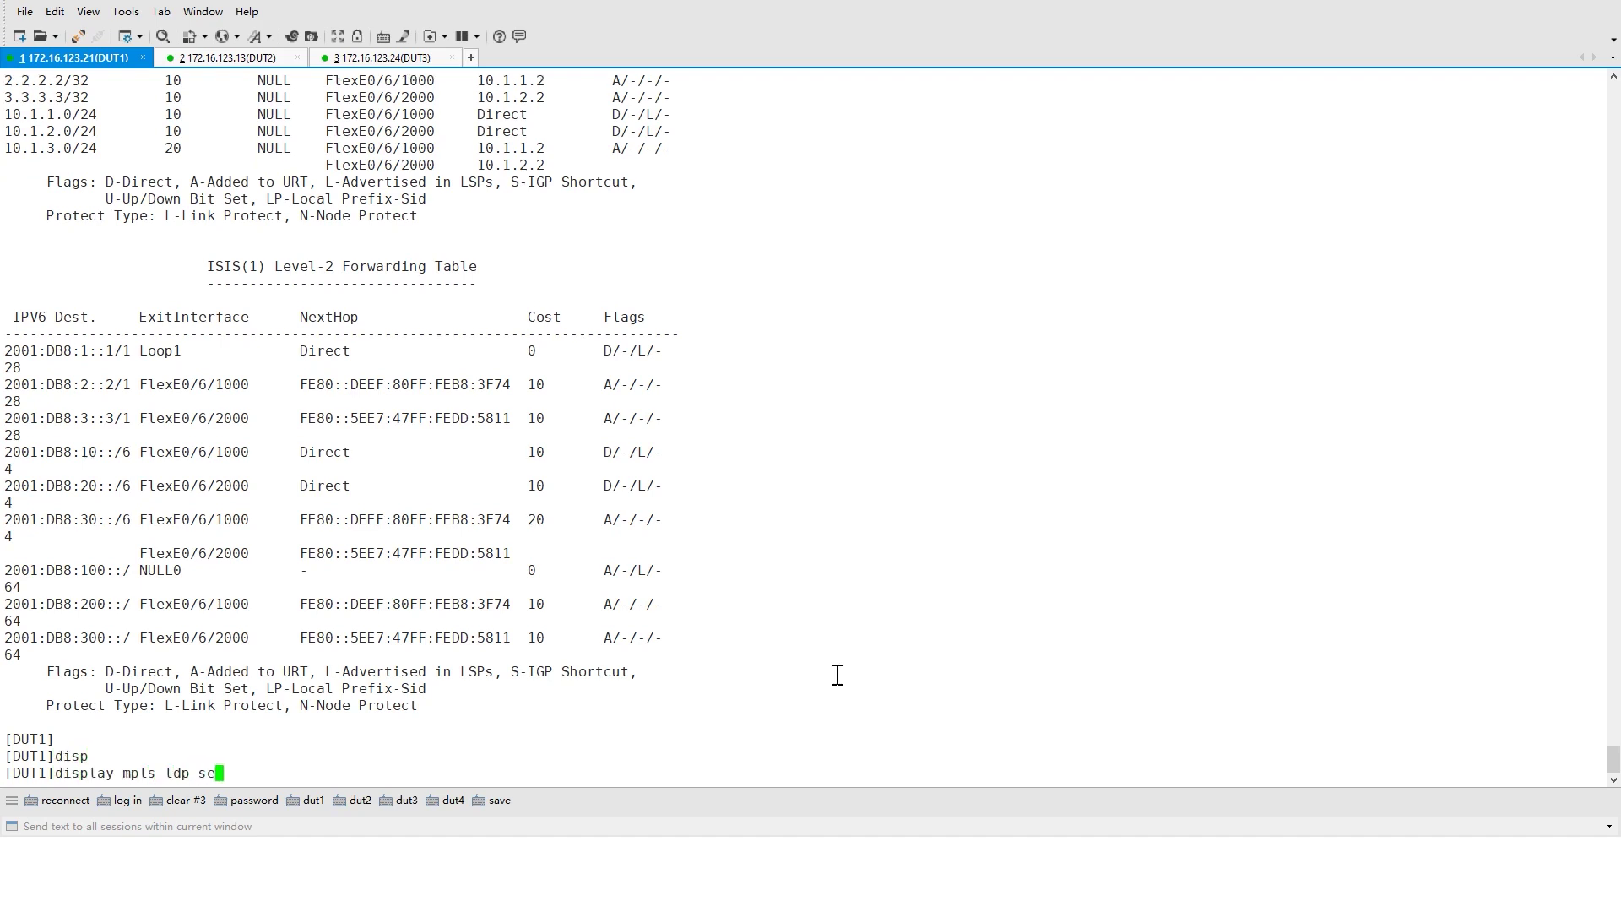
key(Tab)
key(Return)
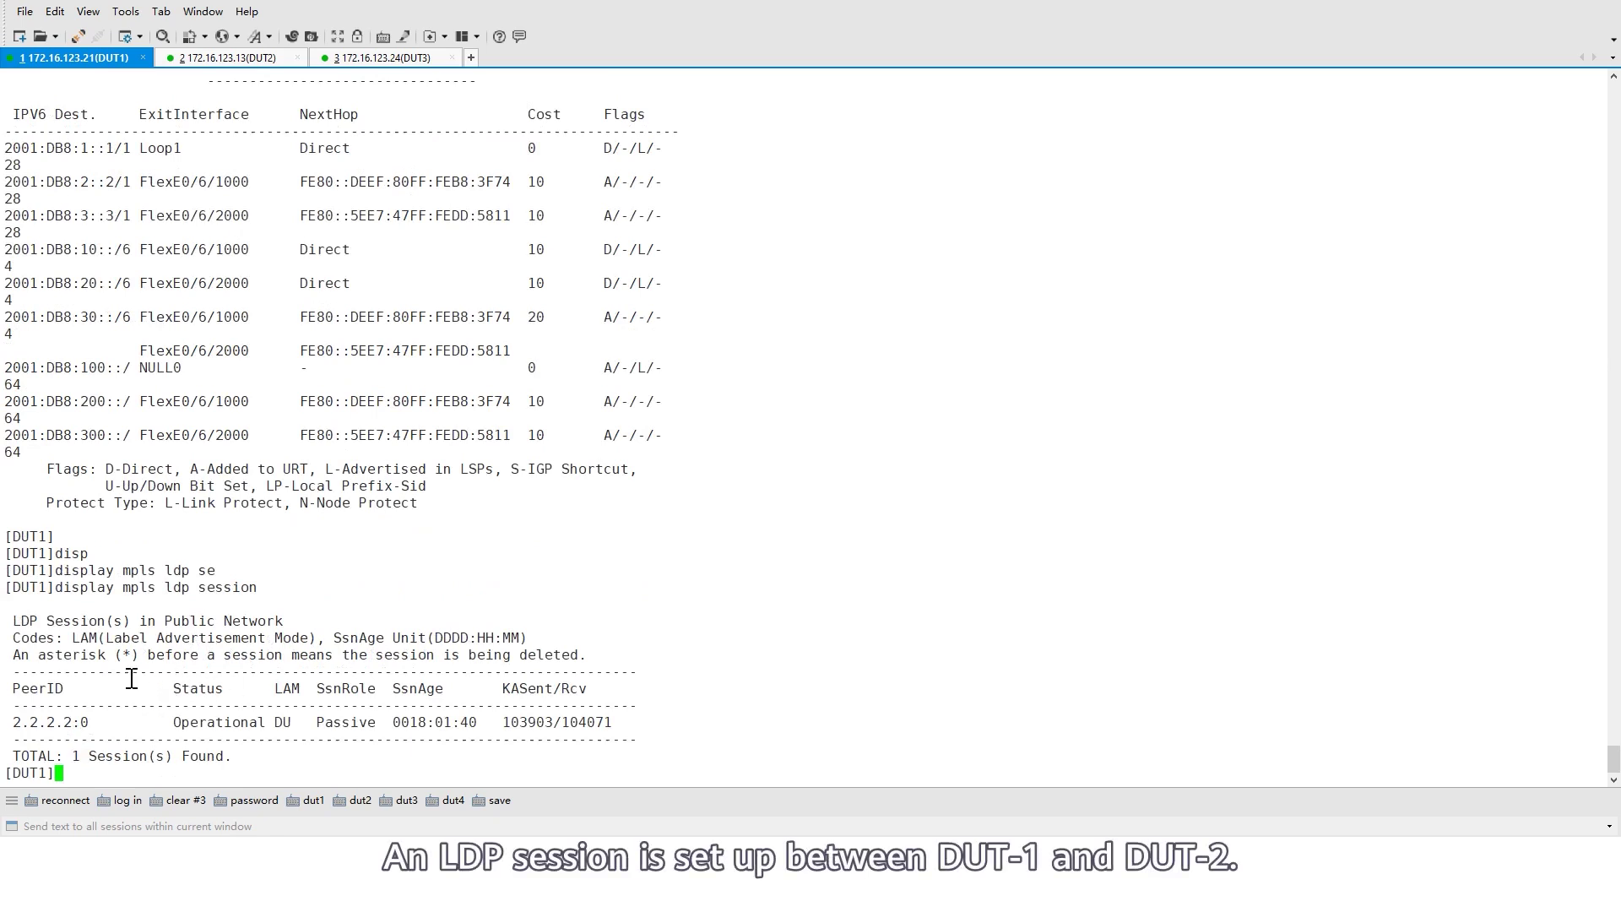
drag(5, 722, 269, 724)
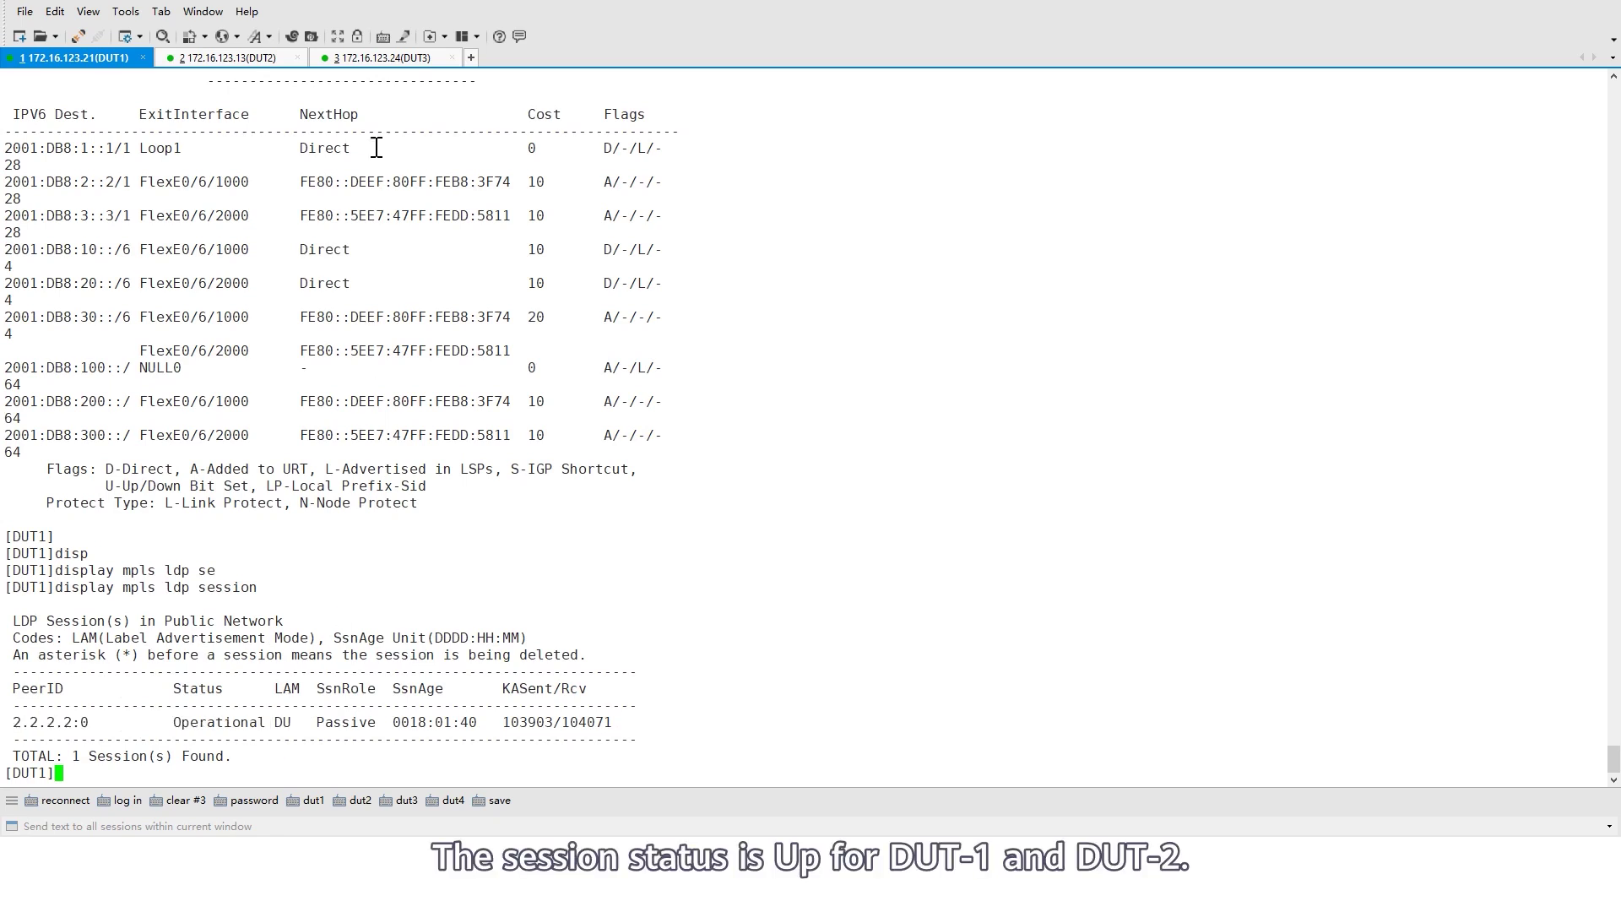
Step: Switch to the DUT2 session and highlight the peer ID and status in its LDP session output
click(233, 59)
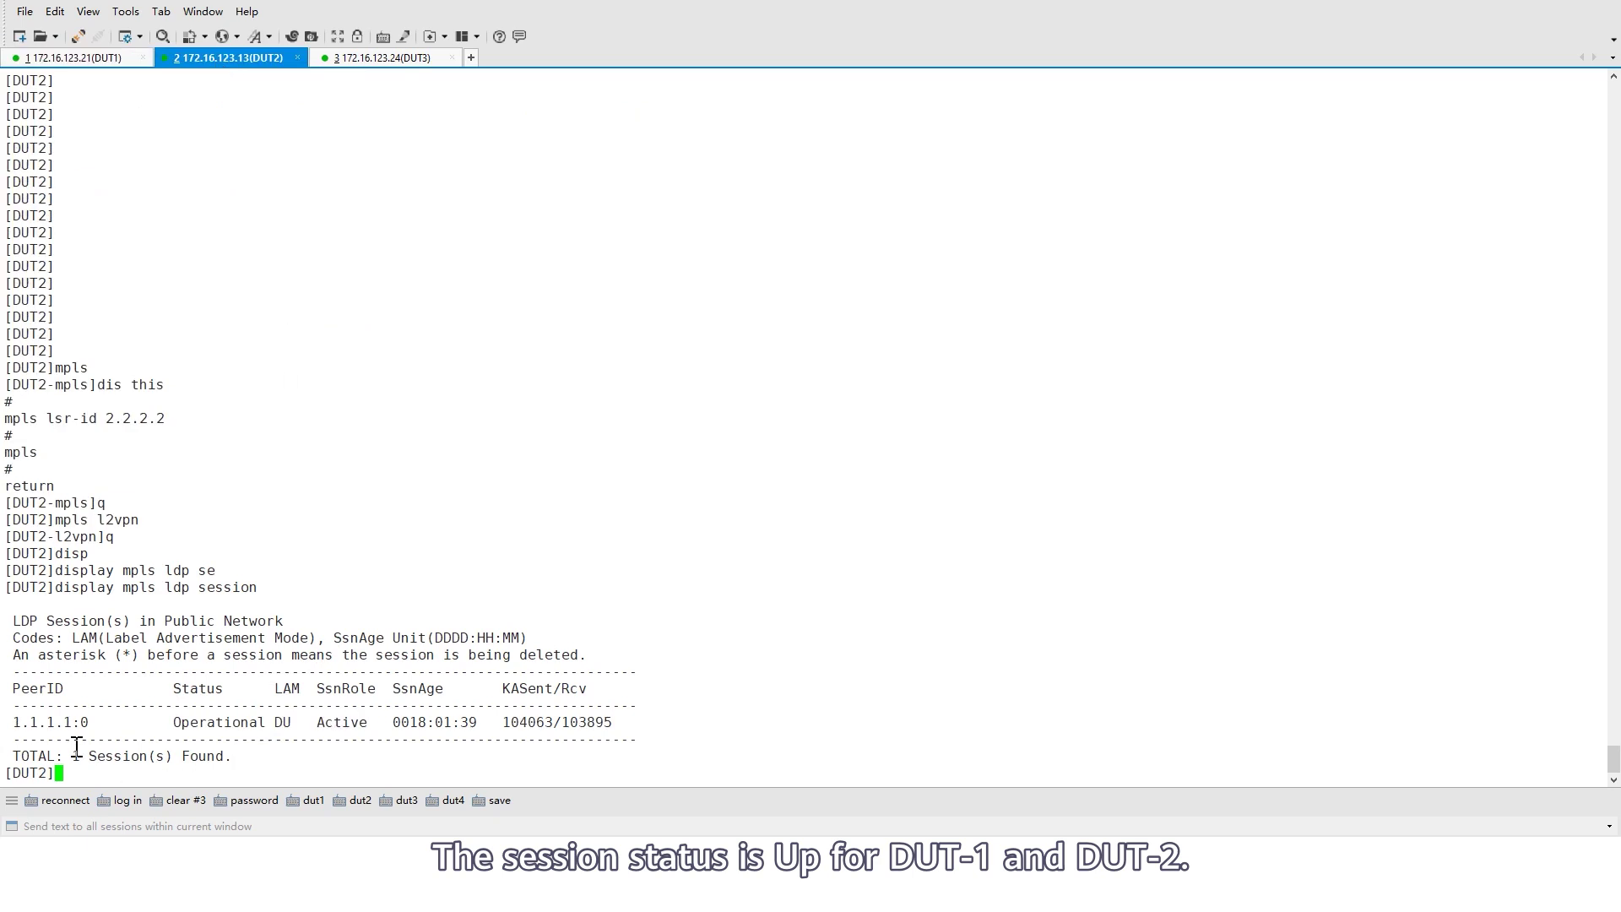
drag(12, 722, 263, 723)
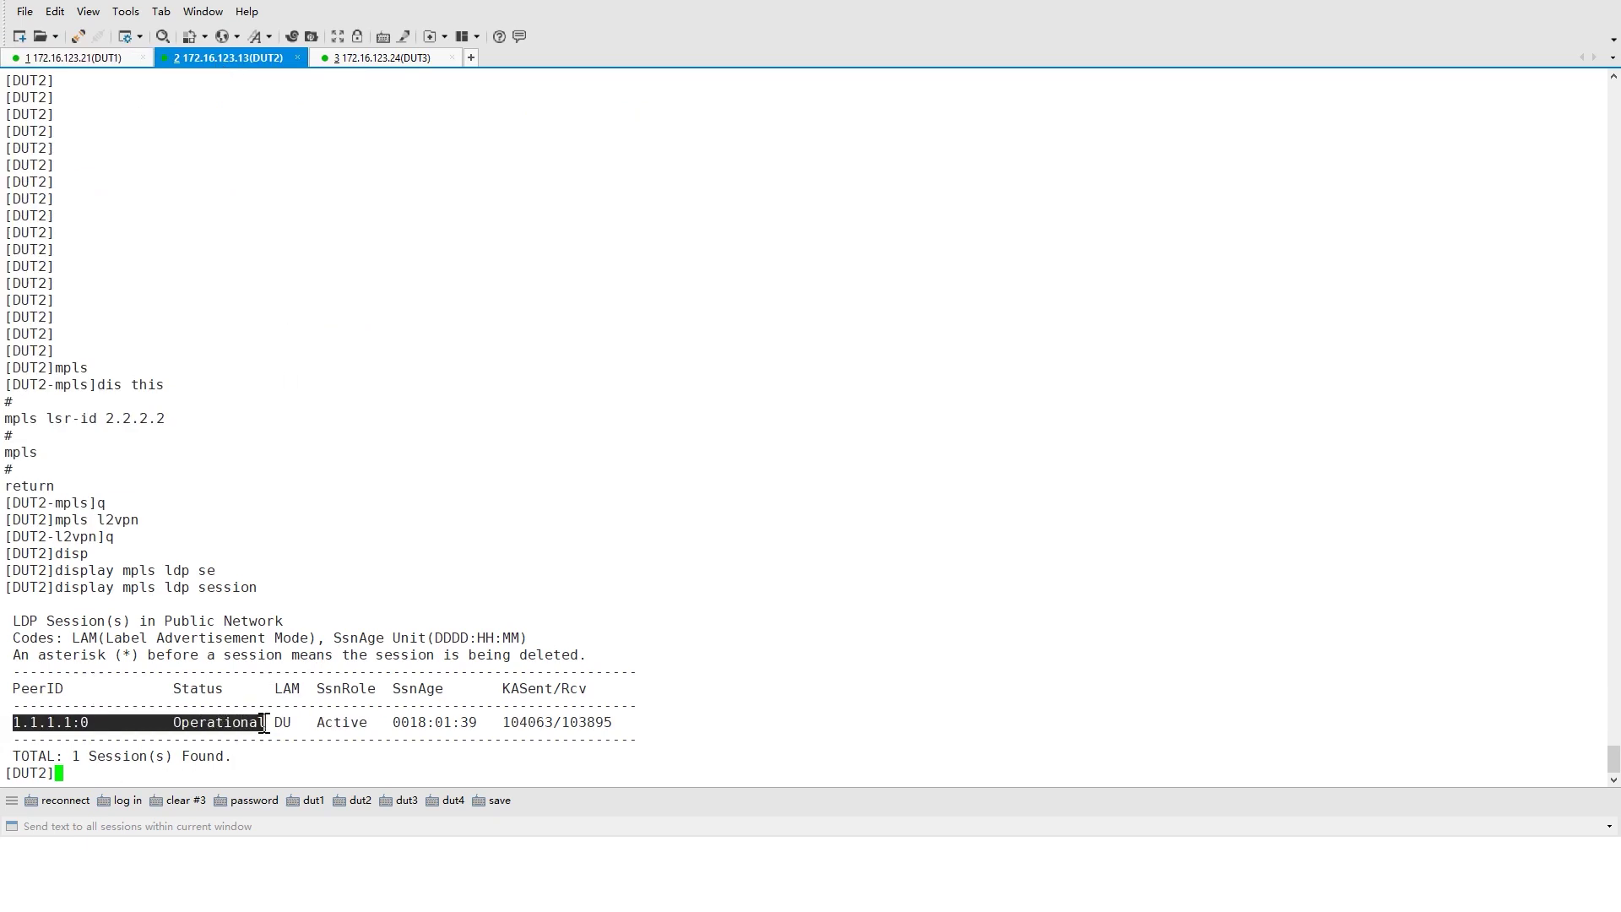
click(227, 587)
Step: Return to the DUT1 session and enter the segment-routing ipv6 view
click(103, 61)
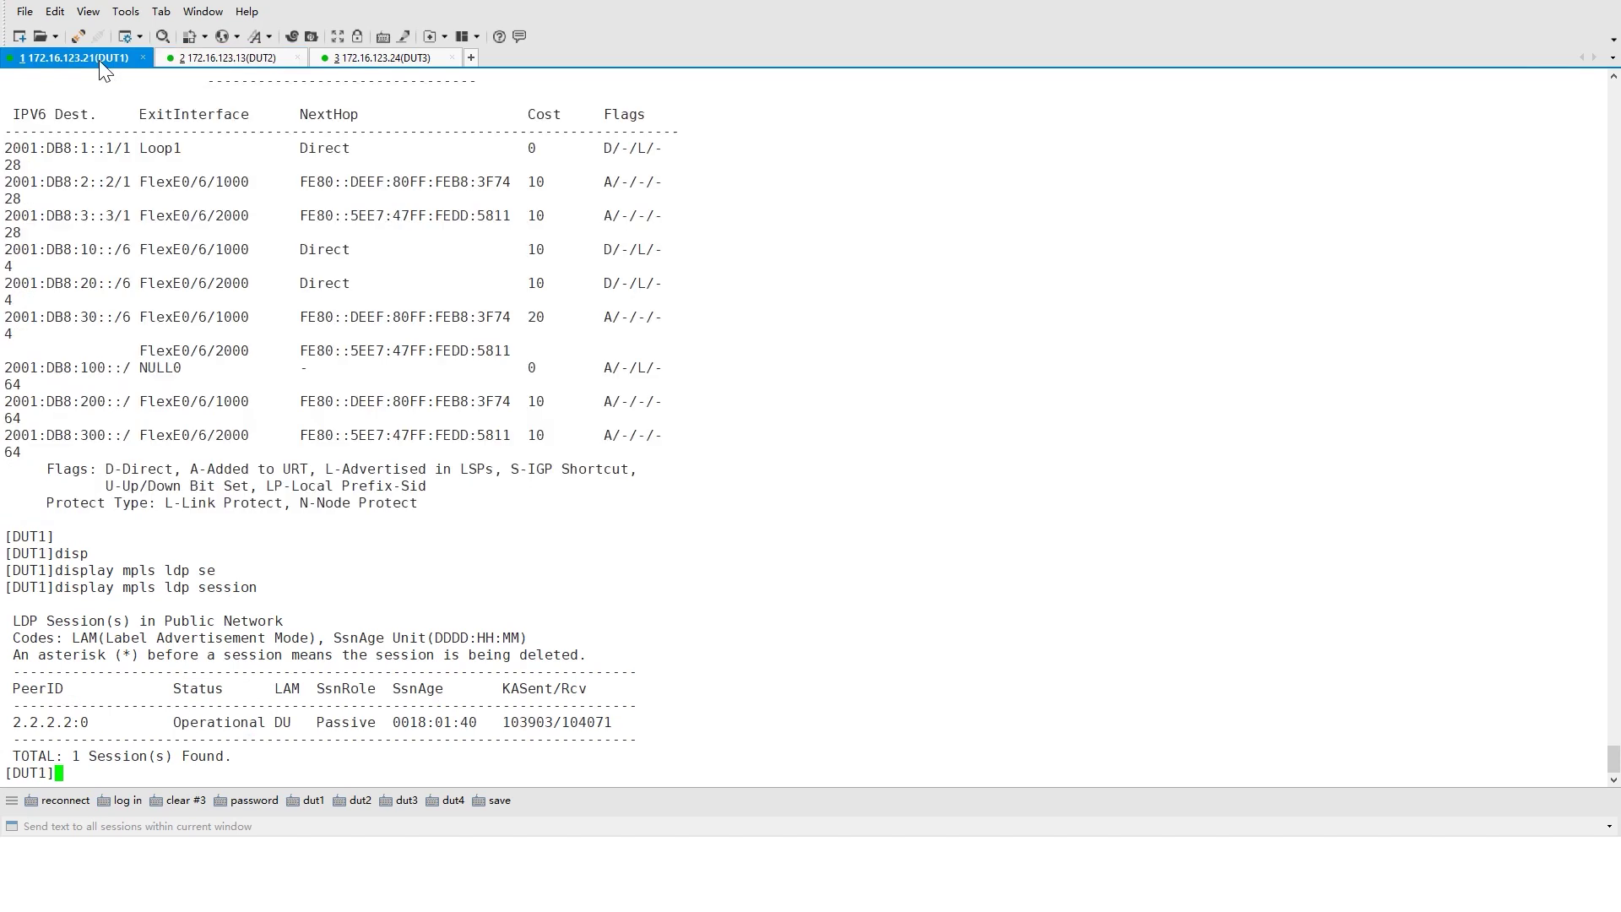
key(Return)
key(Return)
key(Return)
text(seg)
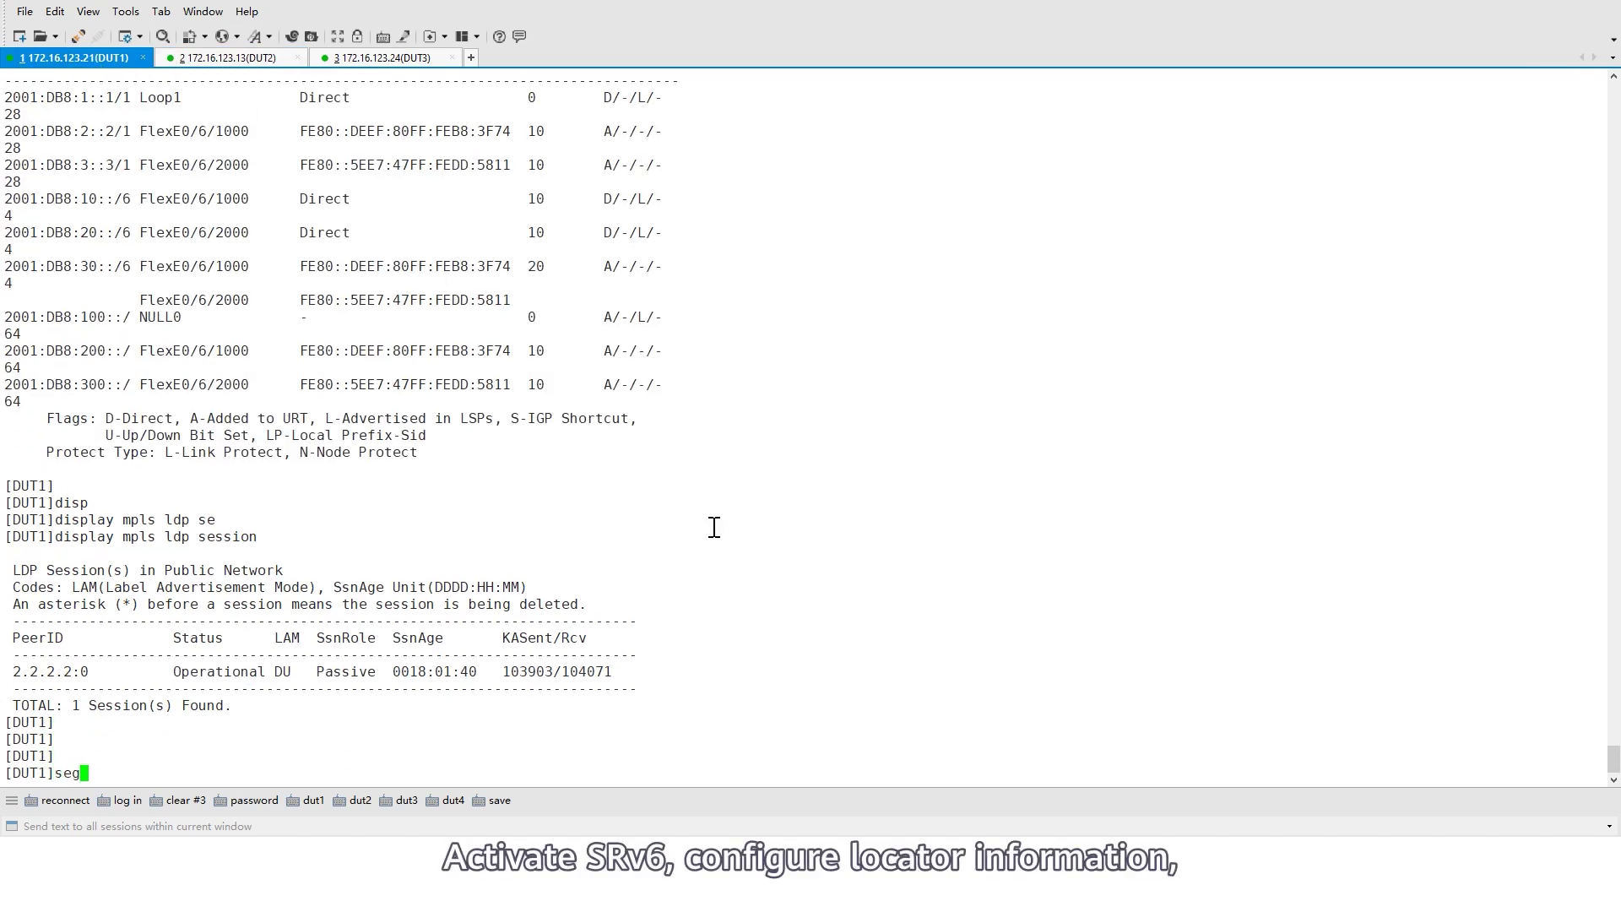
key(Tab)
text(ipv6)
key(Return)
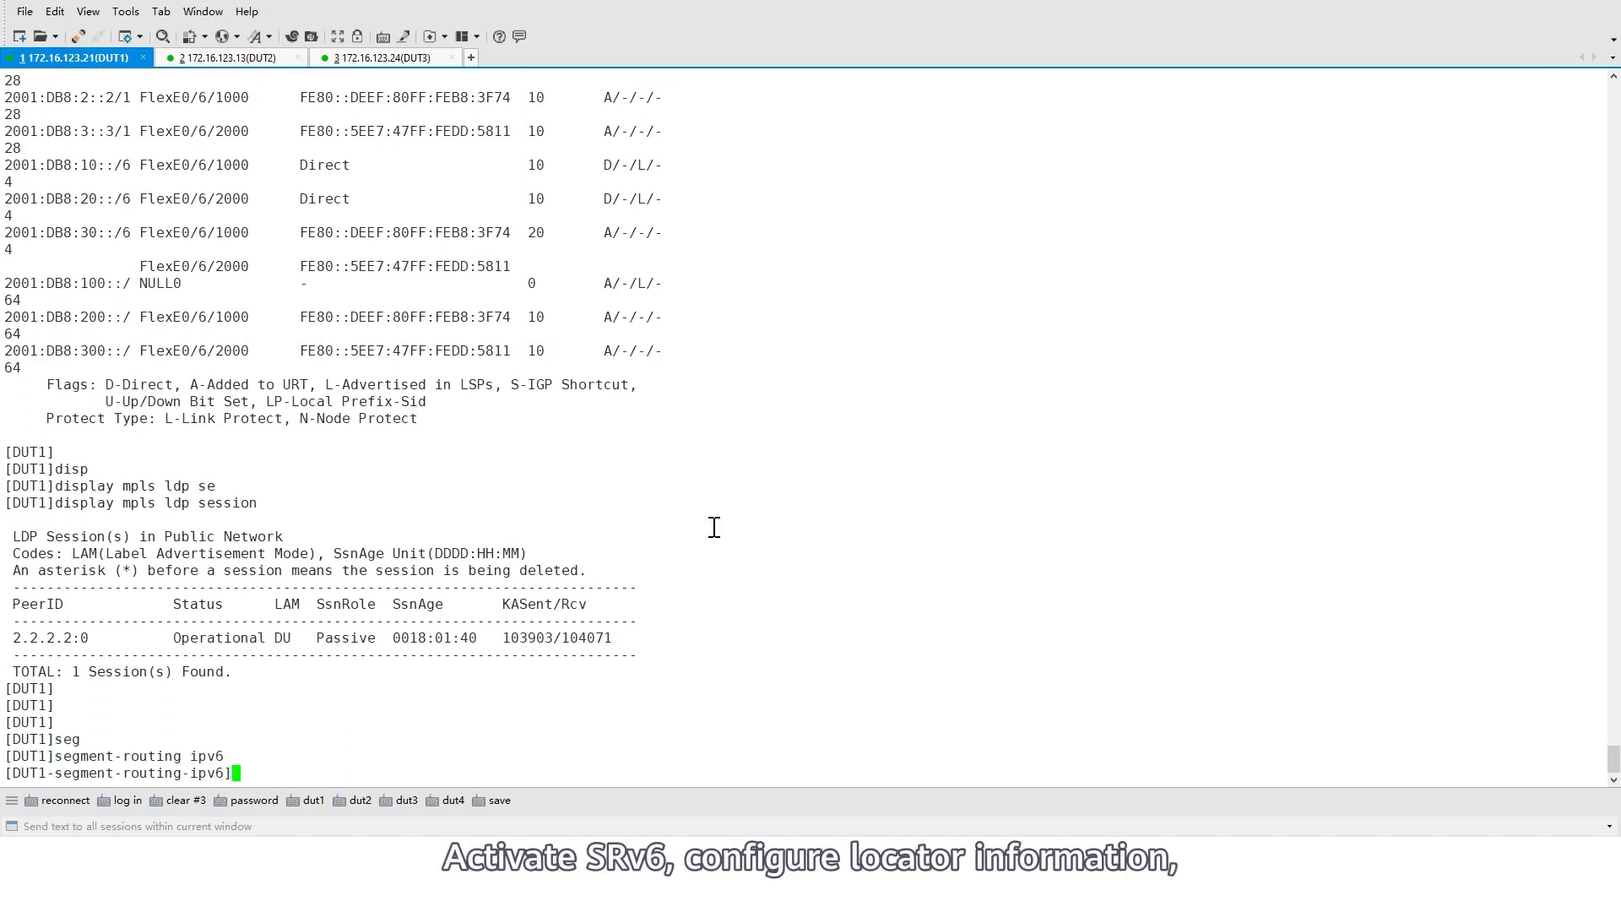
Step: Run display this in the SRv6 view and highlight the locator lctr and the segment lists list1 and list2
text(dis)
key(Tab)
text(this)
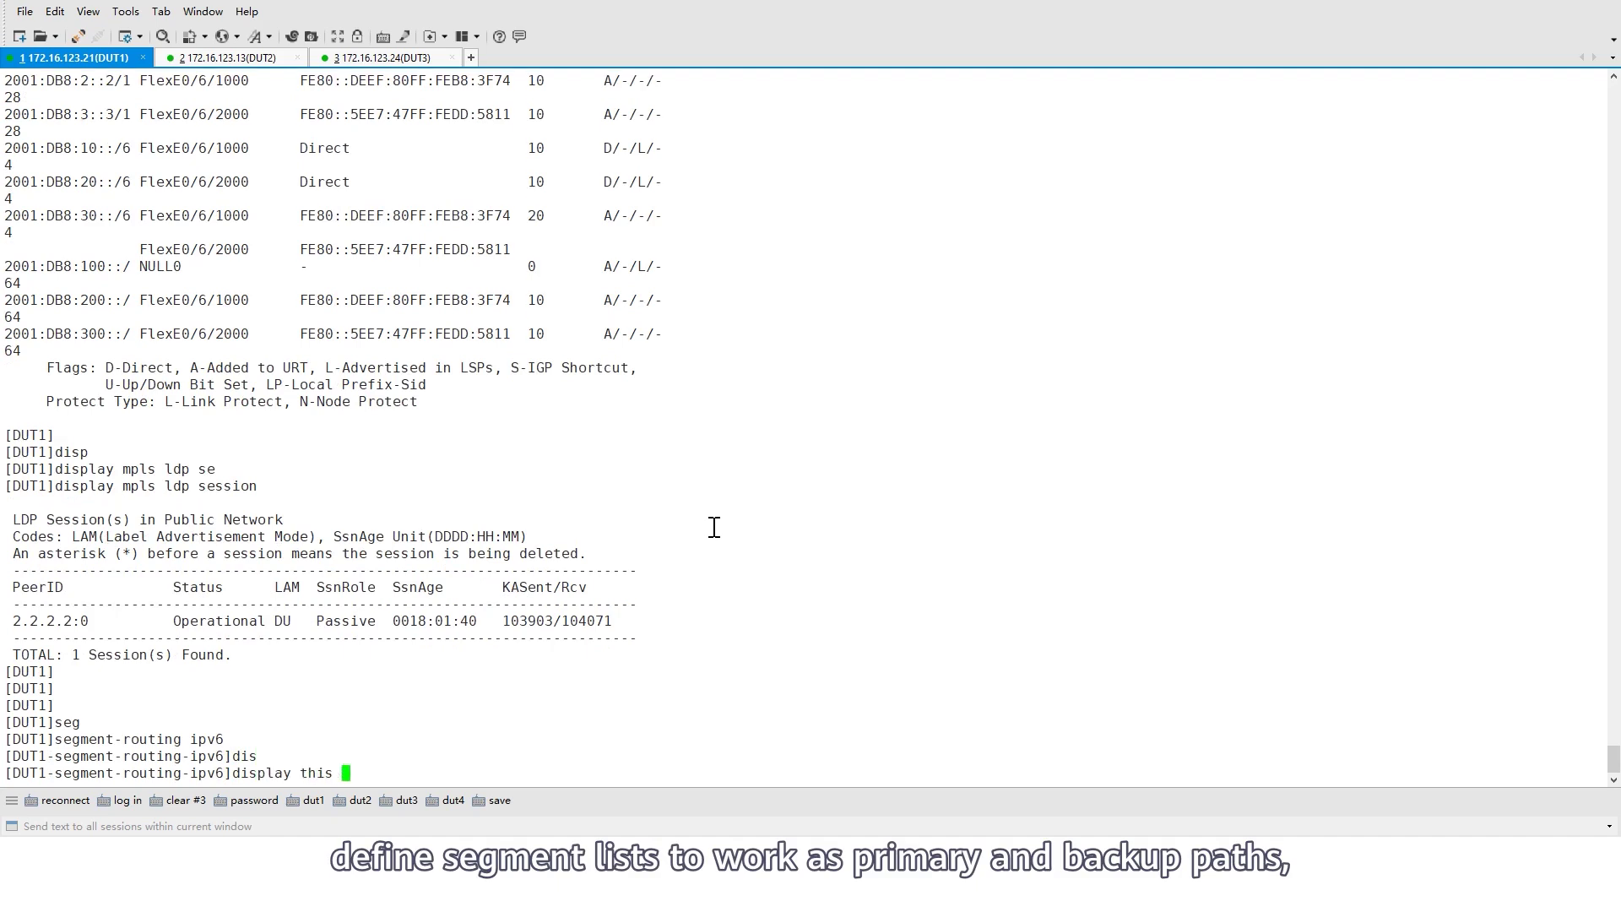
key(Return)
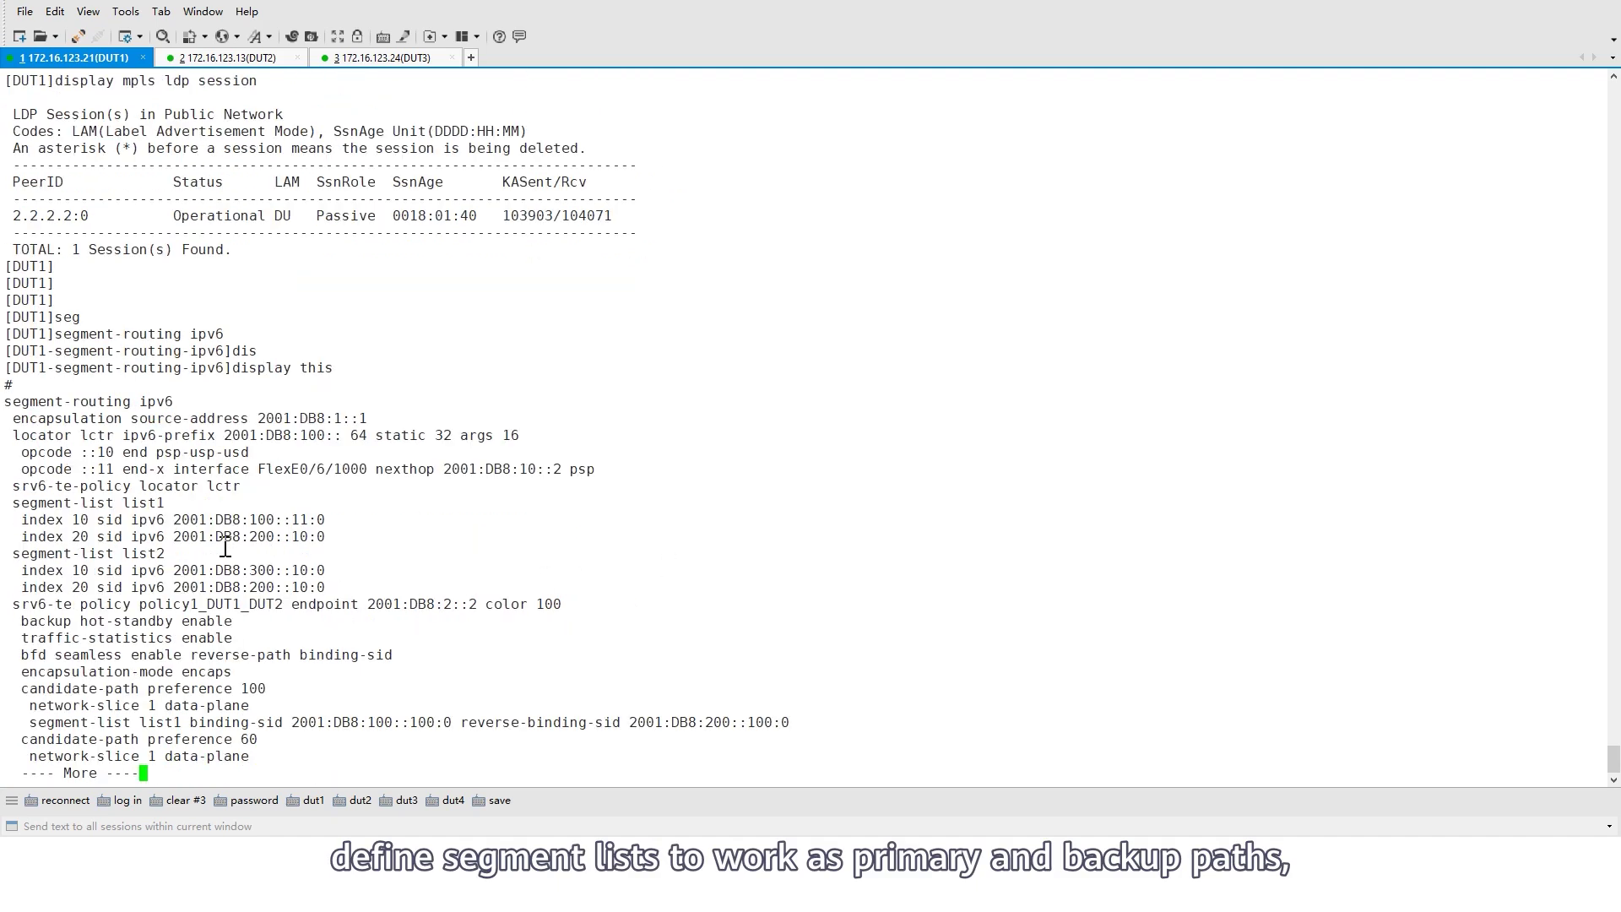
drag(34, 506, 324, 591)
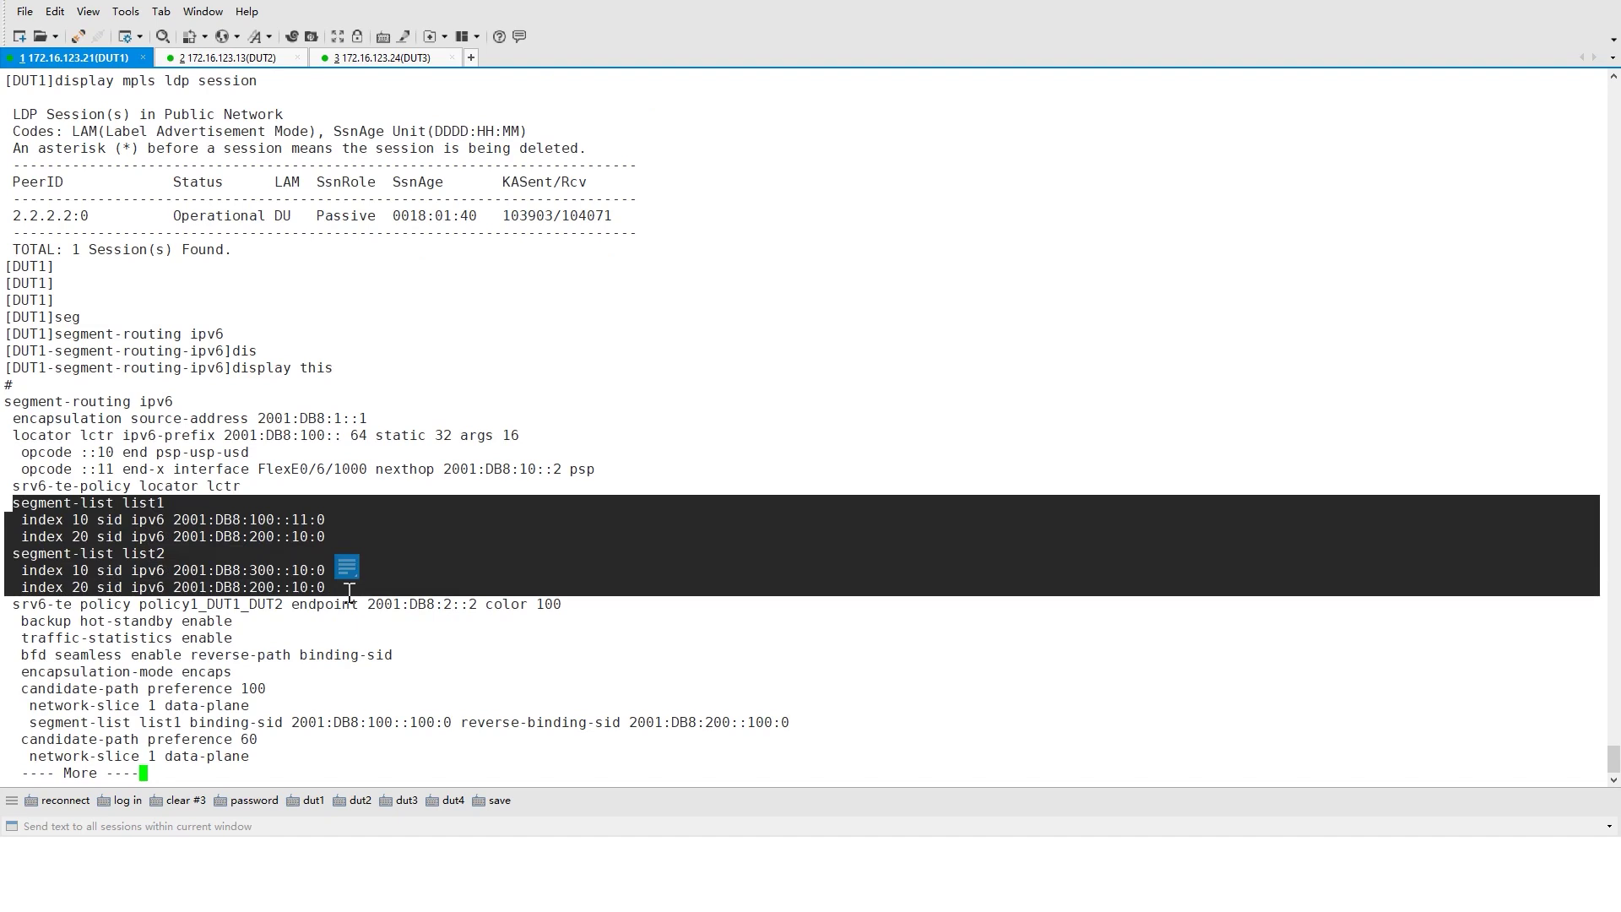
click(149, 483)
drag(14, 434, 361, 582)
click(659, 588)
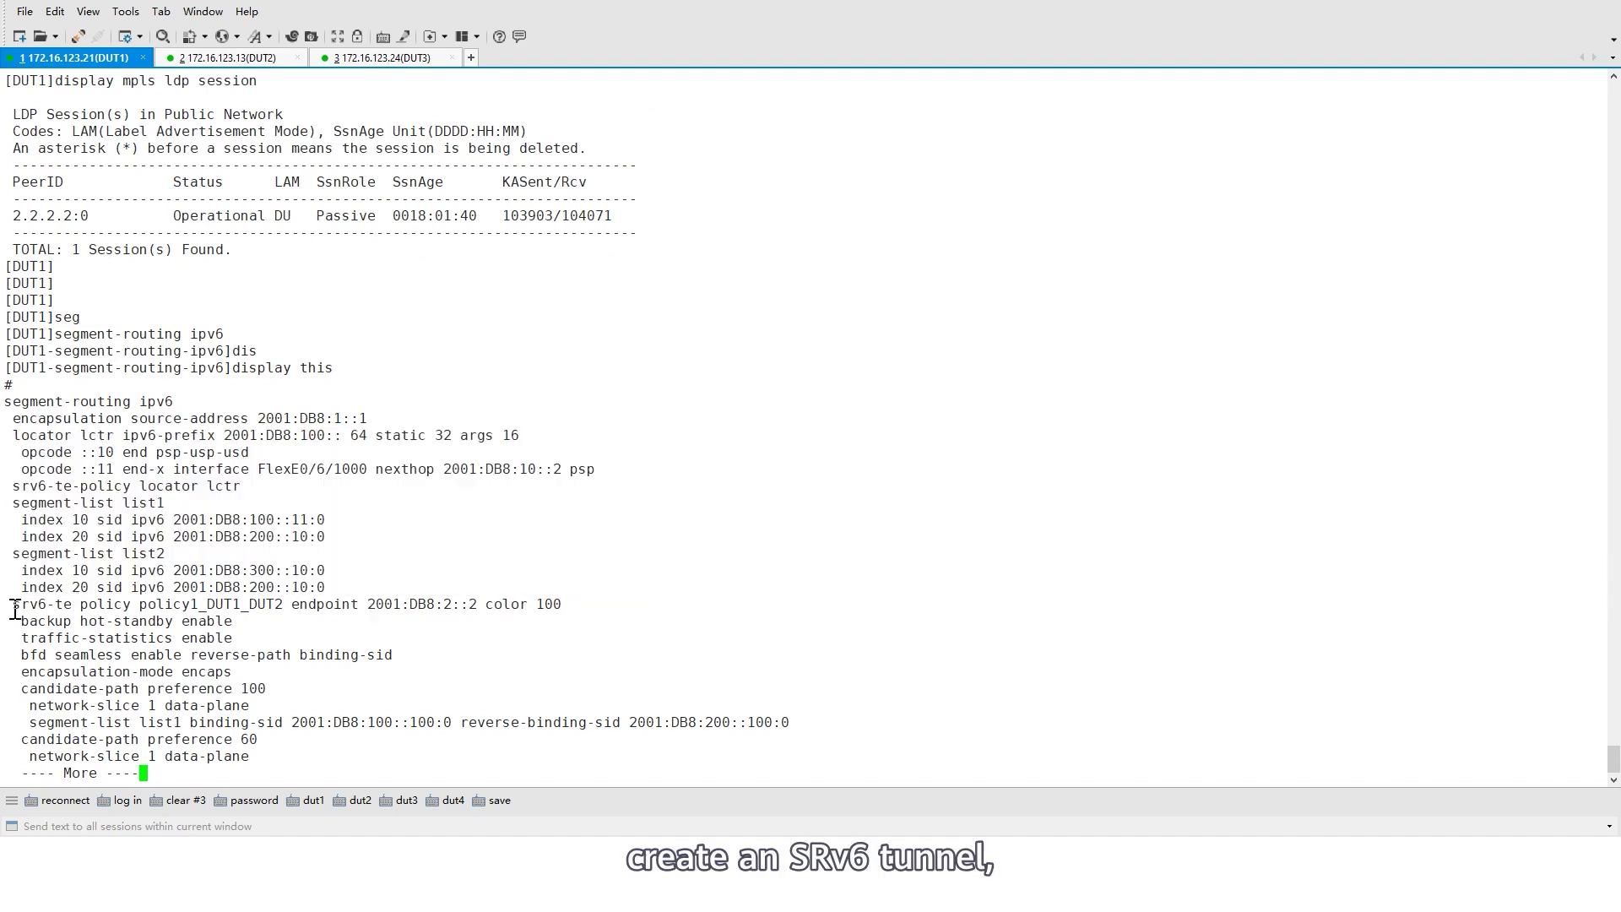
Step: Review the SRv6-TE policy policy1_DUT1_DUT2 and highlight the network-slice 1 data-plane line under both of its candidate paths
drag(16, 610, 487, 709)
key(space)
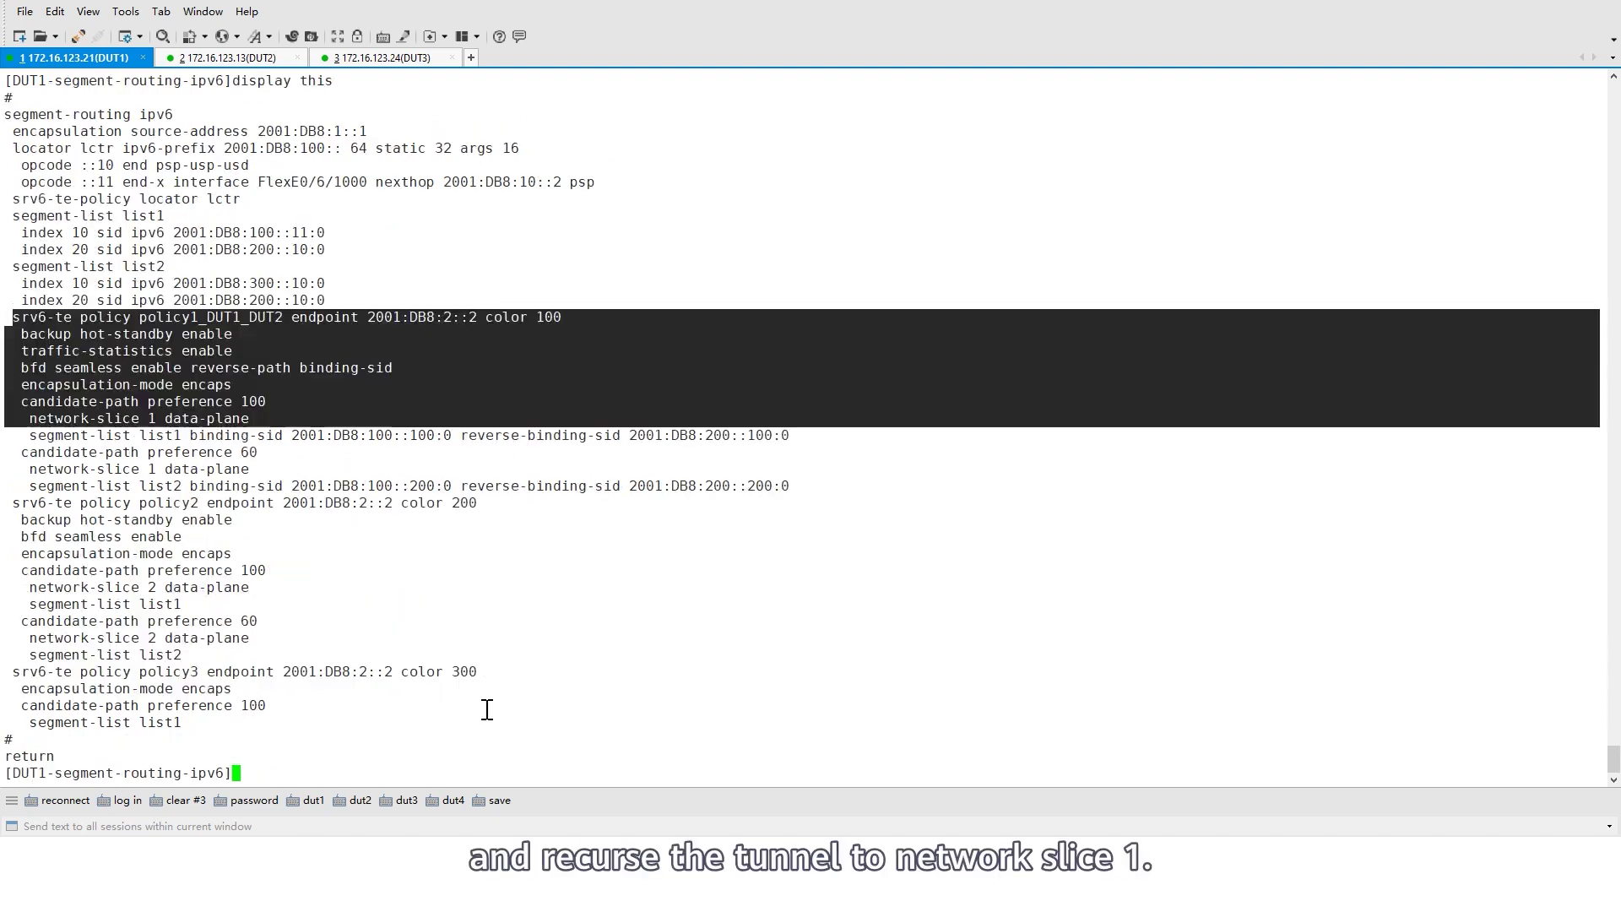
click(172, 409)
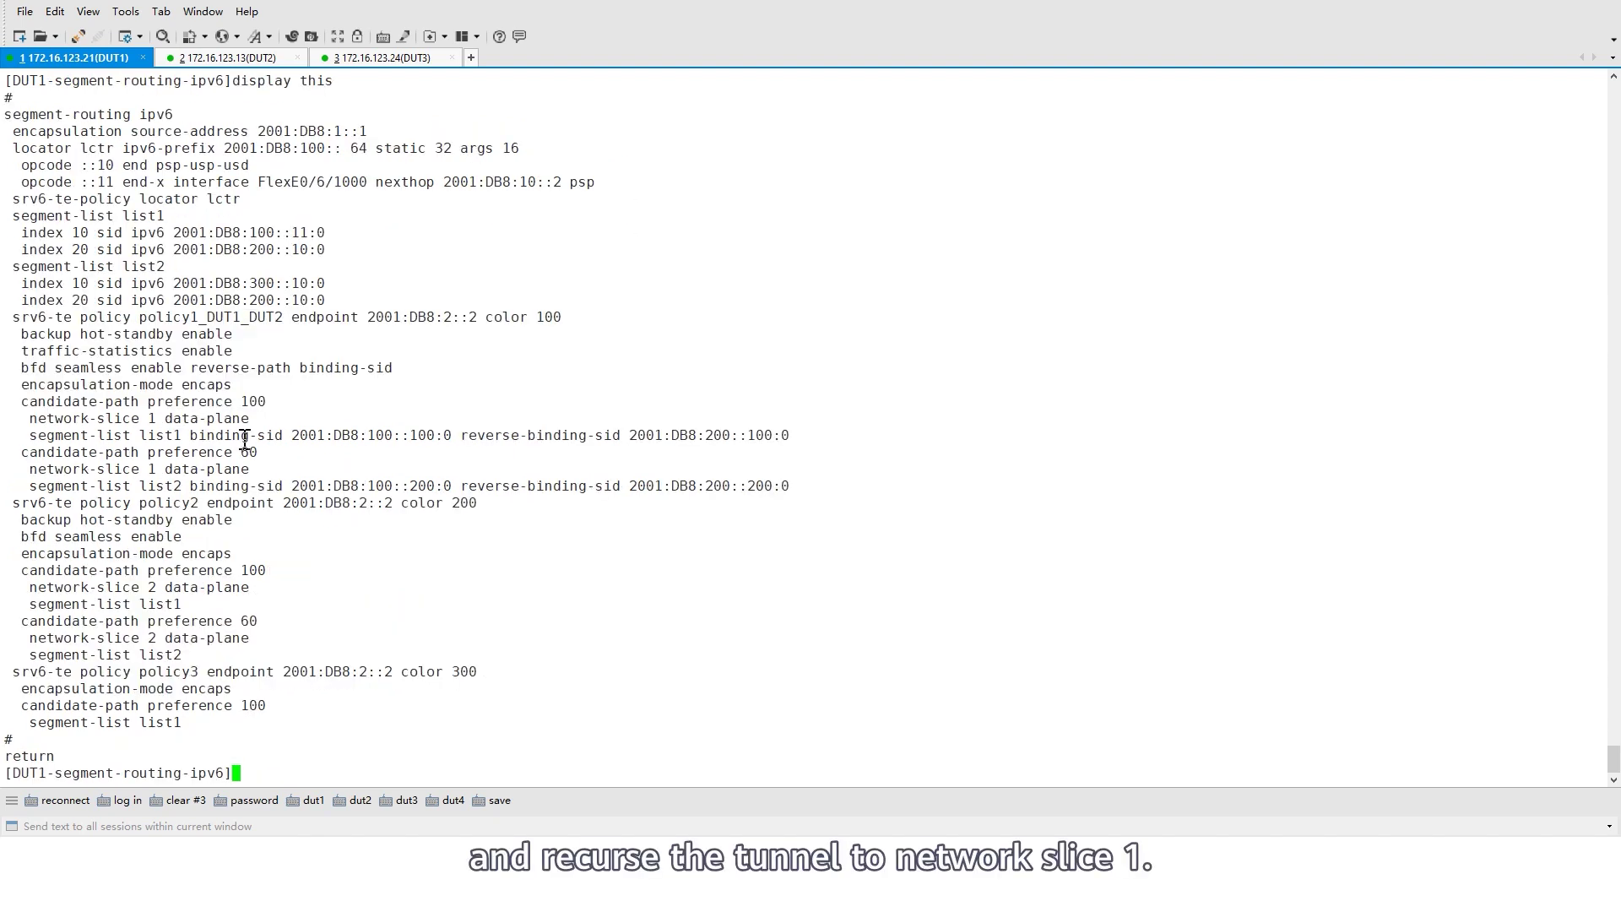
drag(252, 420, 19, 413)
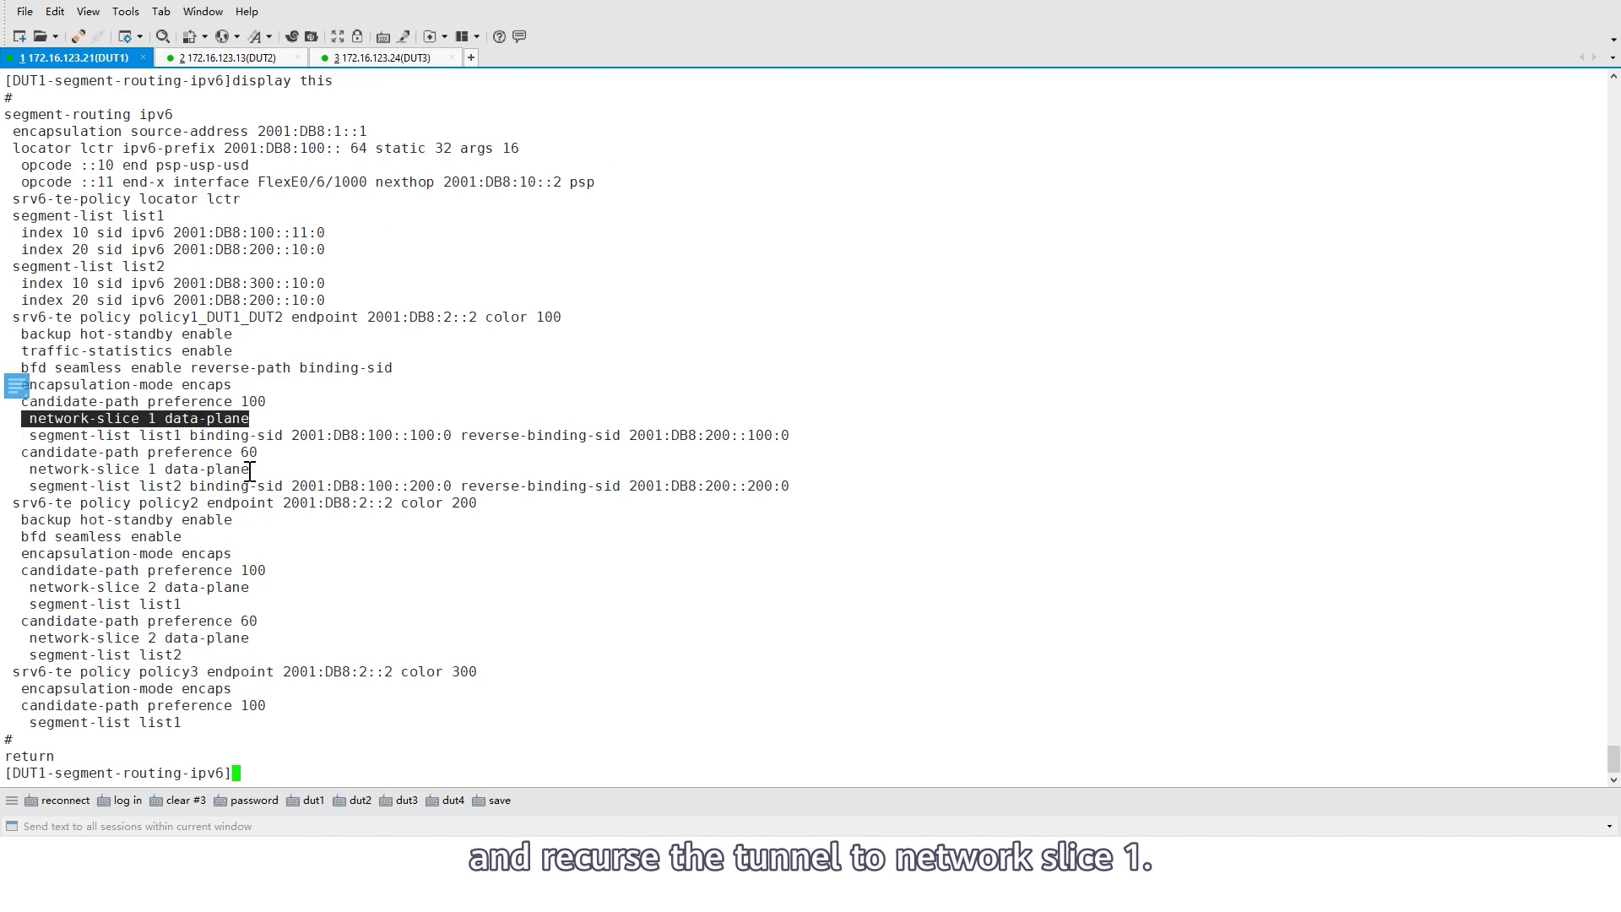
drag(251, 471, 31, 469)
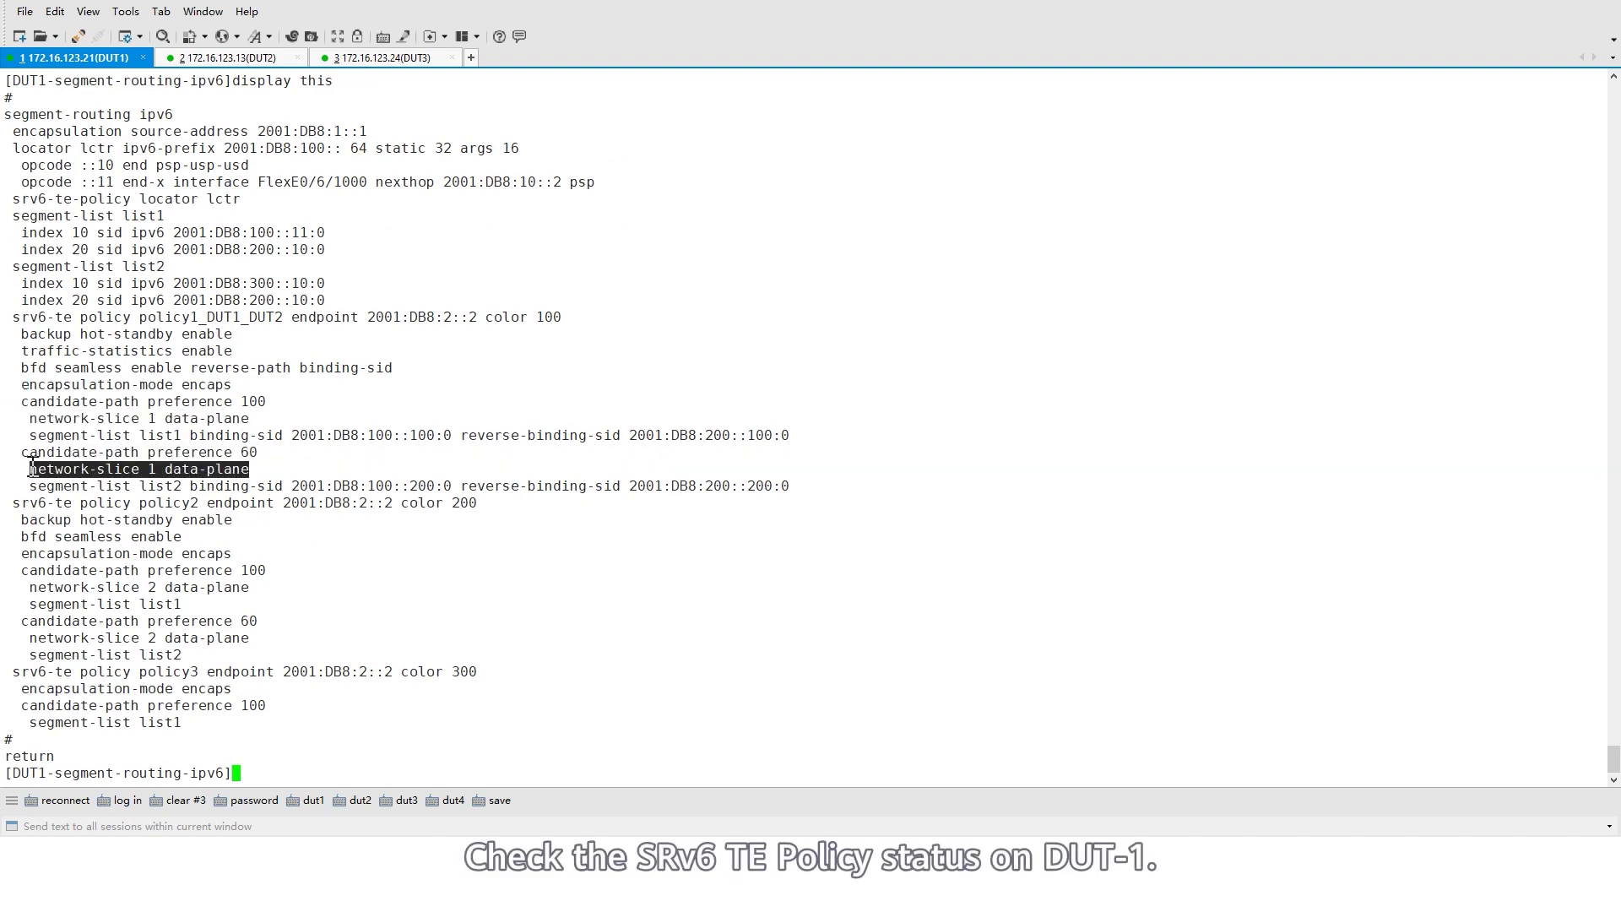
Step: Run display srv6-te policy policy-name policy1_DUT1_DUT2 and page through the full output
key(Return)
text(dis)
key(Tab)
text(srv6)
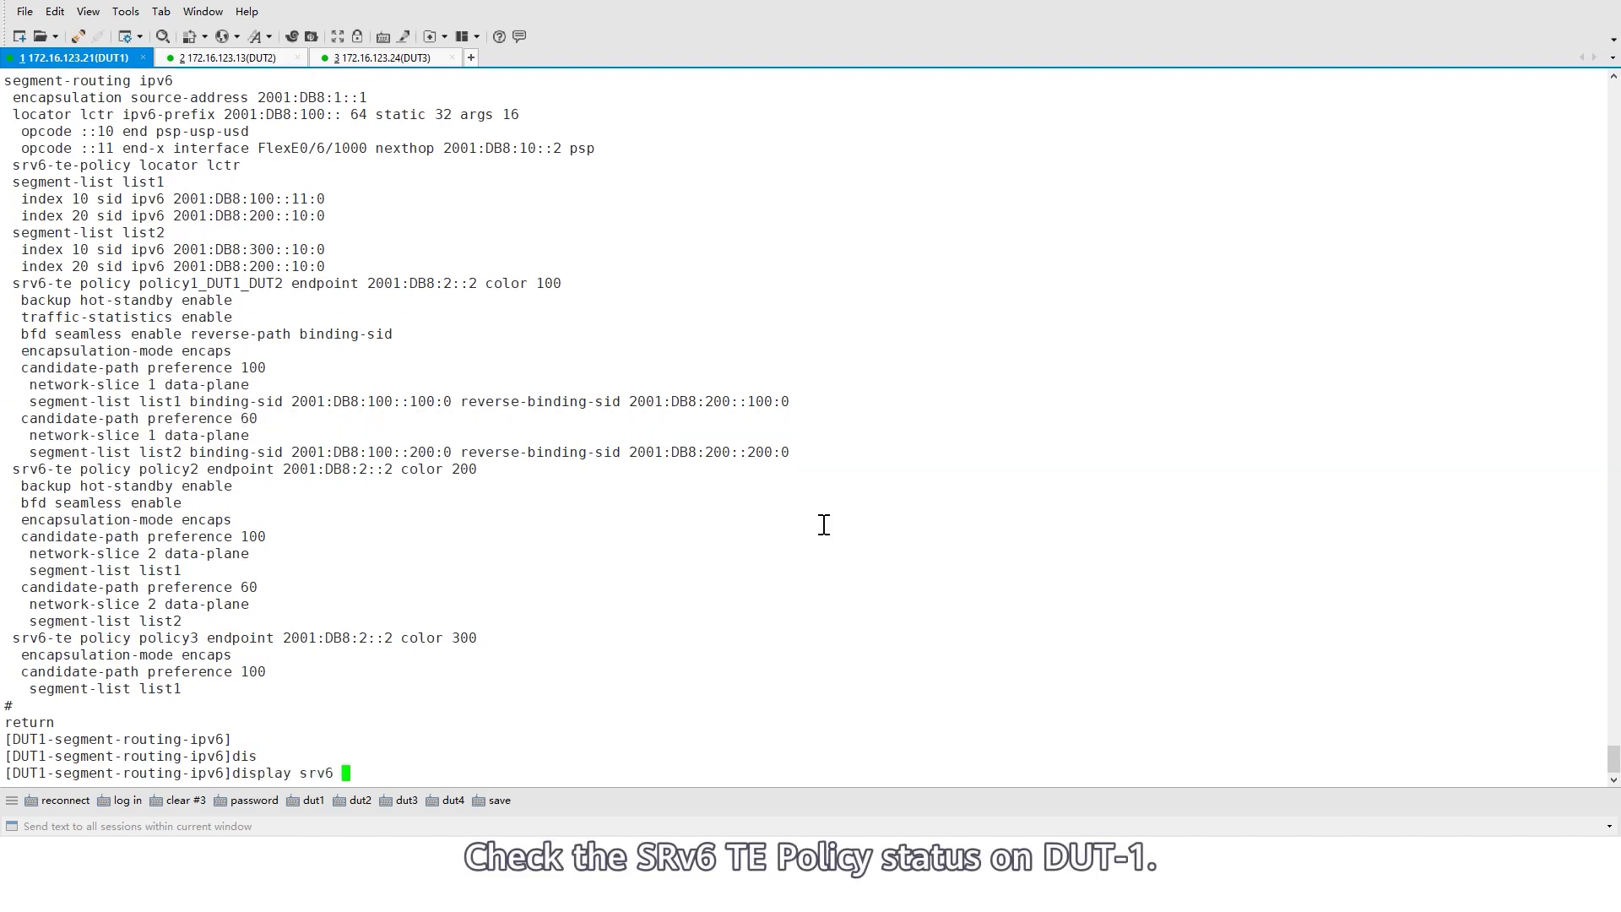
key(BackSpace)
text(-te )
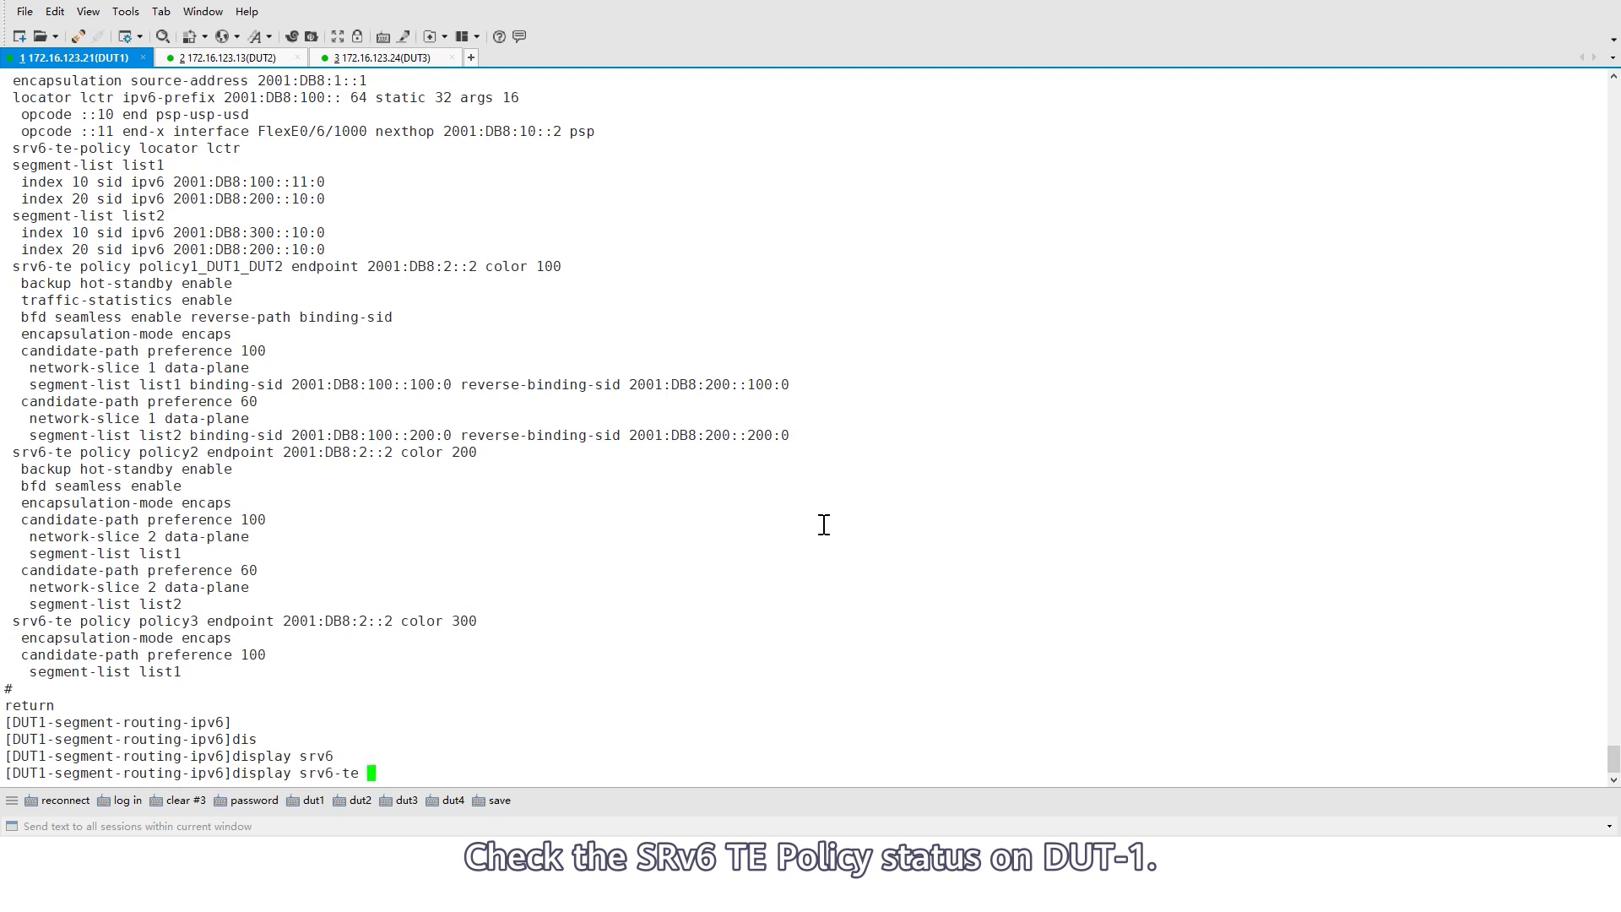
text(p)
key(Tab)
text(p)
key(Tab)
text(p)
key(Tab)
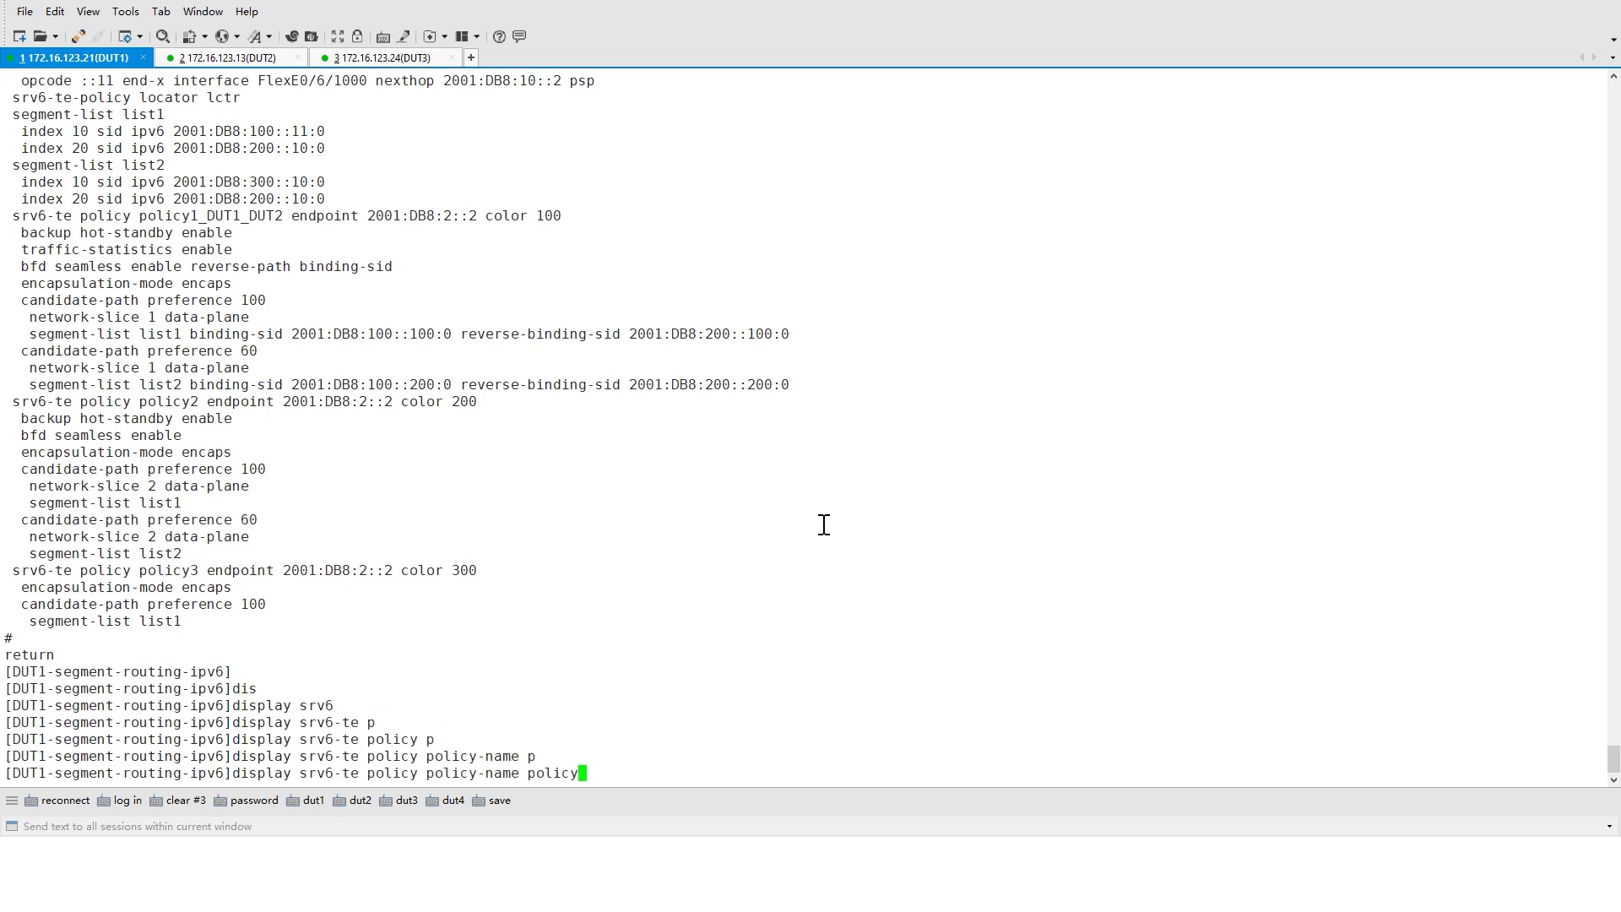
text(1)
key(Tab)
key(Return)
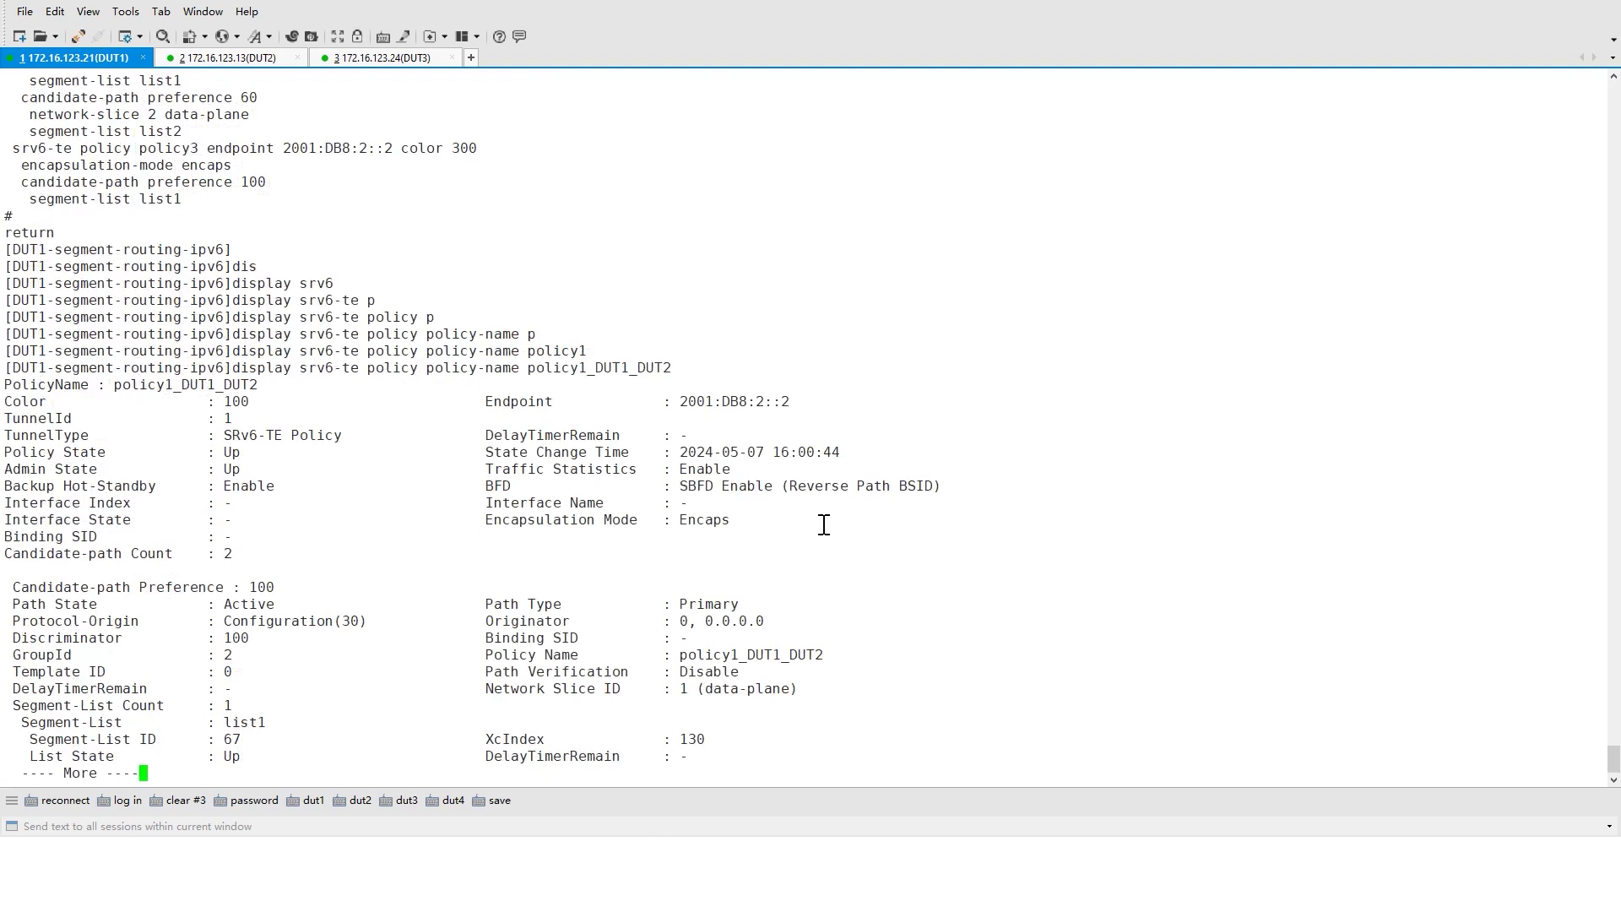
key(space)
key(space)
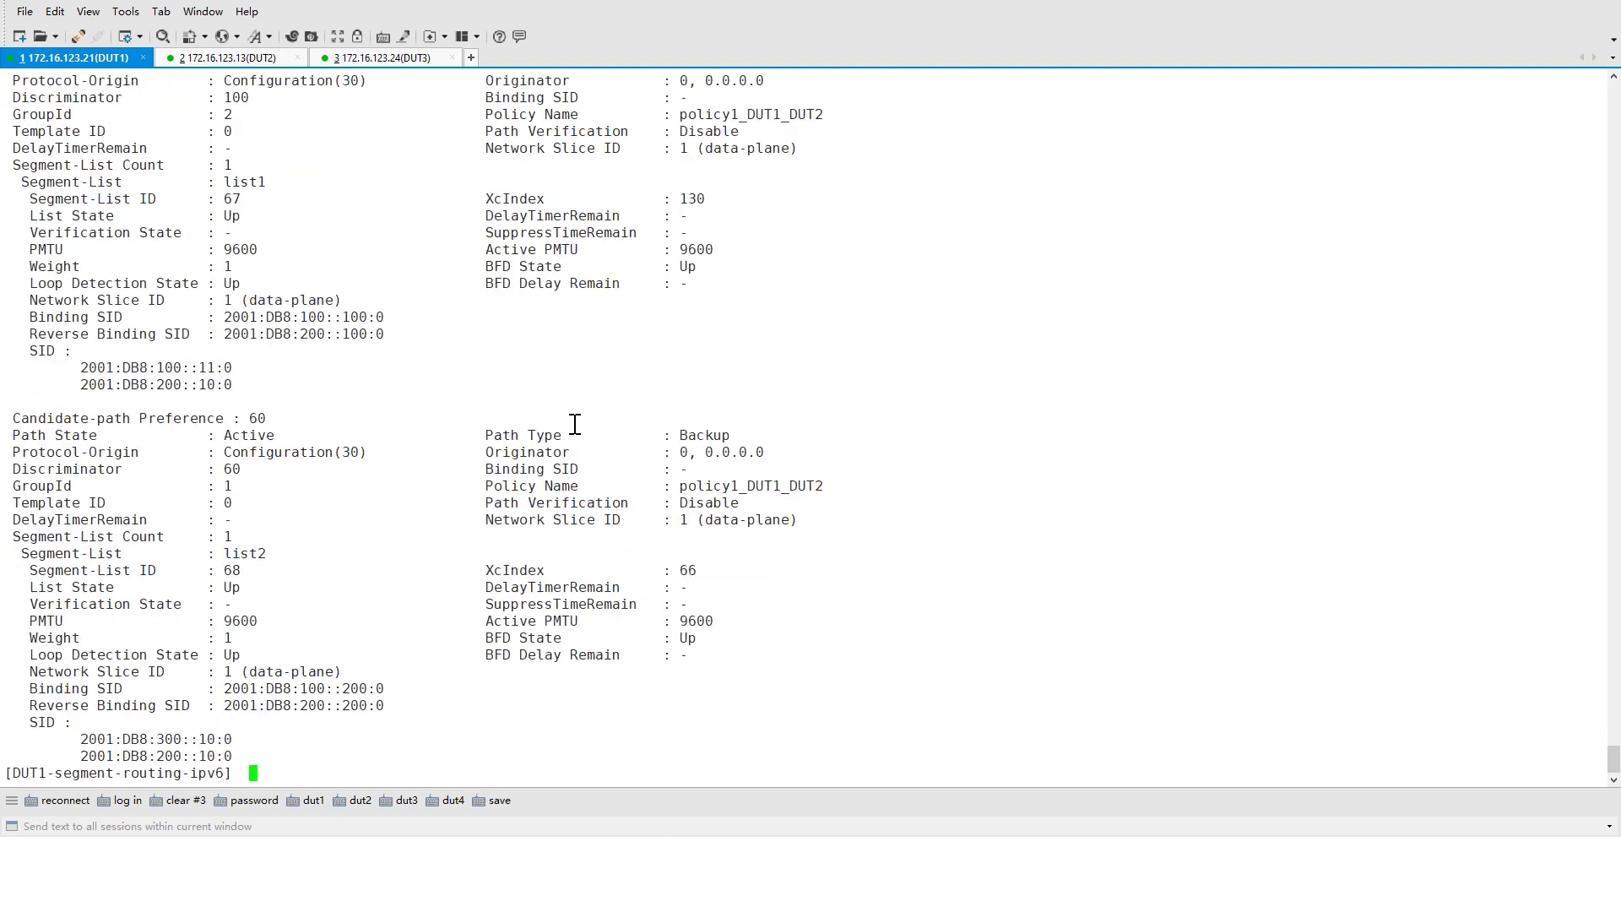
Step: Highlight the policy and admin states, plus the Network Slice ID of both candidate paths, in DUT1's policy1_DUT1_DUT2 output
scroll(571, 434, up, 5)
scroll(568, 435, up, 1)
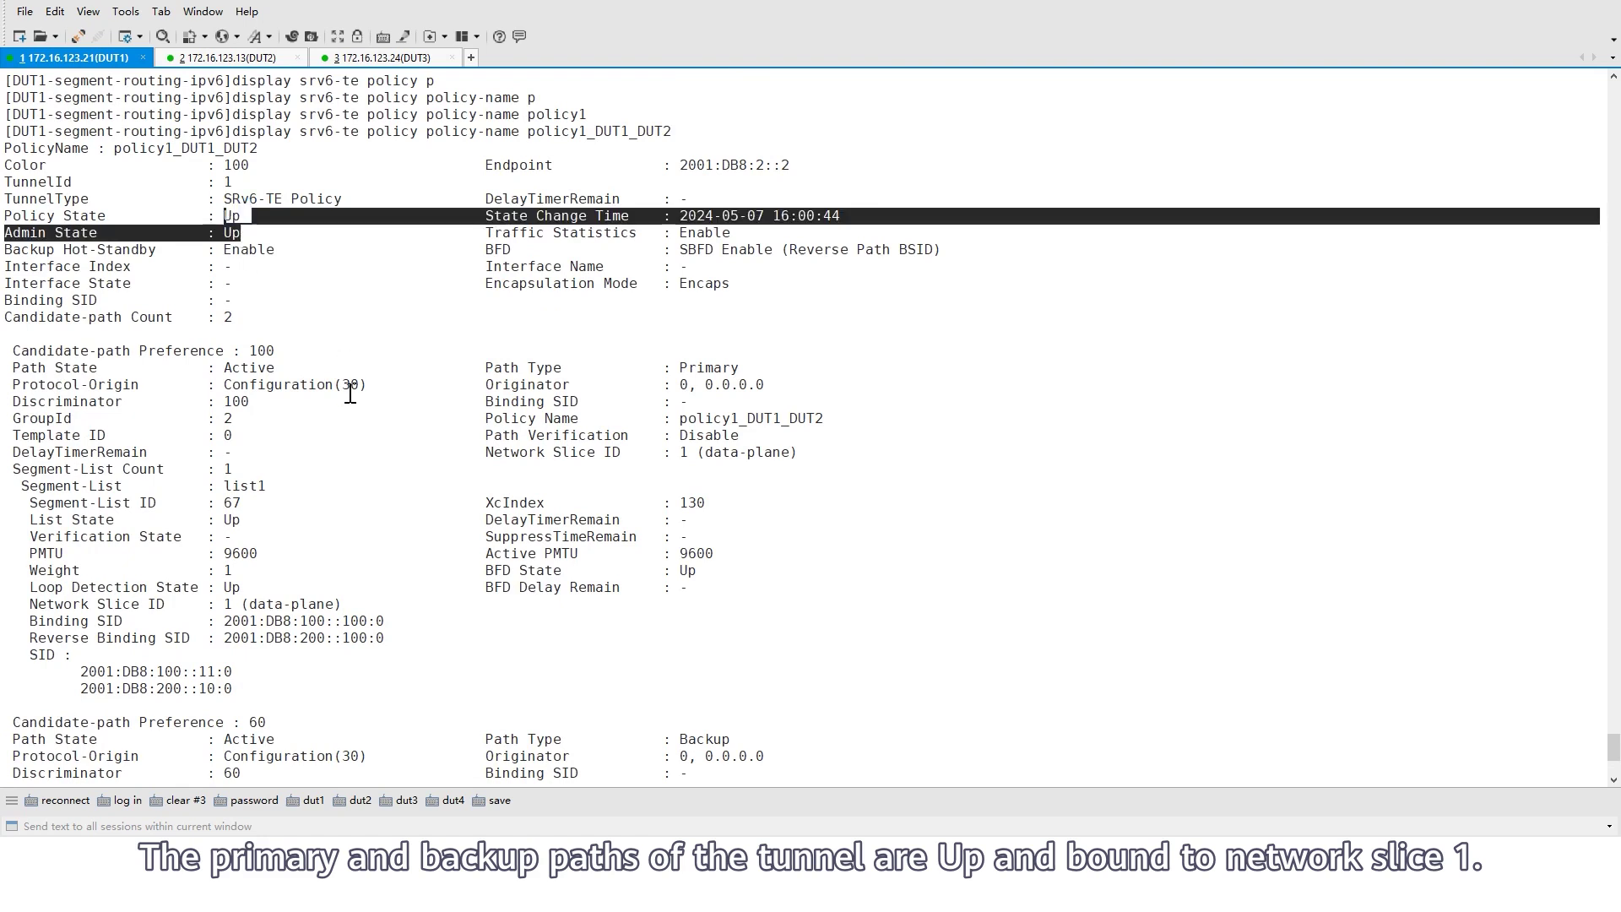
scroll(531, 469, down, 1)
drag(680, 402, 798, 403)
scroll(632, 495, down, 2)
scroll(632, 495, down, 3)
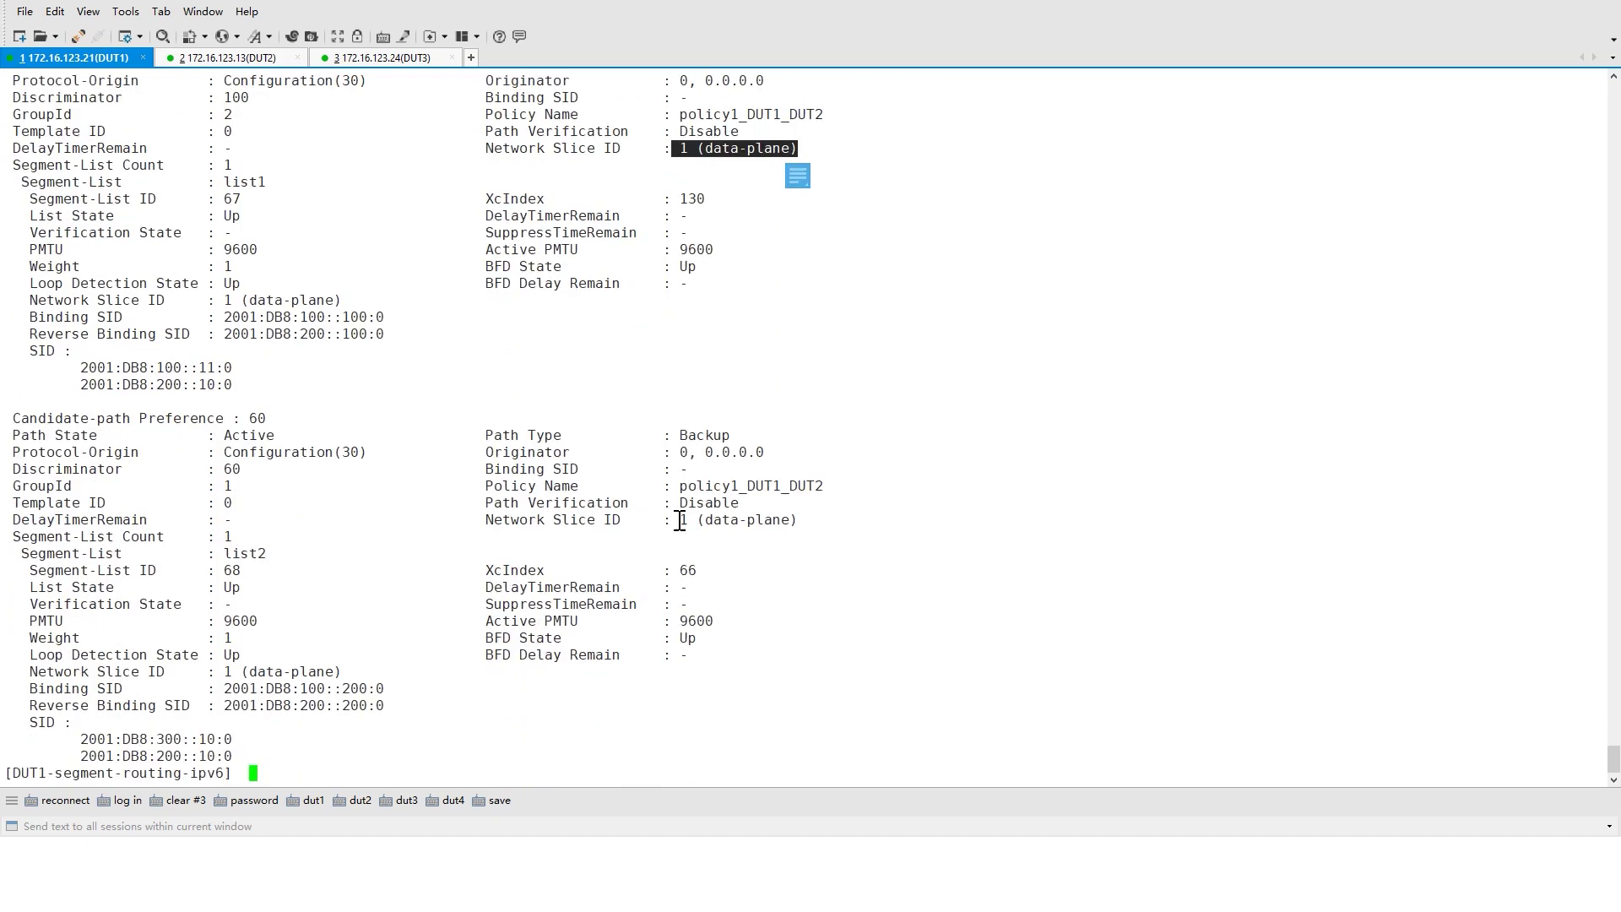
drag(680, 519, 800, 519)
Step: Highlight the Path State of the primary and backup candidate paths in the DUT1 policy output
click(312, 289)
scroll(315, 308, up, 2)
drag(279, 165, 218, 166)
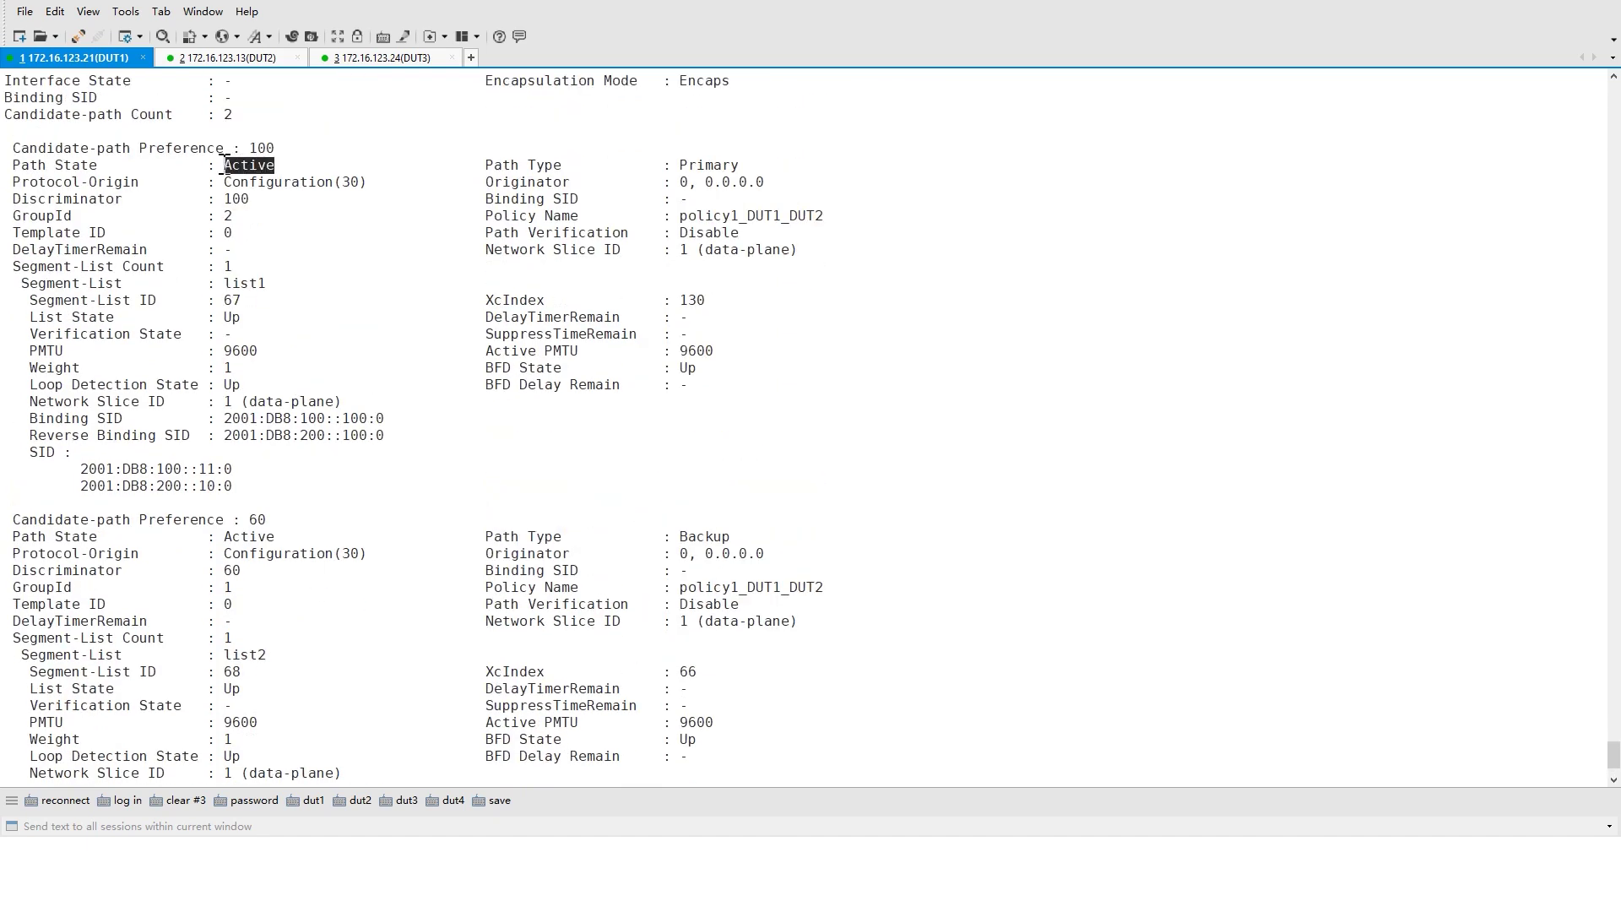
drag(279, 537, 217, 531)
click(934, 522)
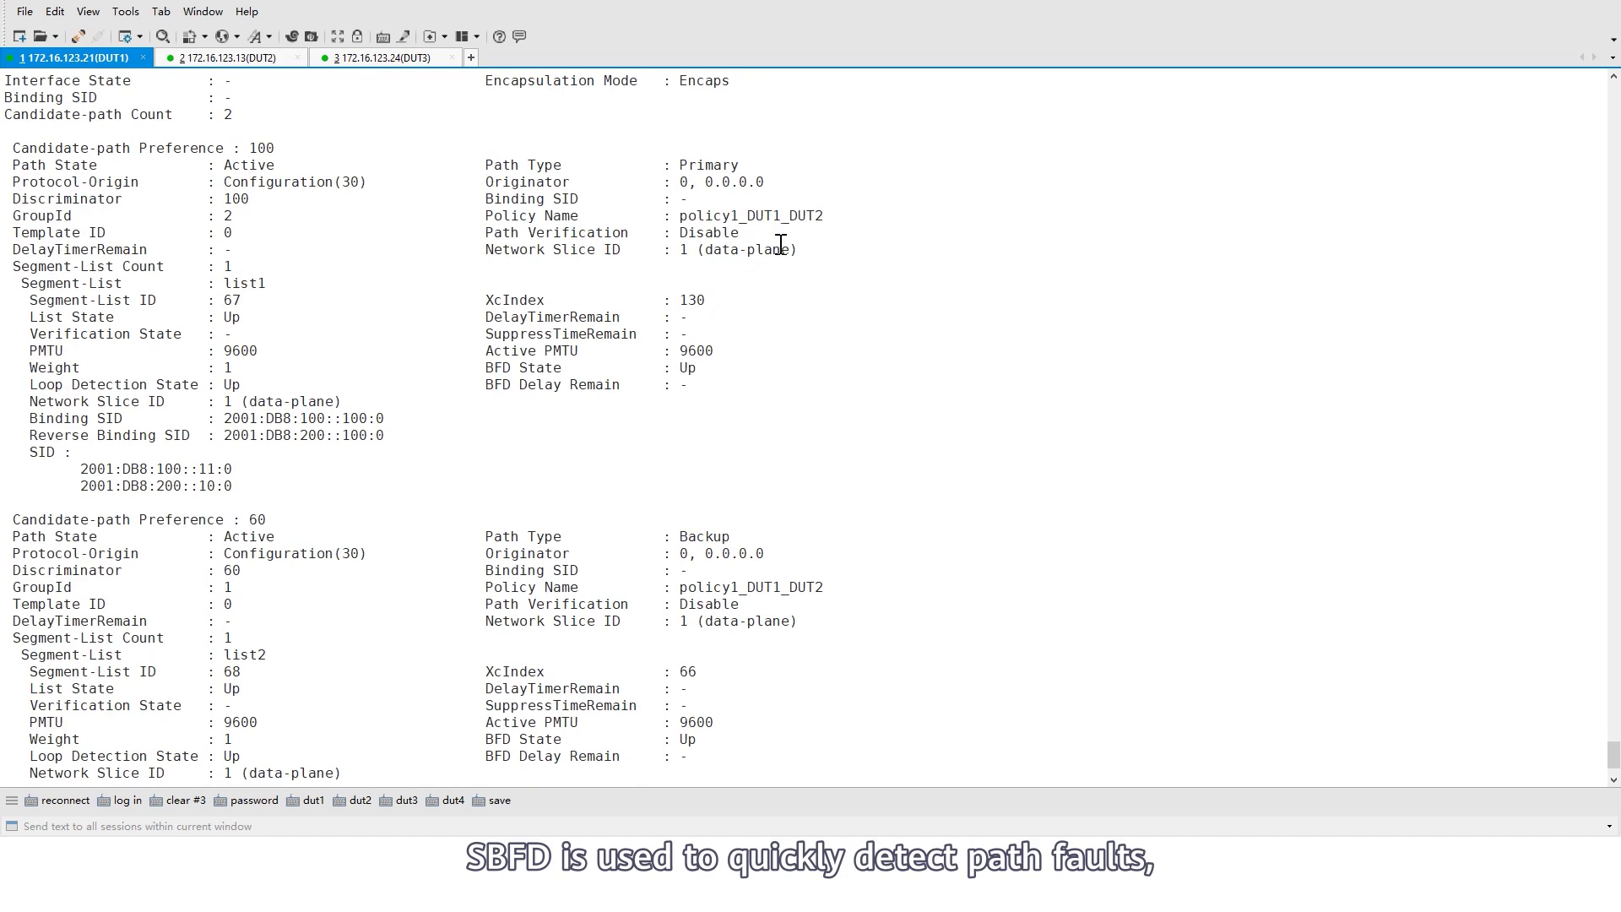
Step: Check the primary path's BFD State and highlight the policy's BFD and Backup Hot-Standby settings on DUT1
drag(700, 371, 655, 372)
click(656, 372)
scroll(655, 372, up, 4)
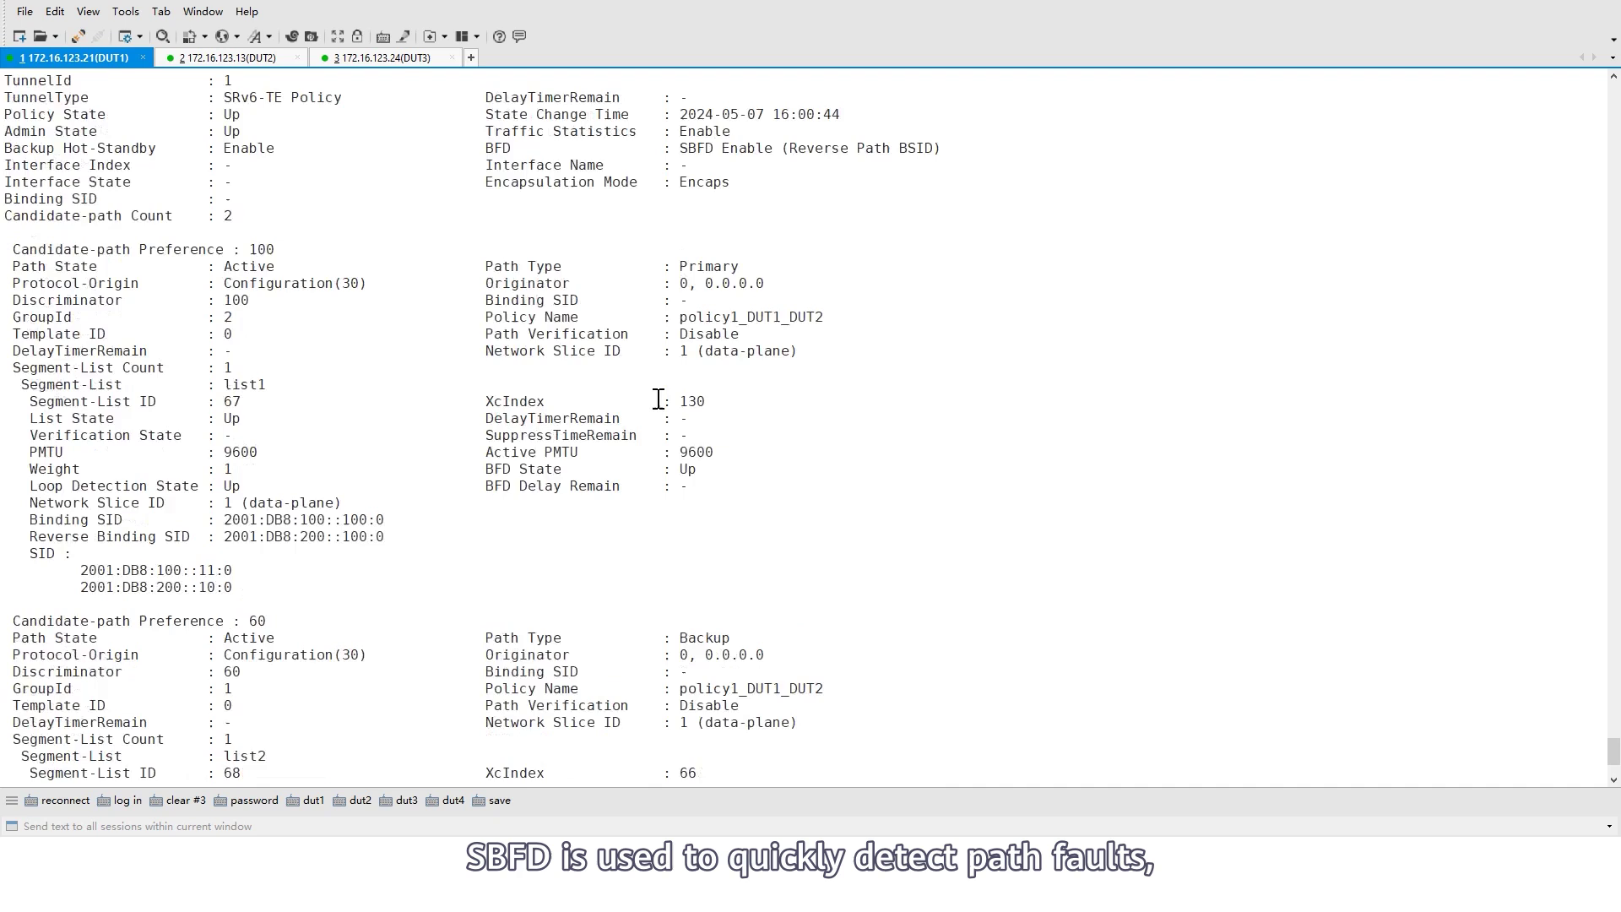
drag(679, 249, 949, 250)
click(207, 283)
drag(276, 249, 4, 249)
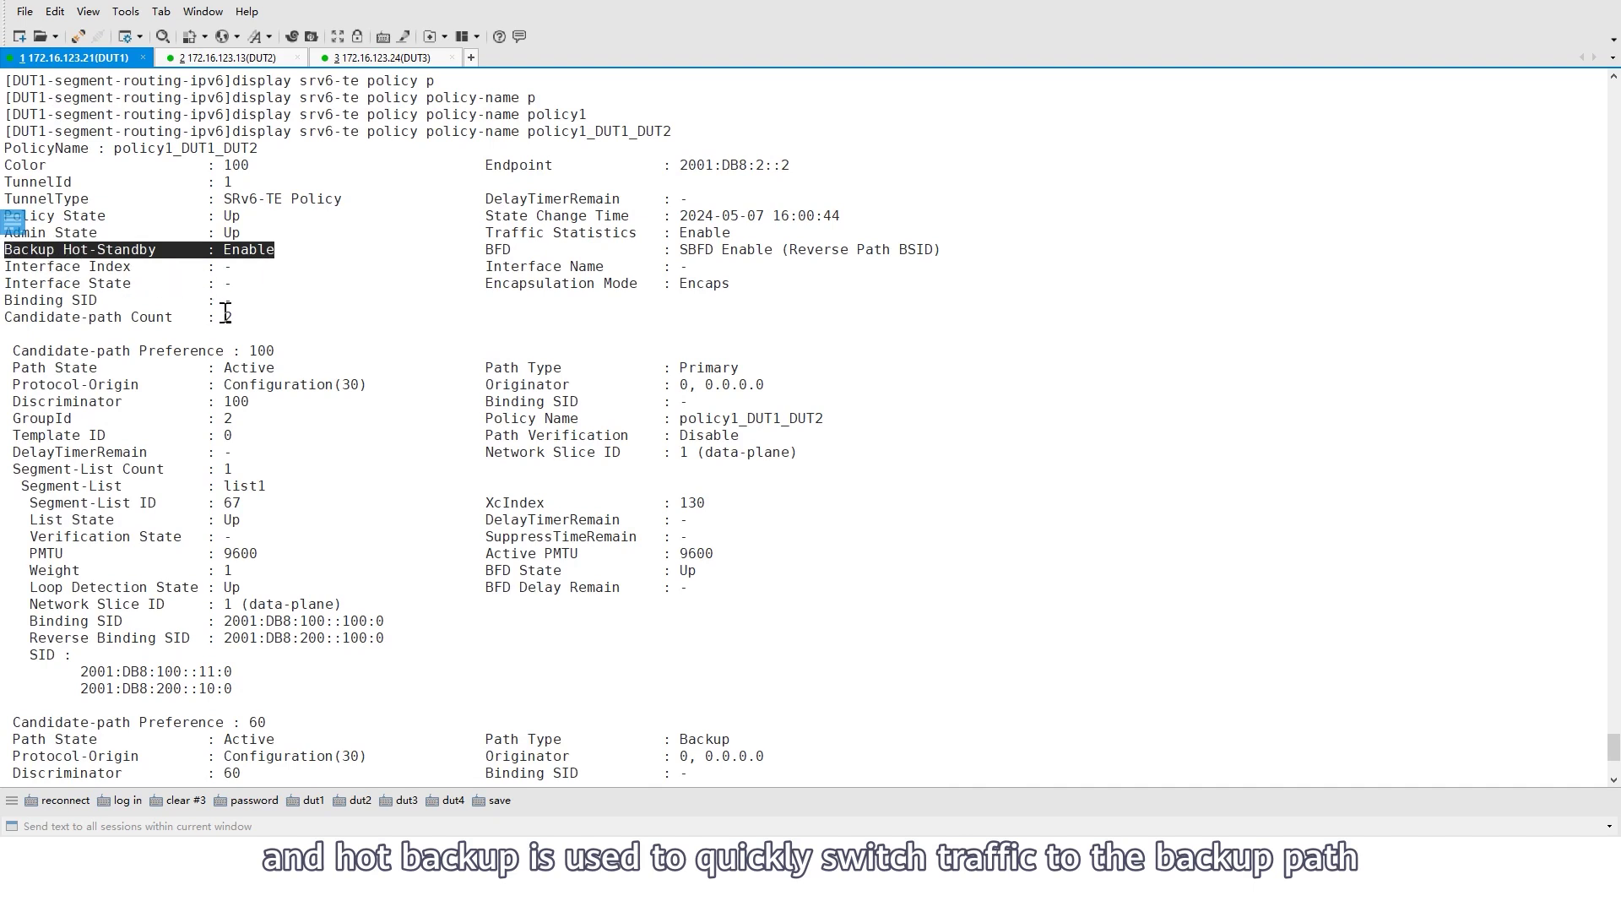
Step: Switch to the DUT2 session and run display srv6-te policy policy-name policy1_DUT1_DUT2, showing the full output
click(228, 57)
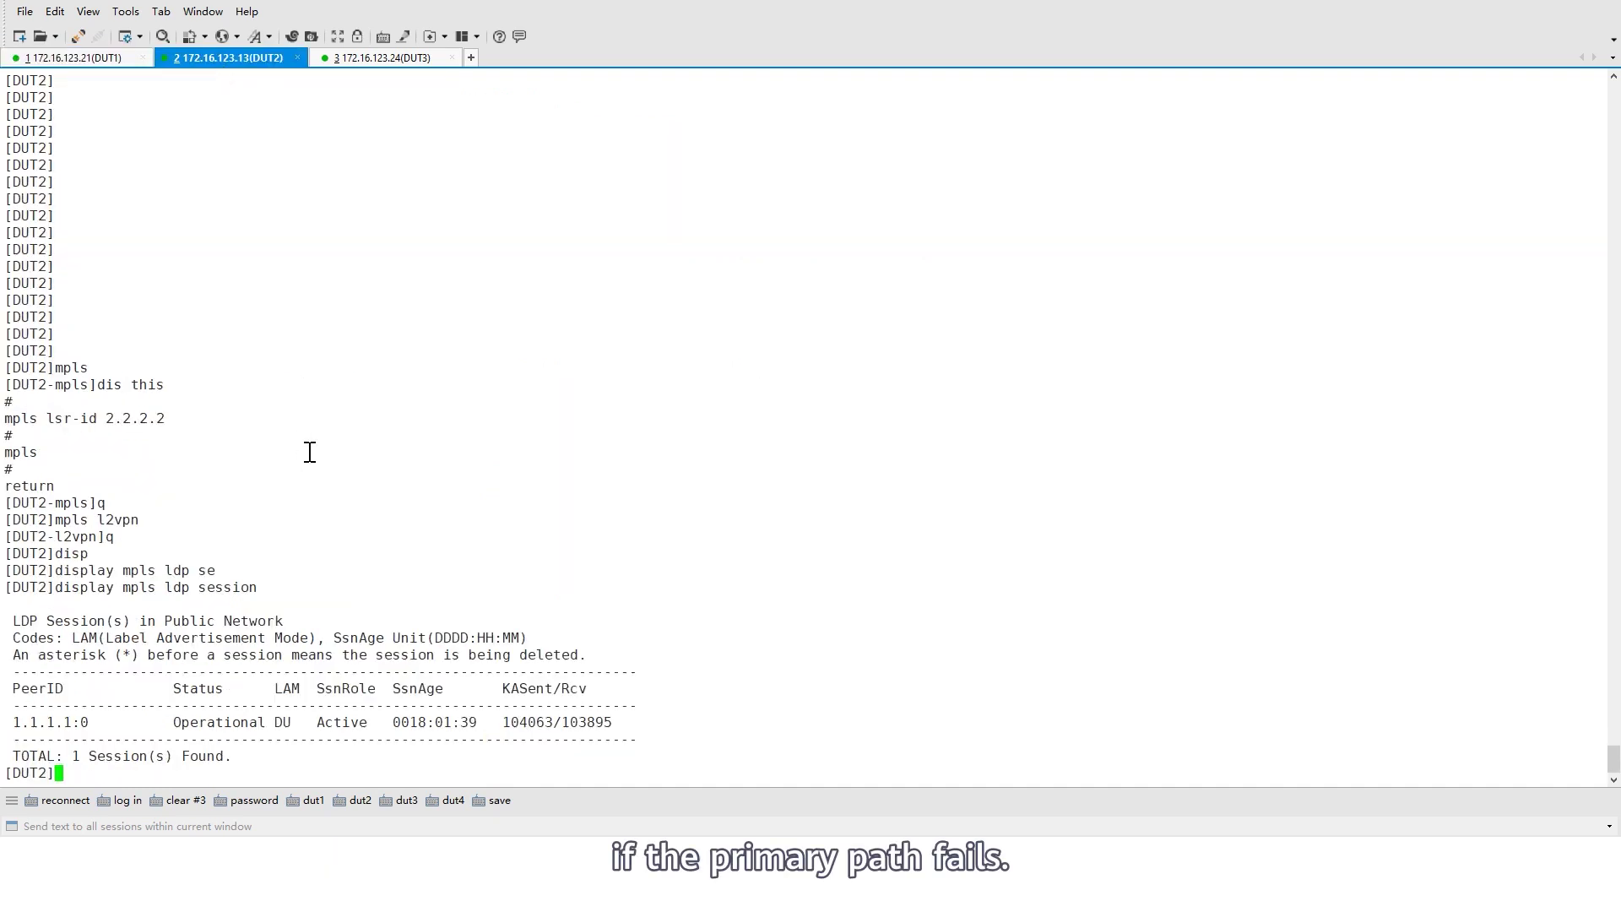
text(disp)
key(Tab)
text(srv)
key(Tab)
text(p)
key(Tab)
text(p)
key(Tab)
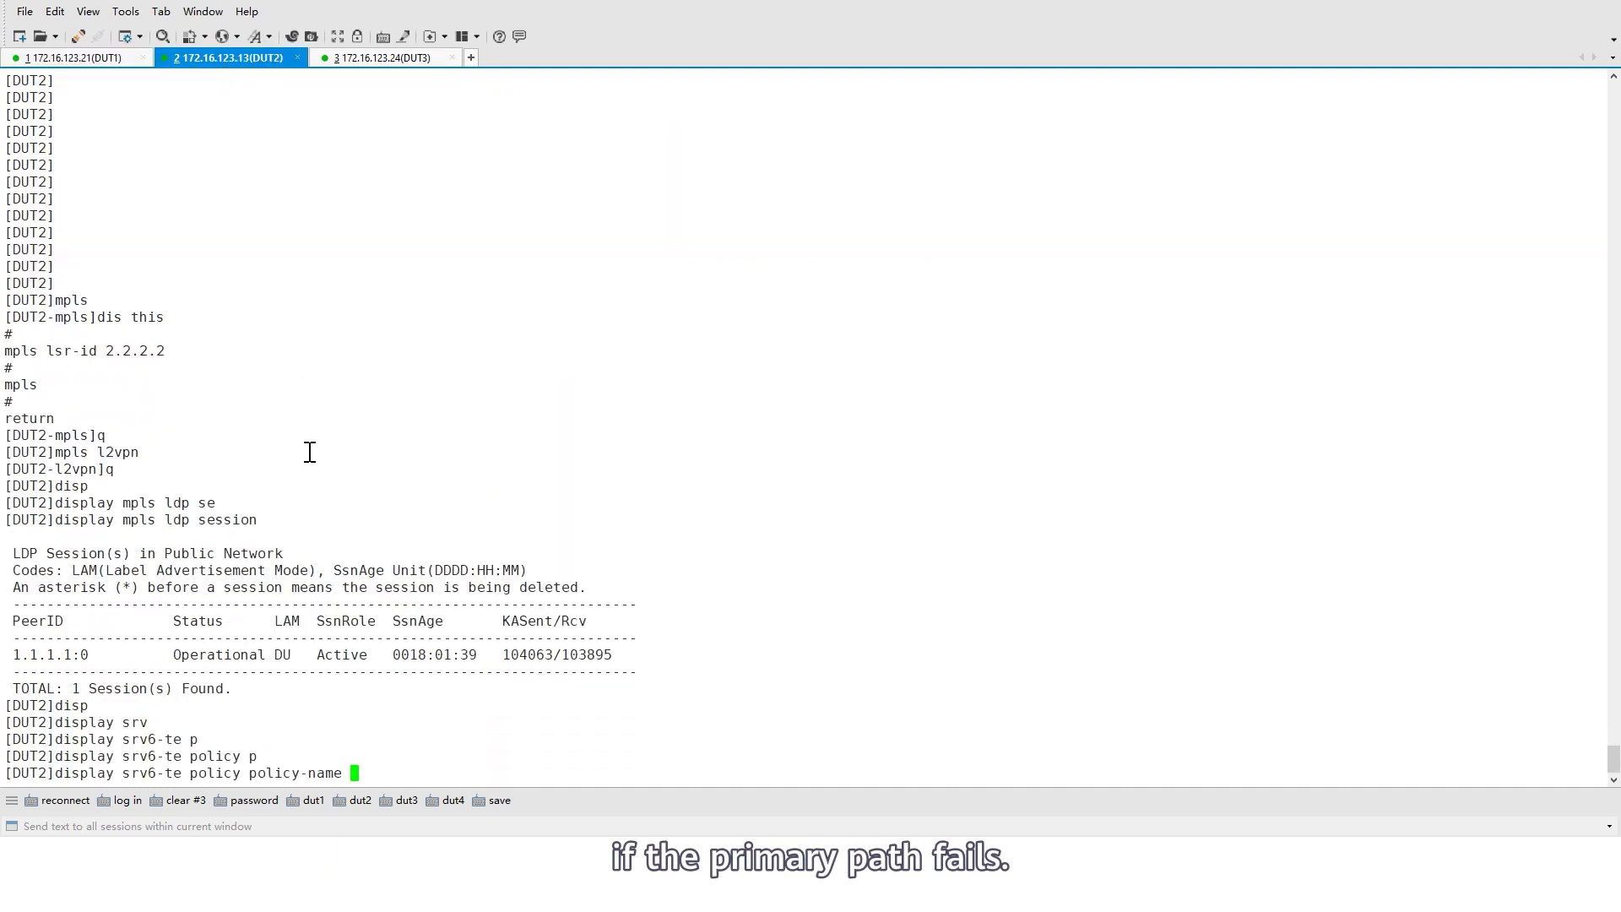
text(p)
key(Tab)
key(Tab)
key(Return)
key(space)
Step: Highlight the BFD setting and both candidate paths' Path State and Network Slice ID in the DUT2 policy output
scroll(273, 277, up, 6)
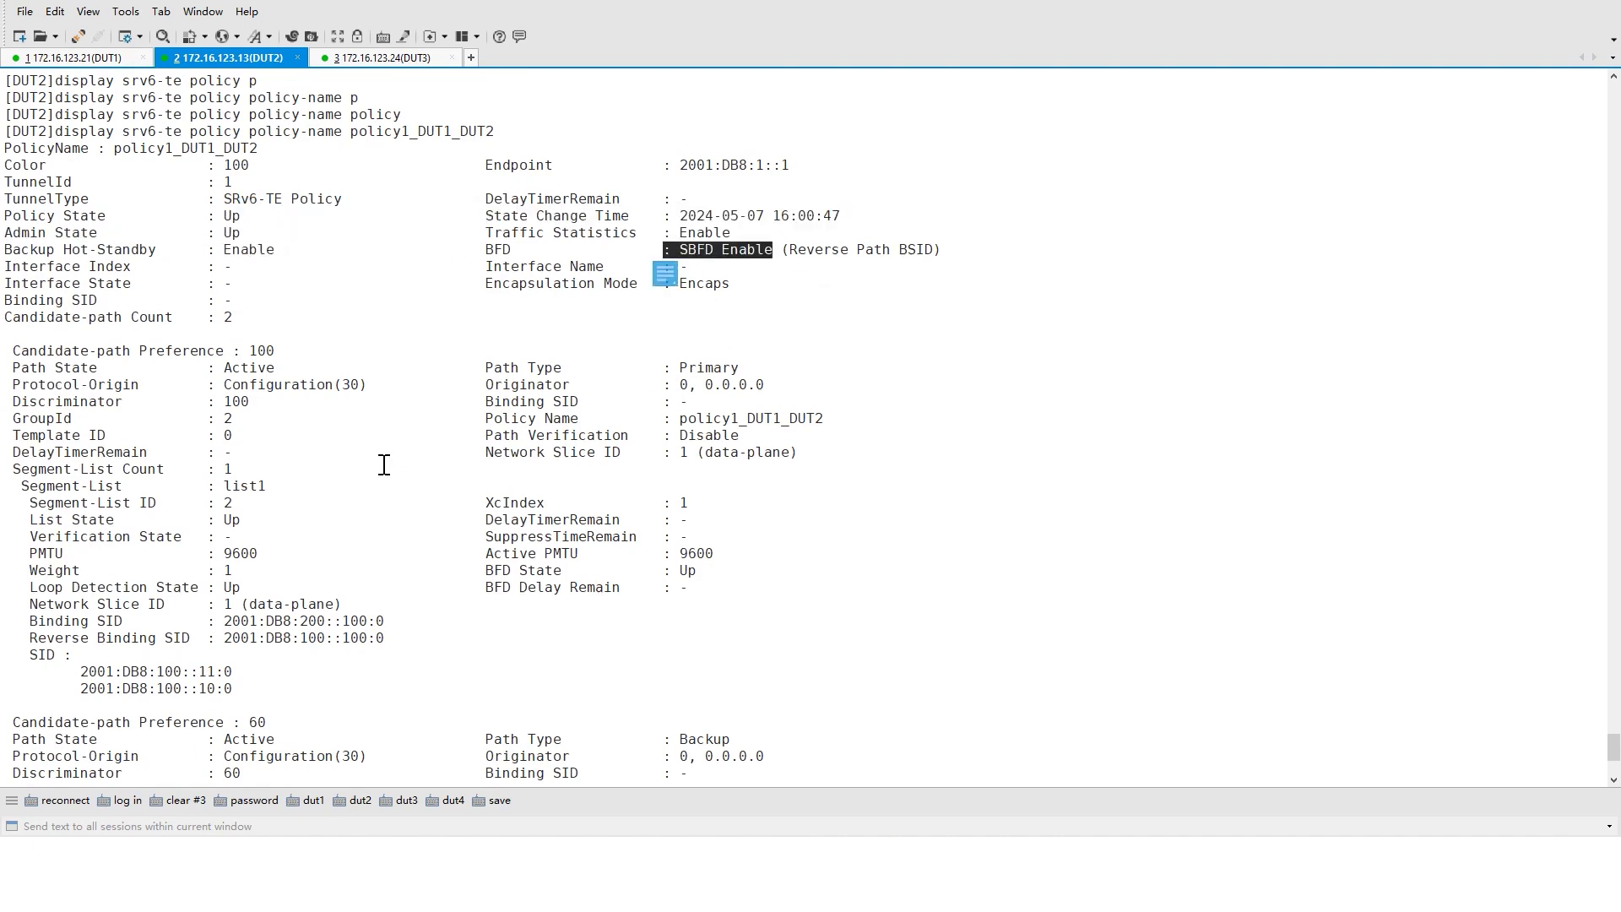
drag(274, 366, 226, 372)
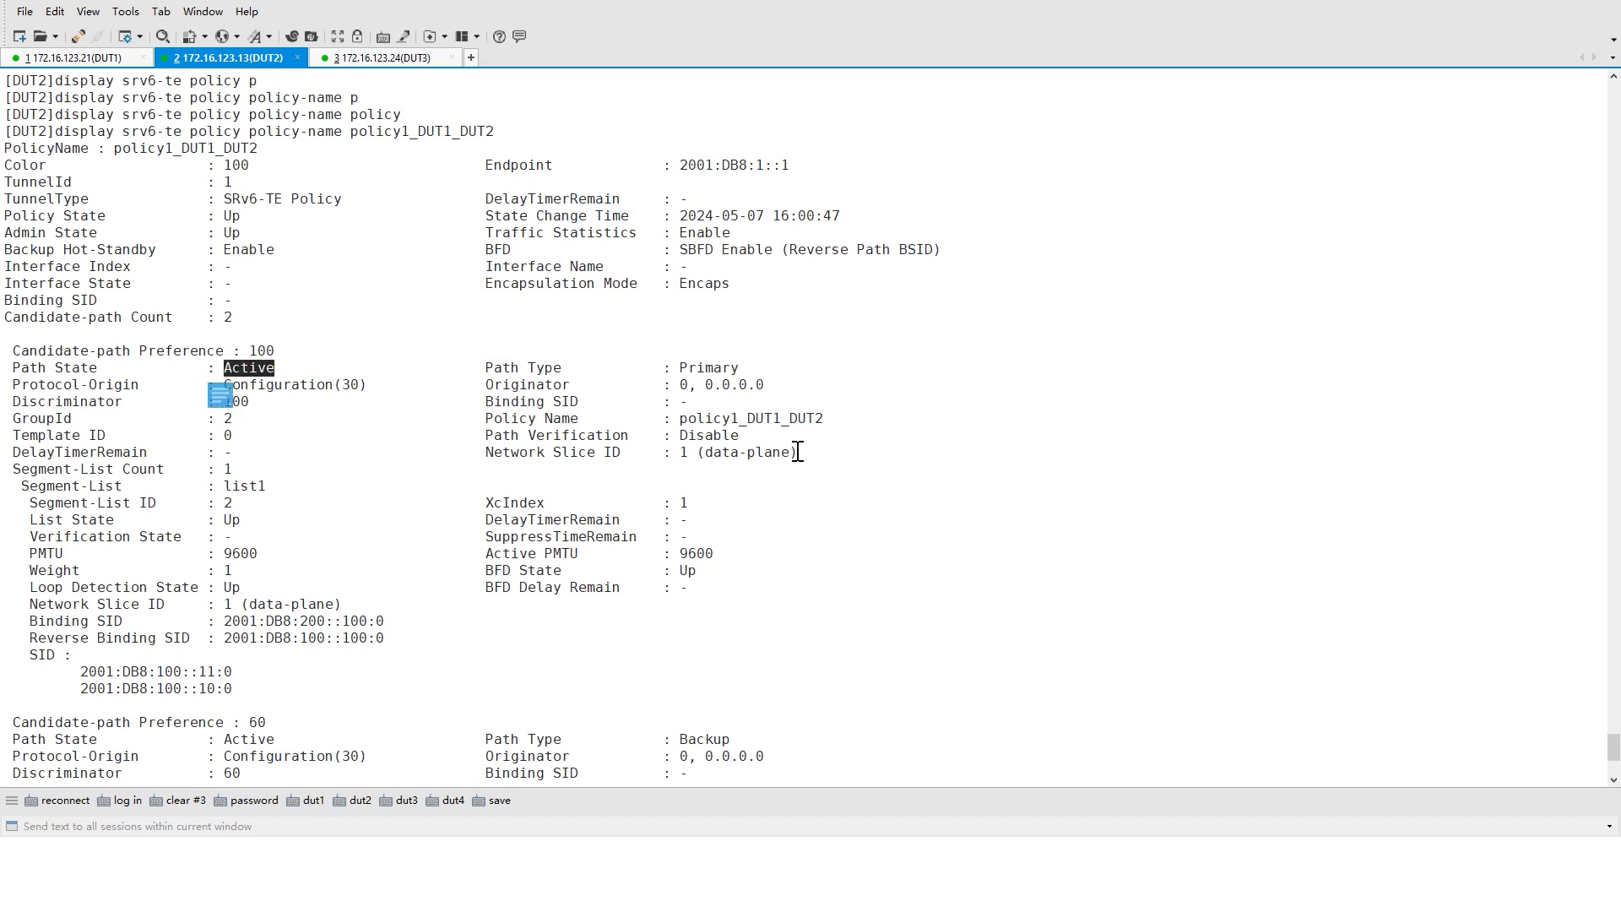
drag(798, 452, 680, 451)
scroll(700, 496, down, 3)
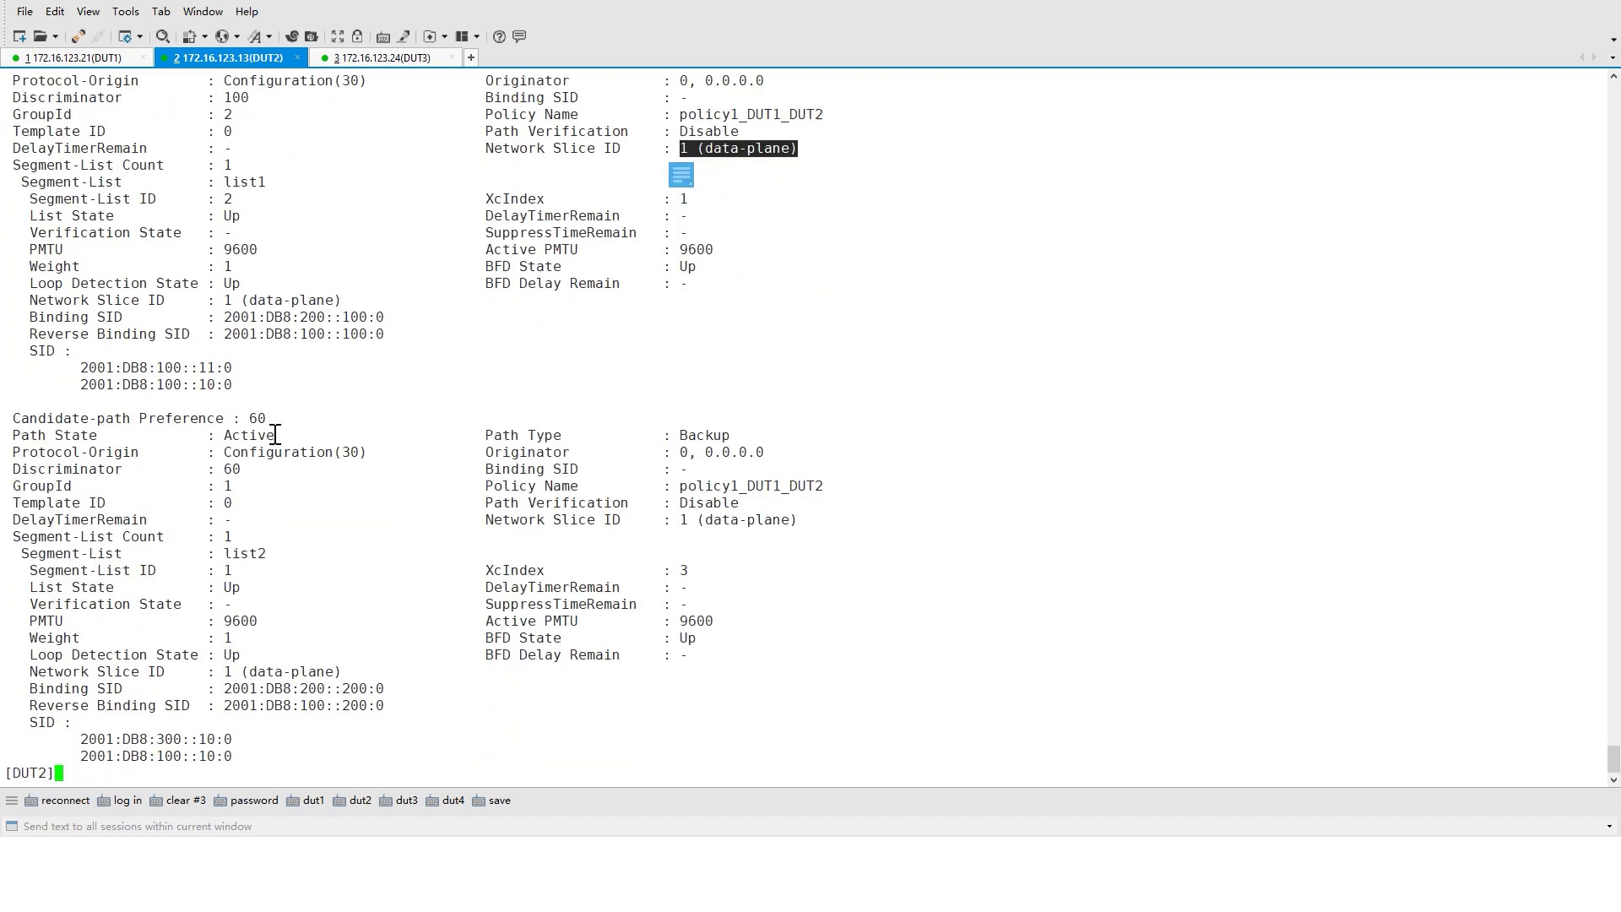
drag(276, 435, 224, 437)
drag(798, 519, 680, 521)
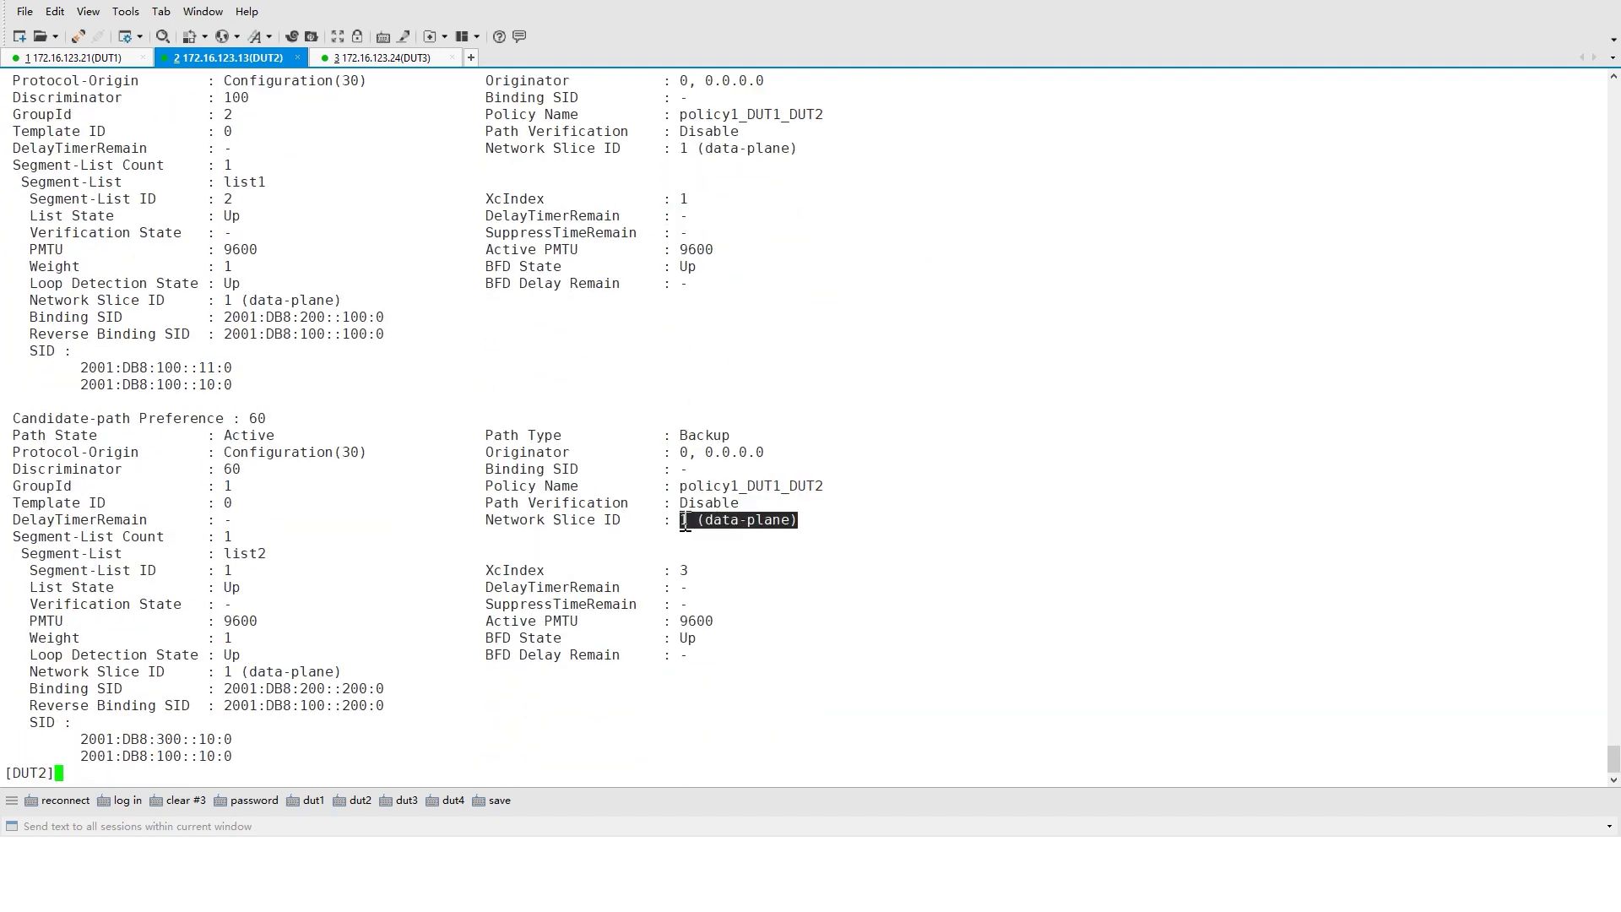
click(825, 572)
Step: Return to the DUT1 session, leave the SRv6 view and enter the interface view of Serial 0/4/0
key(alt+1)
scroll(519, 545, down, 8)
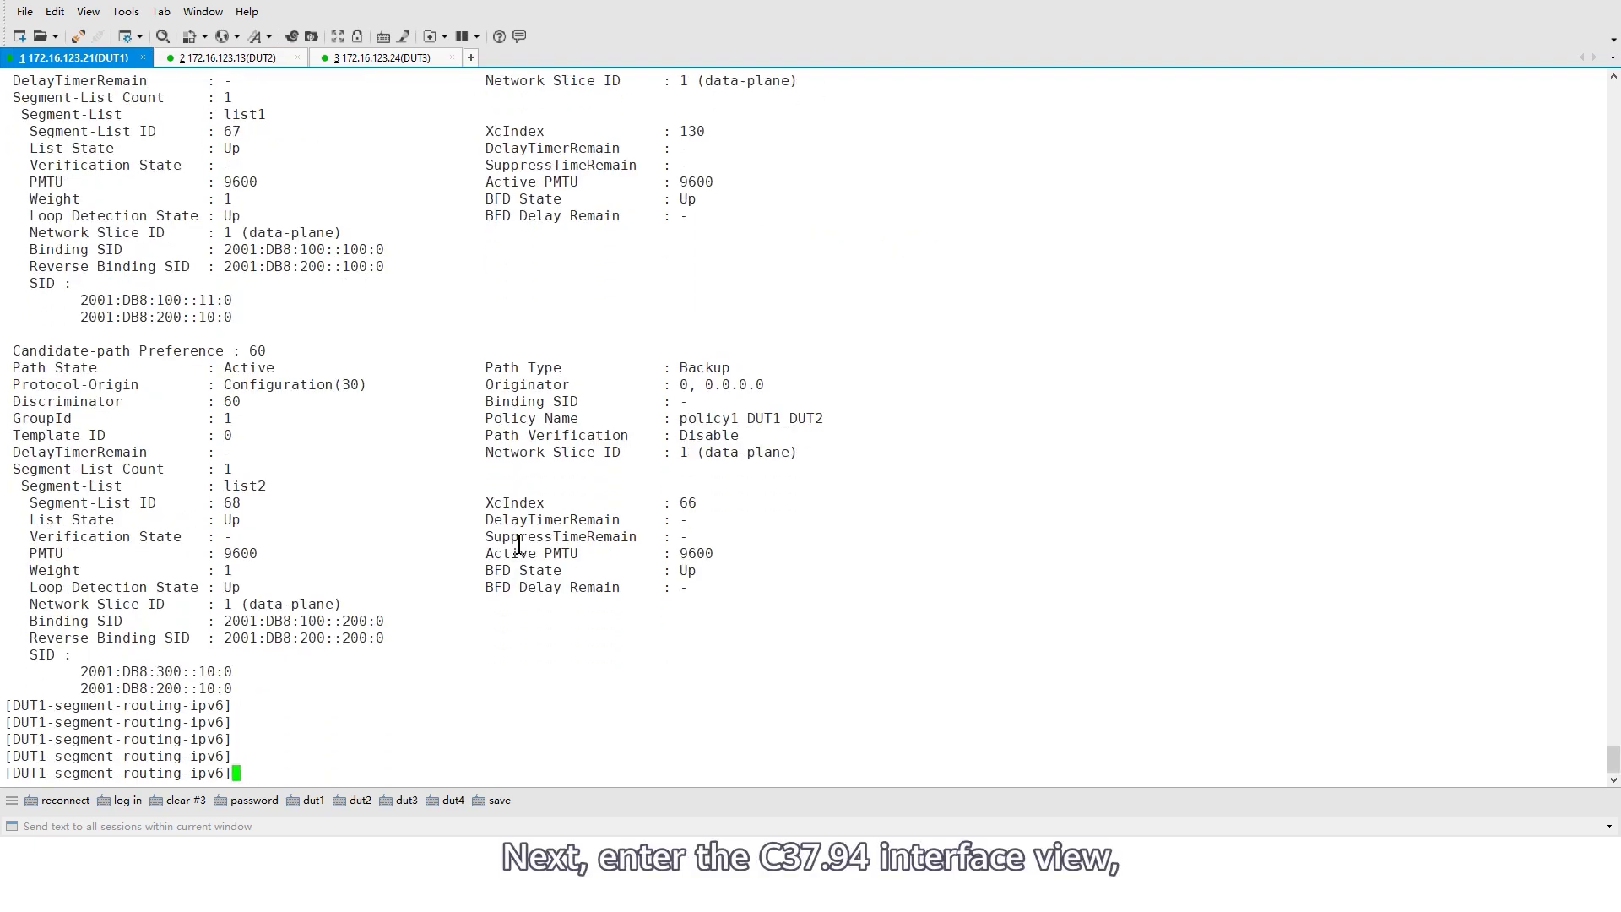
text(q)
key(Return)
text(inter)
key(Tab)
text(ser)
key(Tab)
text(0/)
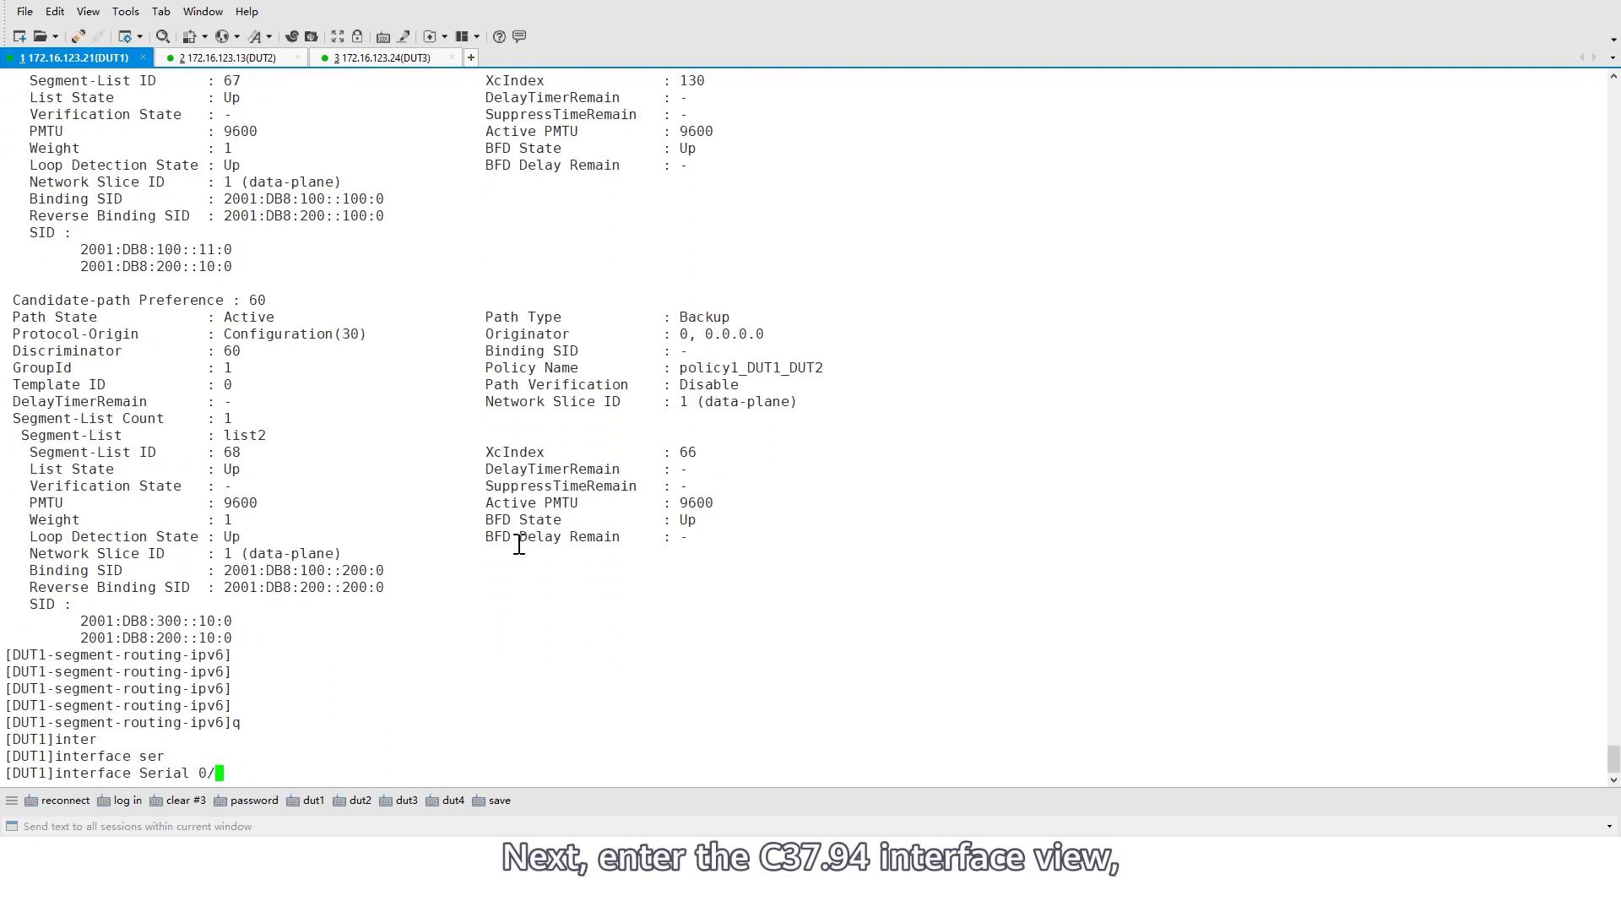
text(4/0)
key(Return)
Step: Run display this on Serial0/4/0 and highlight the tunnel-policy c3794 part of the mpls static-l2vc line
text(dis)
key(Tab)
text(this)
key(Return)
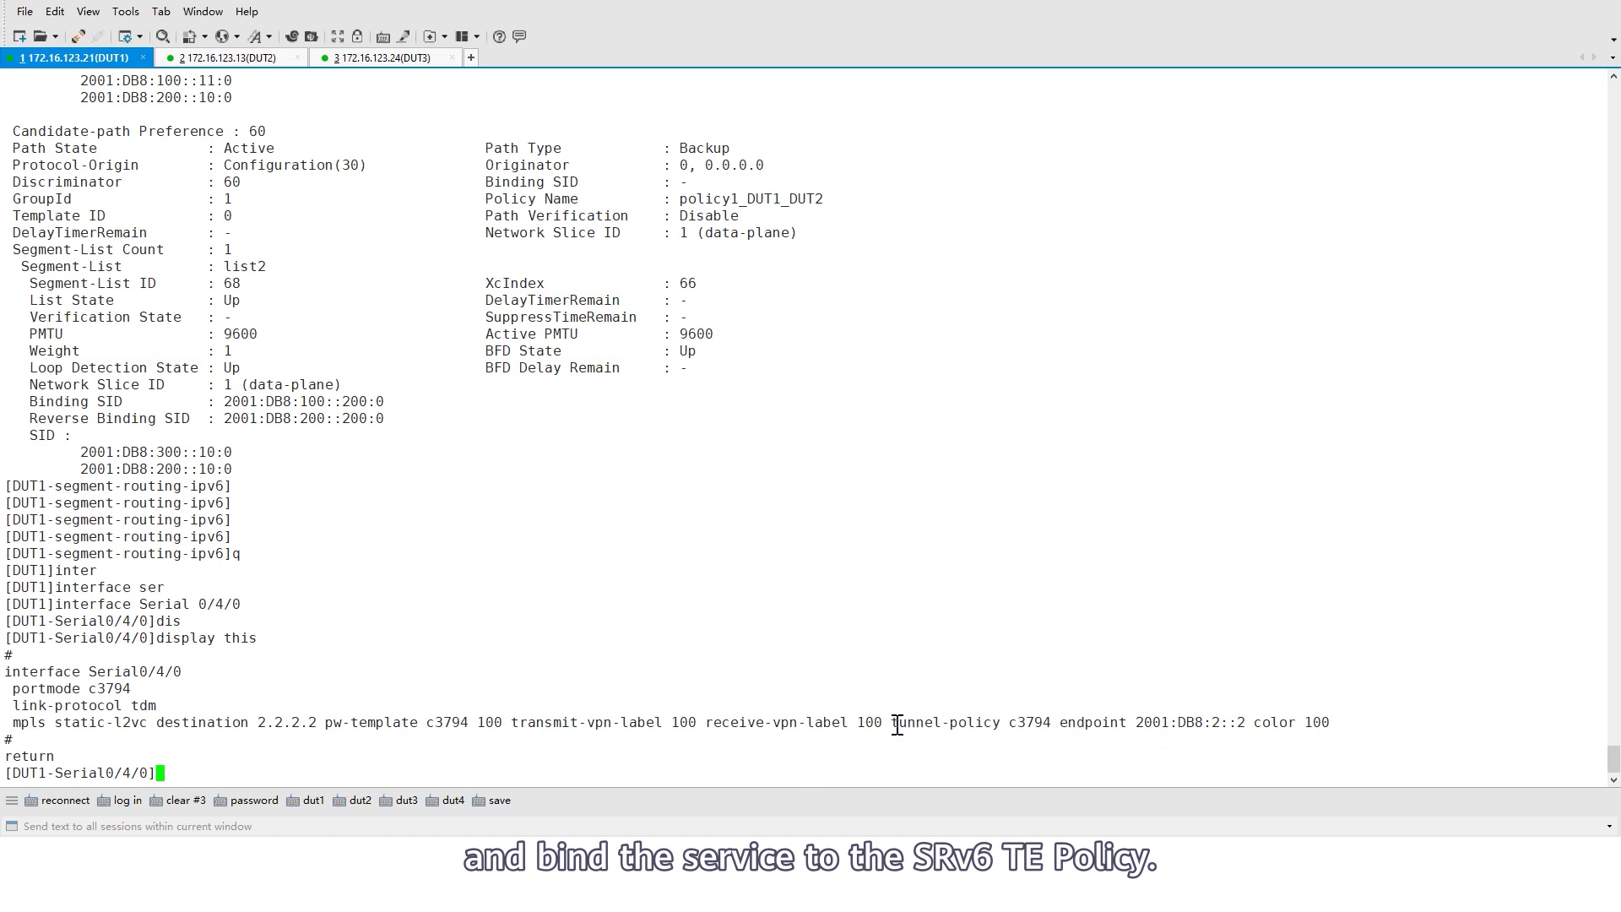
drag(893, 723, 1089, 736)
click(1241, 752)
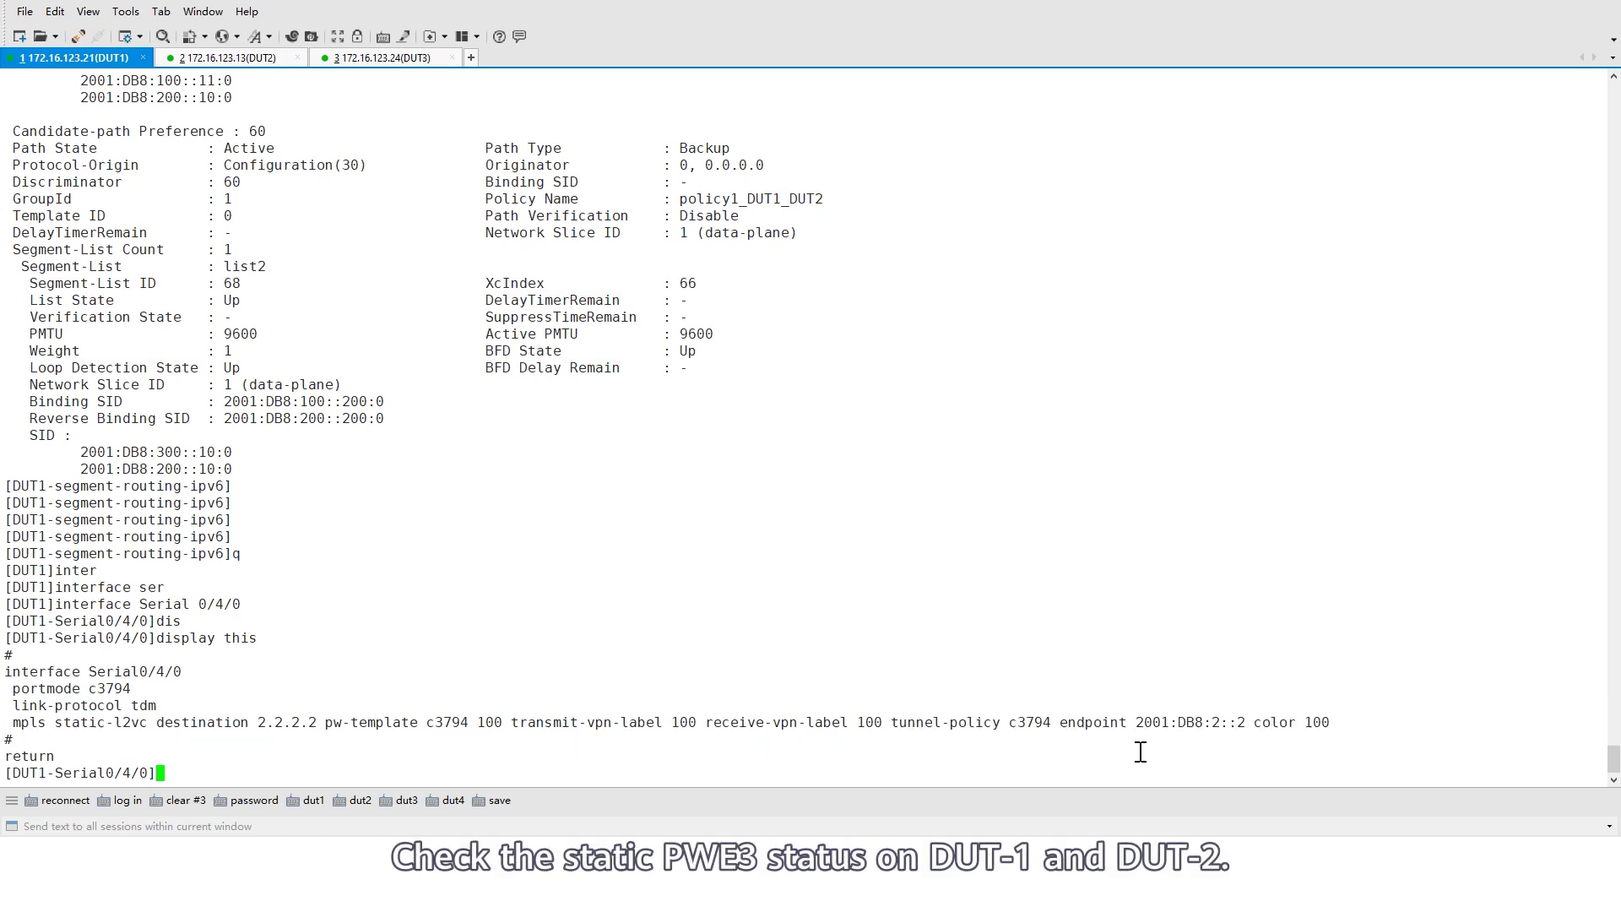
Step: Run display mpls static-l2vc interface Serial 0/4/0 on DUT1 and check the AC Status and VC State
text(disp)
key(Tab)
text(mpls st)
key(Tab)
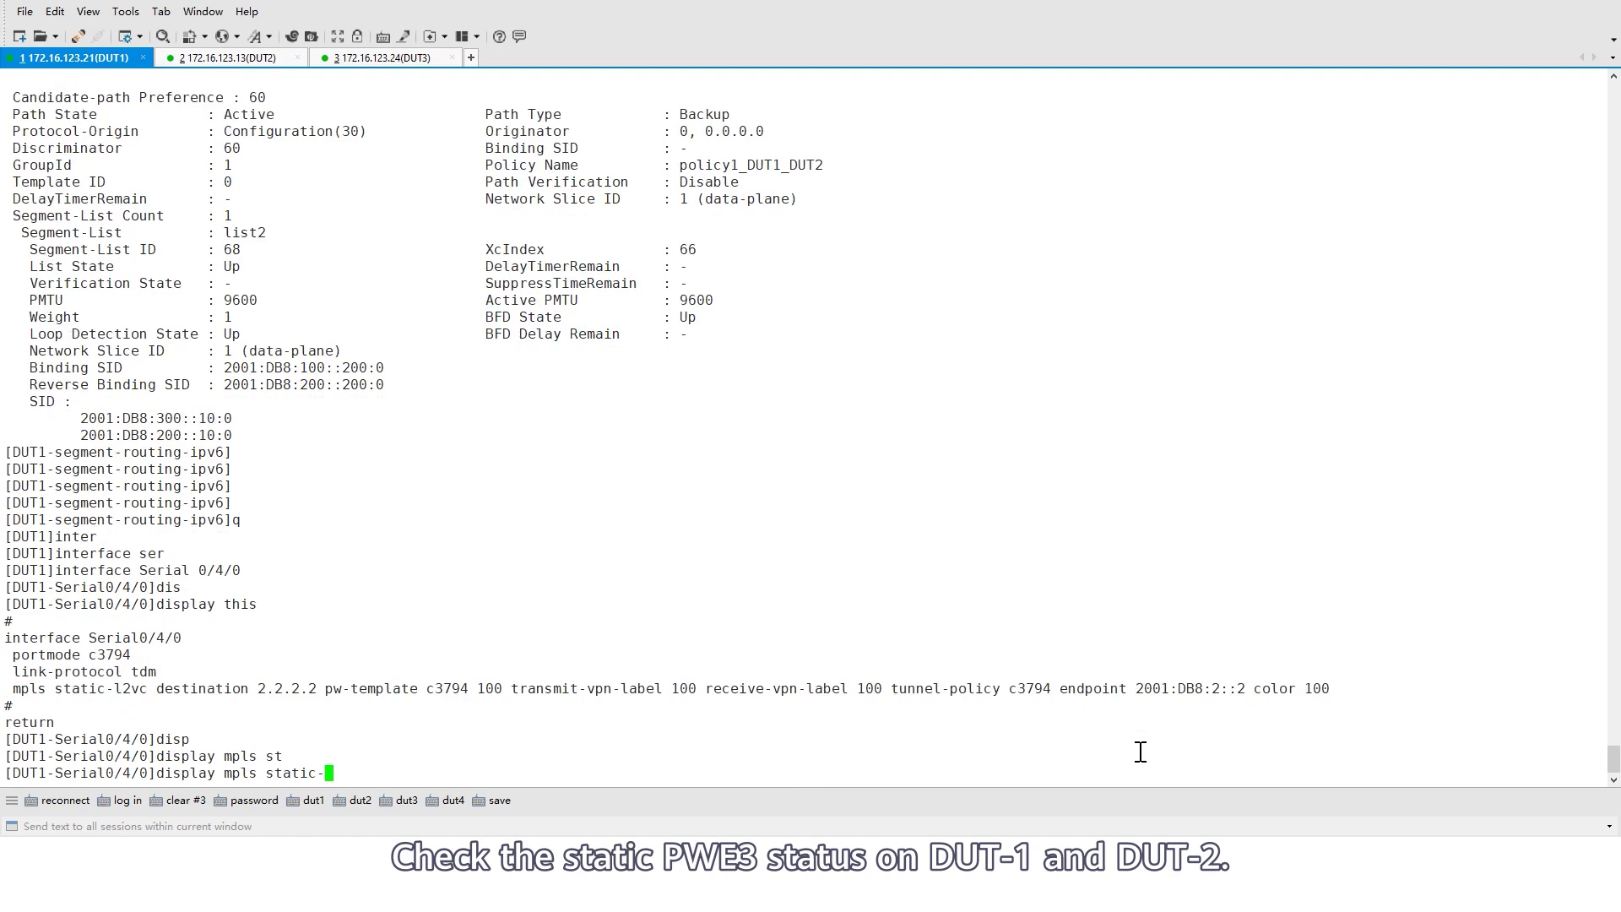
text(l2)
key(Tab)
text(inter)
key(Tab)
text(seri)
key(Tab)
text(0/4/0)
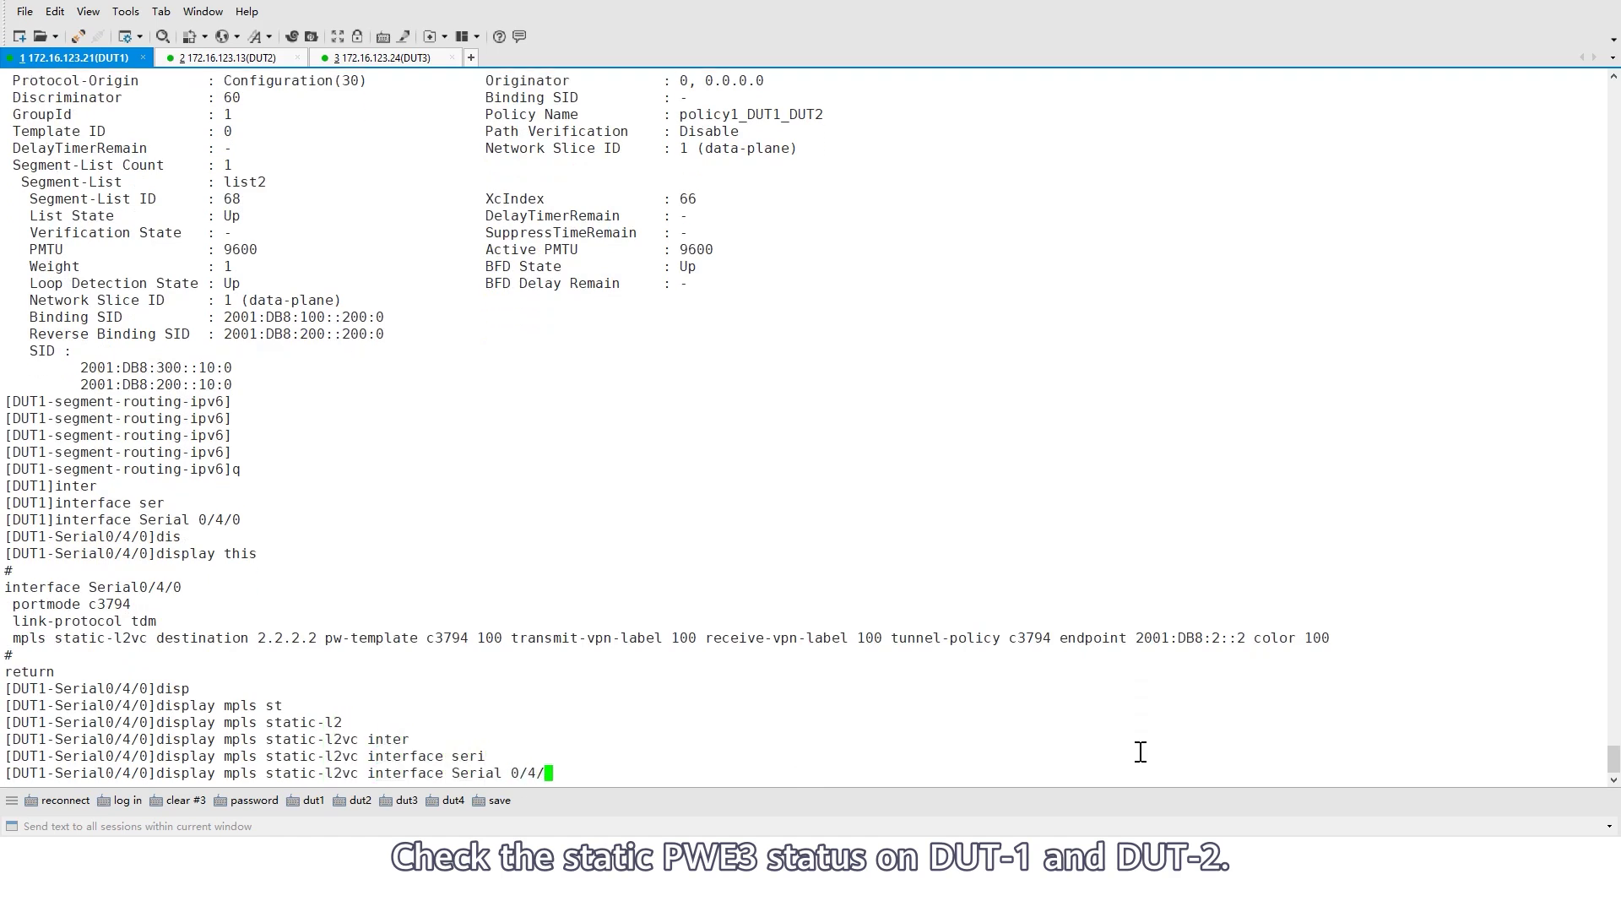
key(Return)
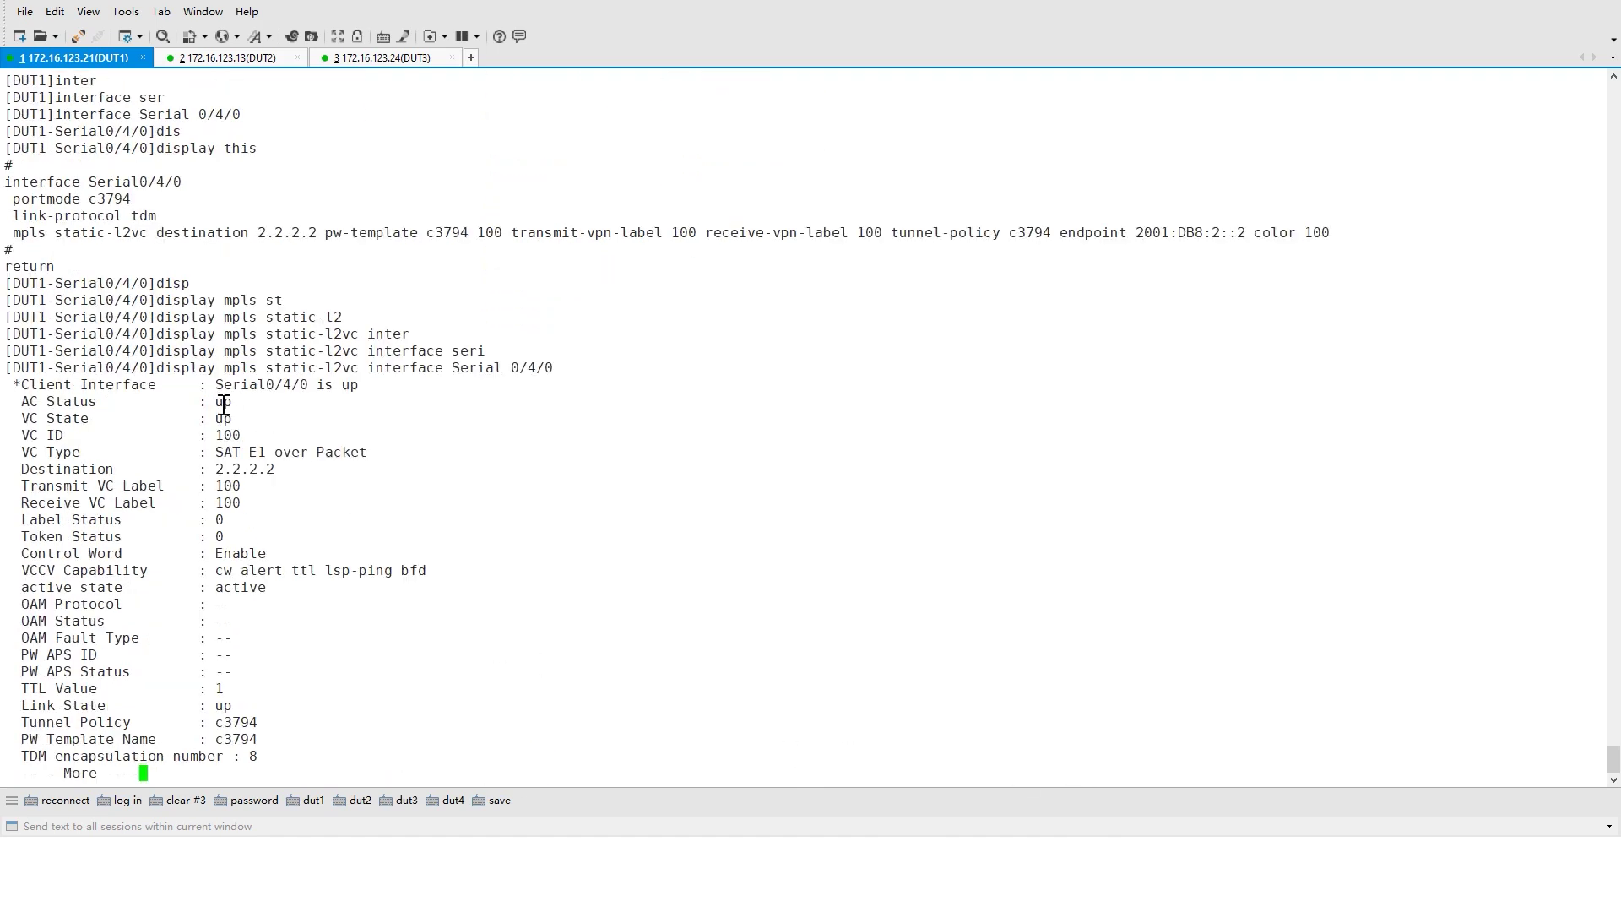
drag(223, 403, 237, 421)
key(space)
scroll(295, 452, up, 2)
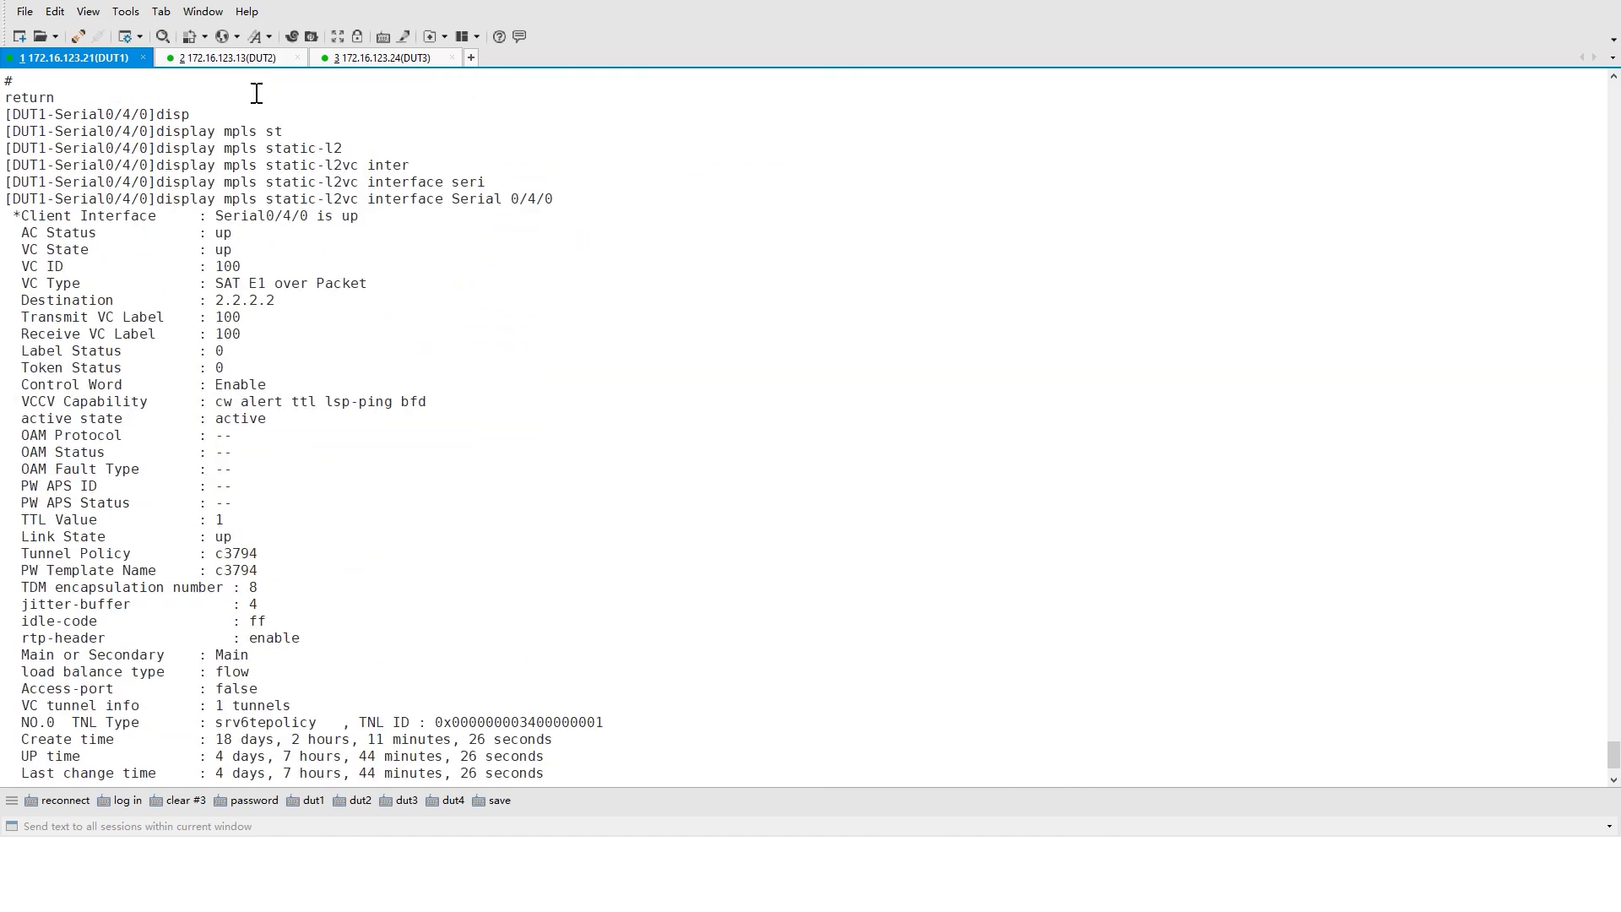
Step: Switch to DUT2, run display mpls static-l2vc interface Serial 0/8/0 and check the AC Status and VC State
click(227, 58)
key(Return)
text(disp)
key(Tab)
text(mpls st)
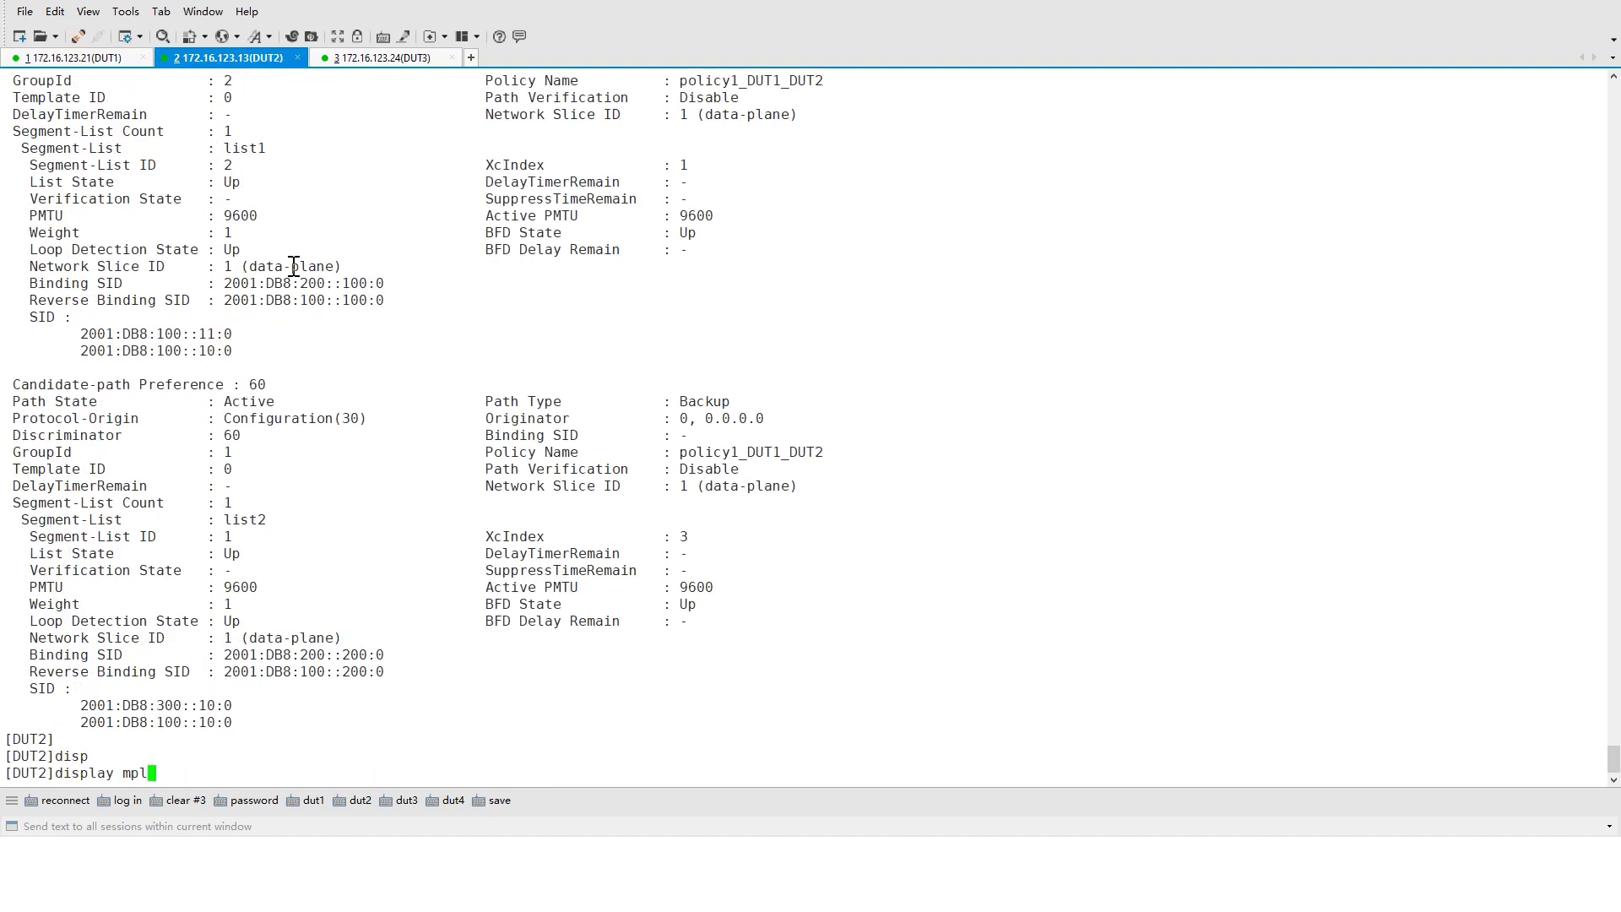
key(Tab)
text(vc)
key(Tab)
text(int)
key(Tab)
text(seri)
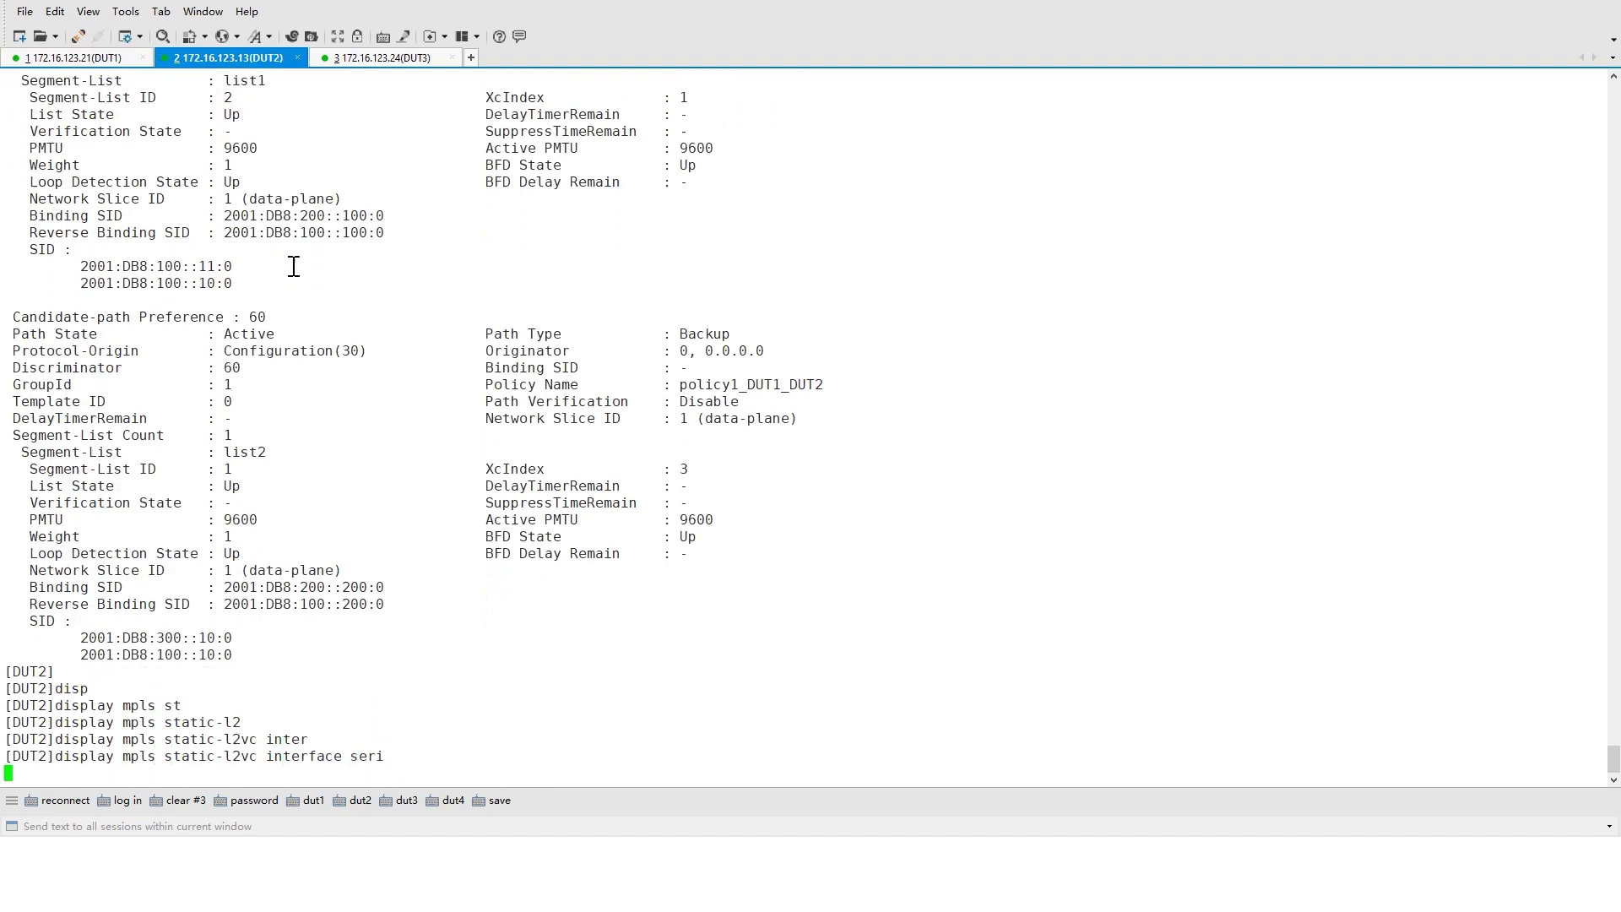
key(Tab)
text(0/8/0)
key(Return)
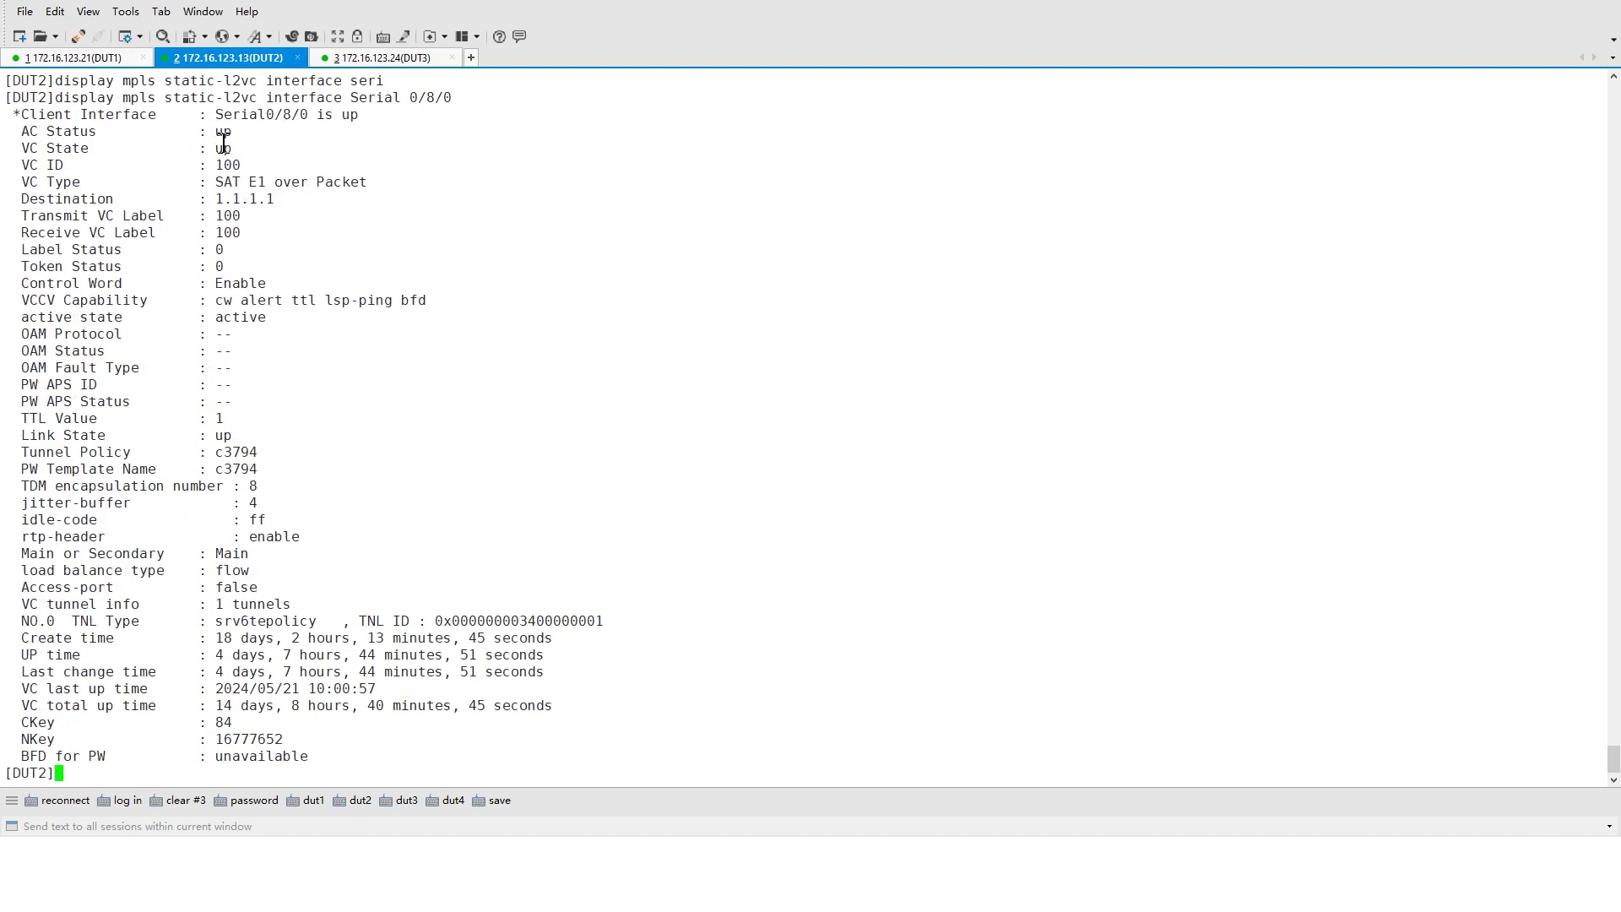
mouse_move(224, 144)
mouse_down()
mouse_move(223, 127)
mouse_move(240, 150)
mouse_up()
click(340, 415)
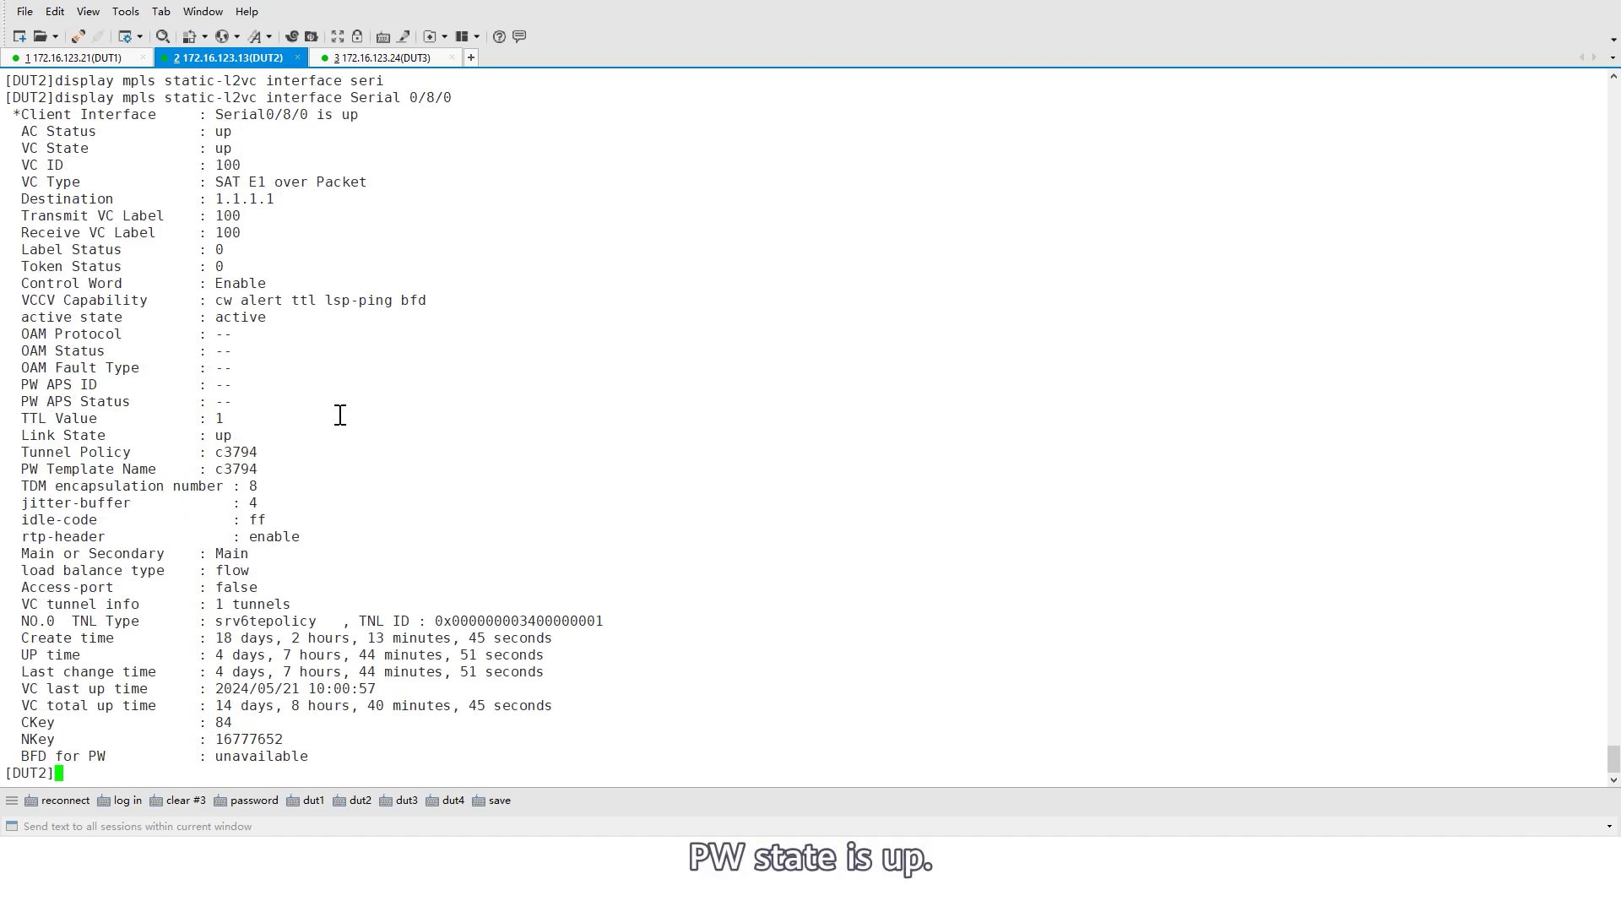
Step: Return to DUT1, run display ptp all and highlight the Time lock success line
key(alt+1)
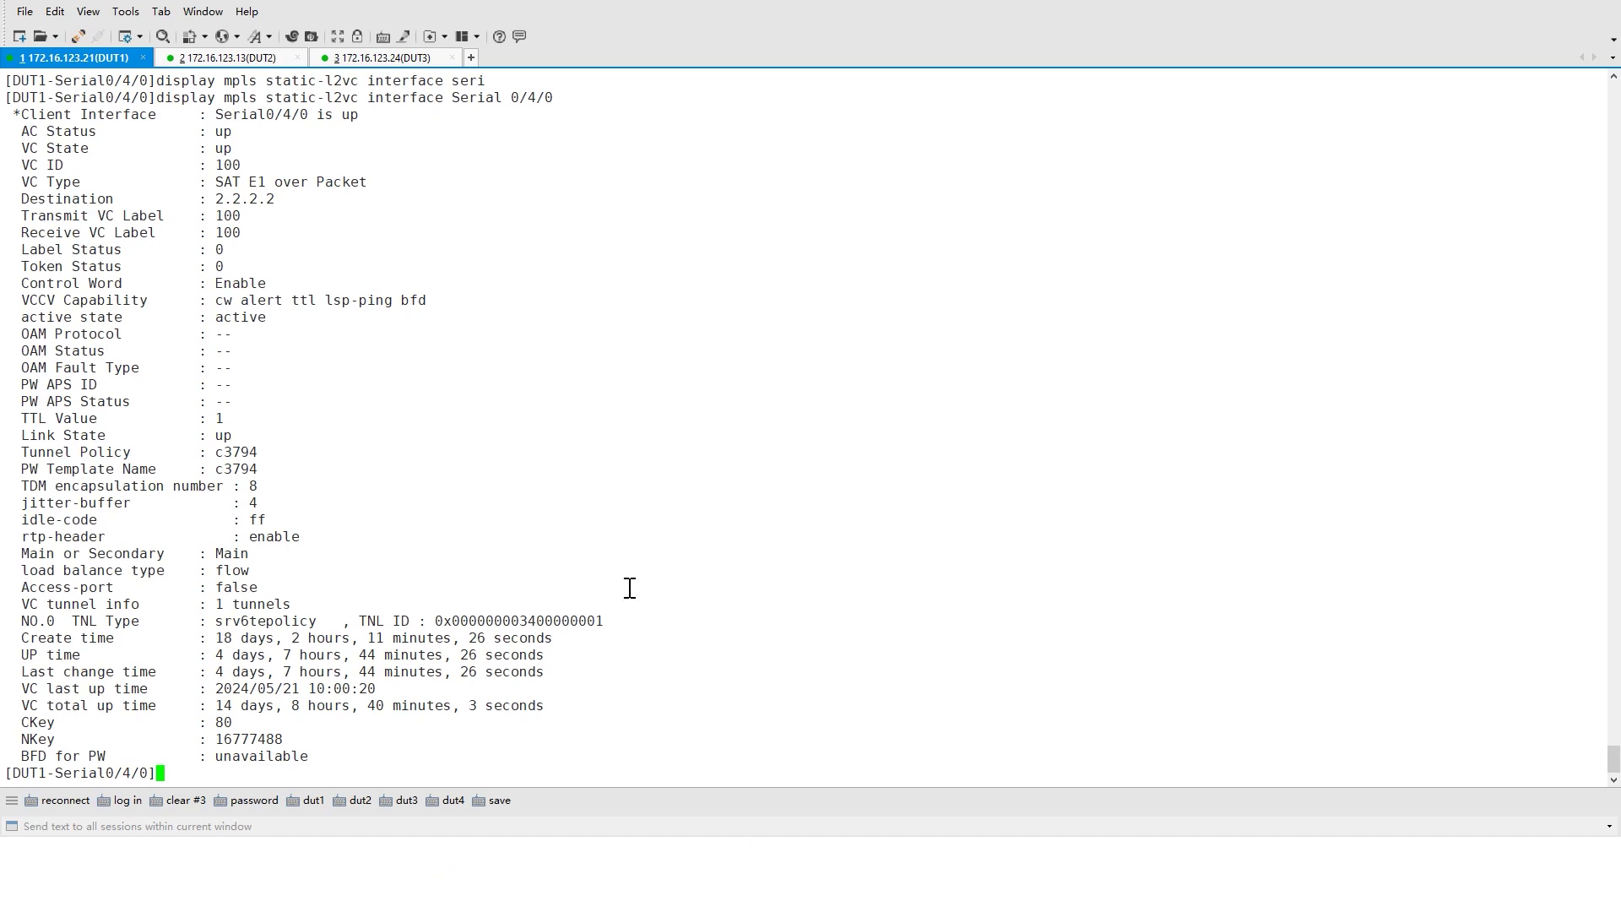
text(disp)
key(Tab)
text(ptp all)
key(Return)
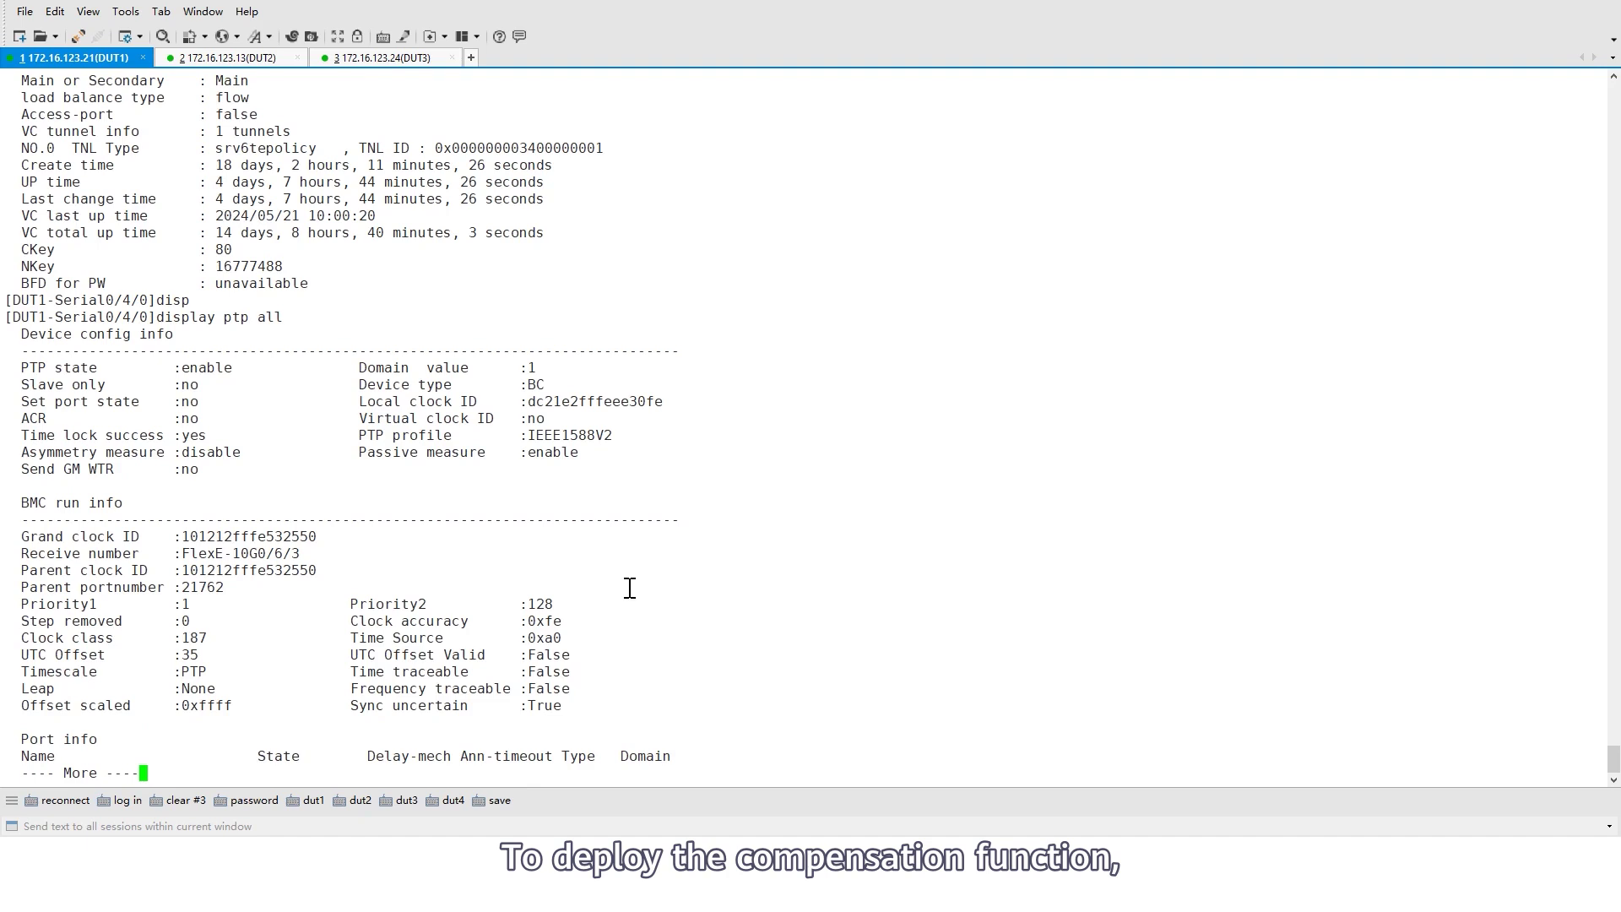
key(space)
scroll(514, 365, up, 4)
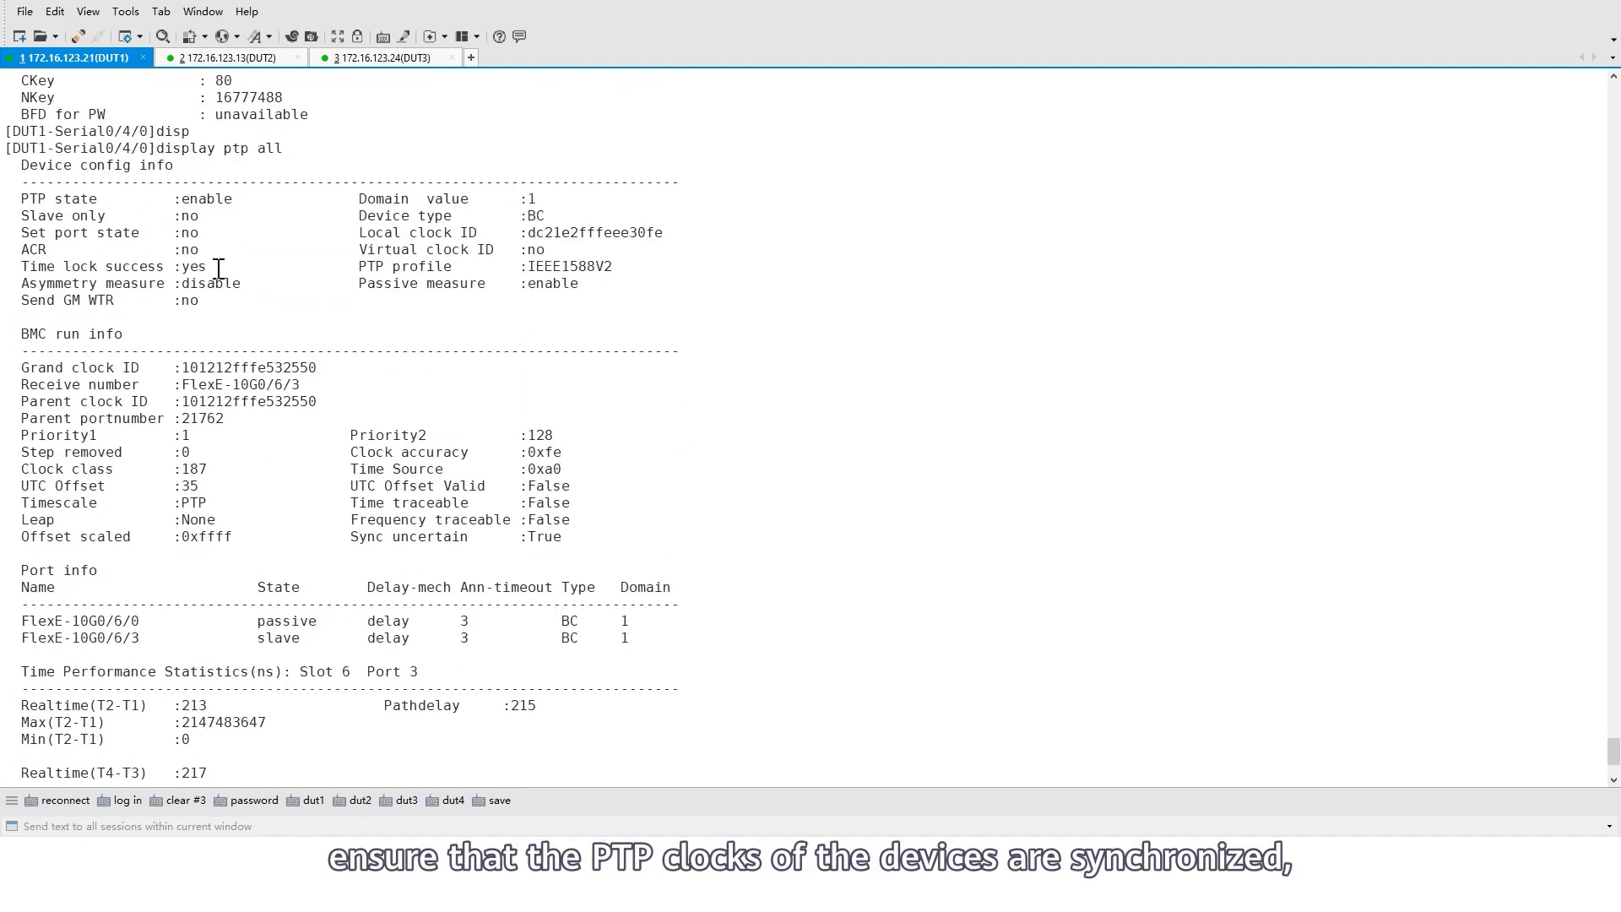
drag(210, 270, 22, 267)
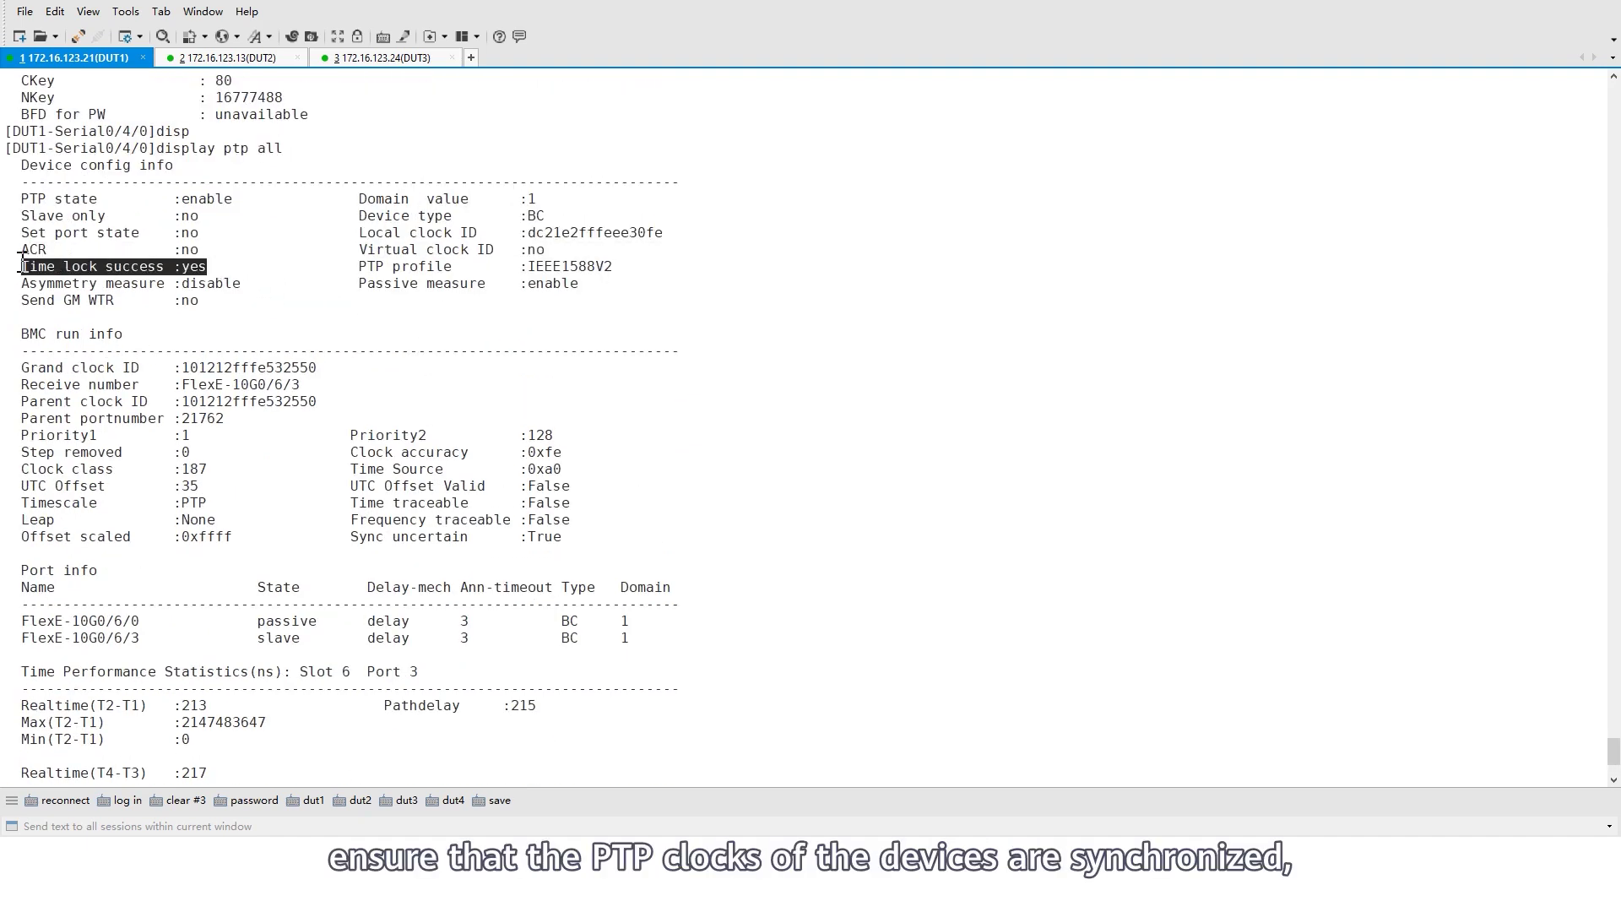
Step: Switch to DUT2, run display ptp all and highlight its Time lock success field
click(254, 57)
key(Return)
text(disp)
key(Tab)
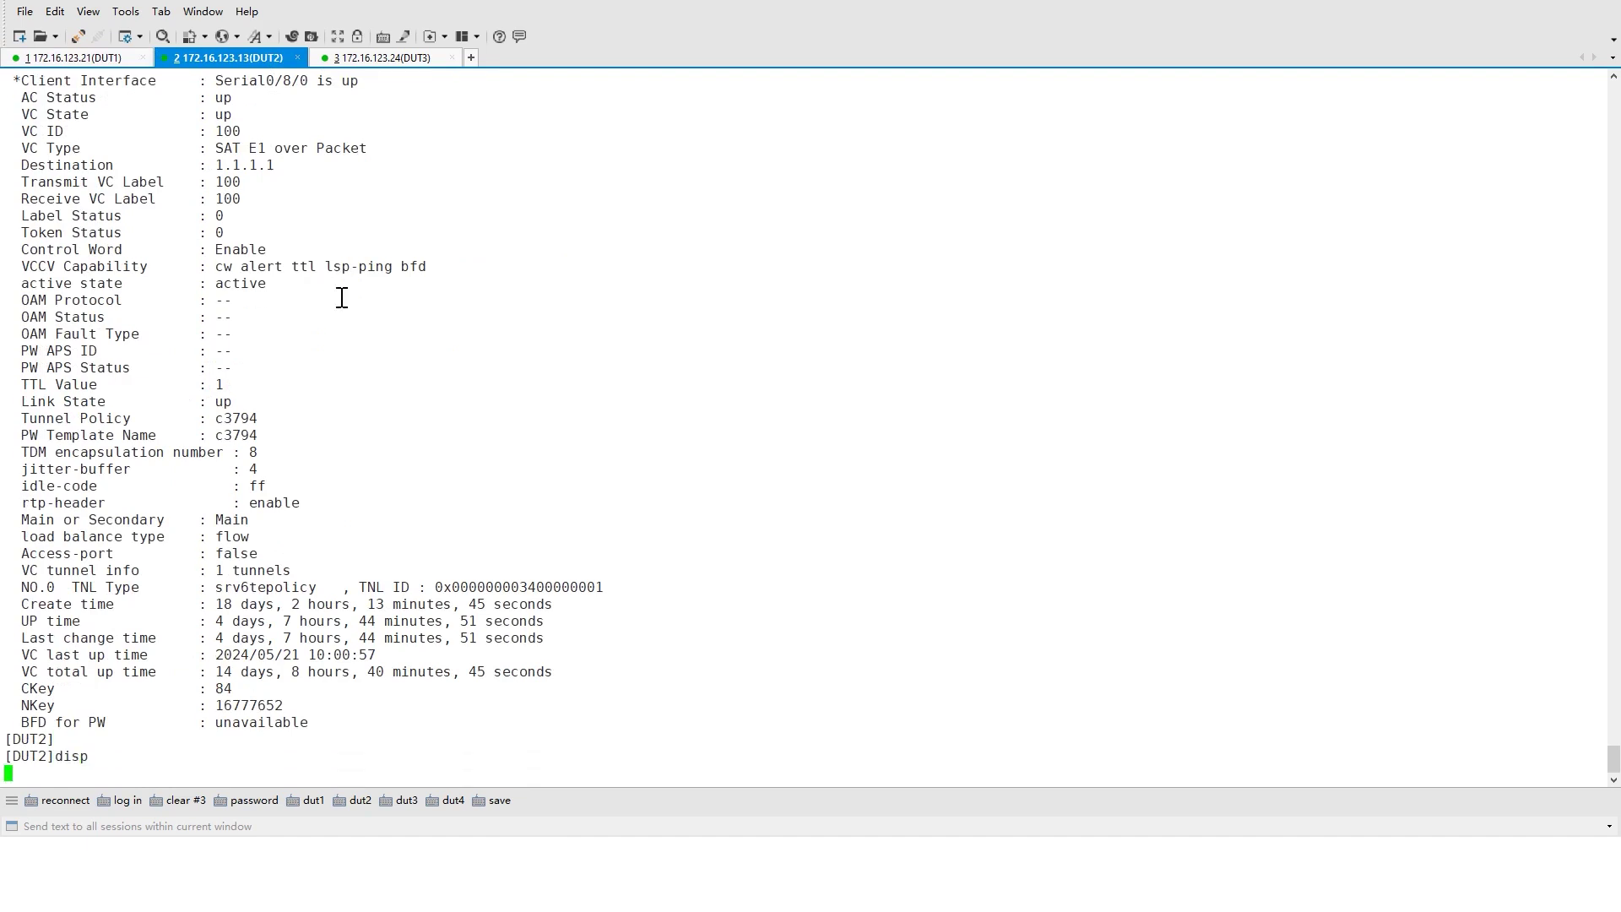
text(ptp all)
key(Return)
key(space)
scroll(289, 285, up, 3)
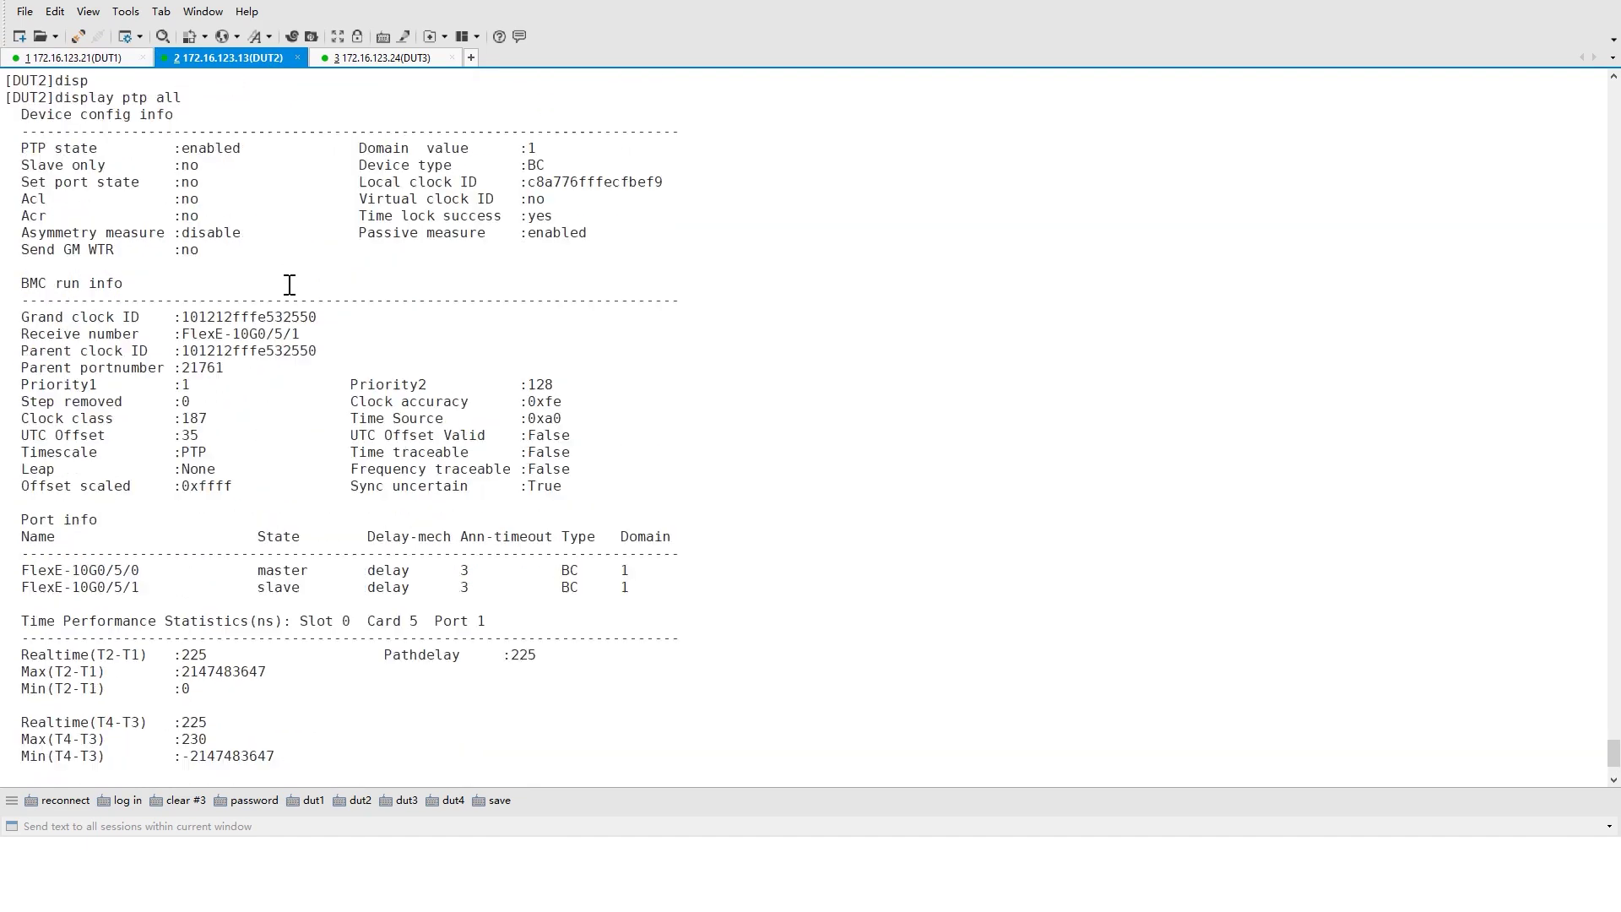
drag(558, 217, 350, 217)
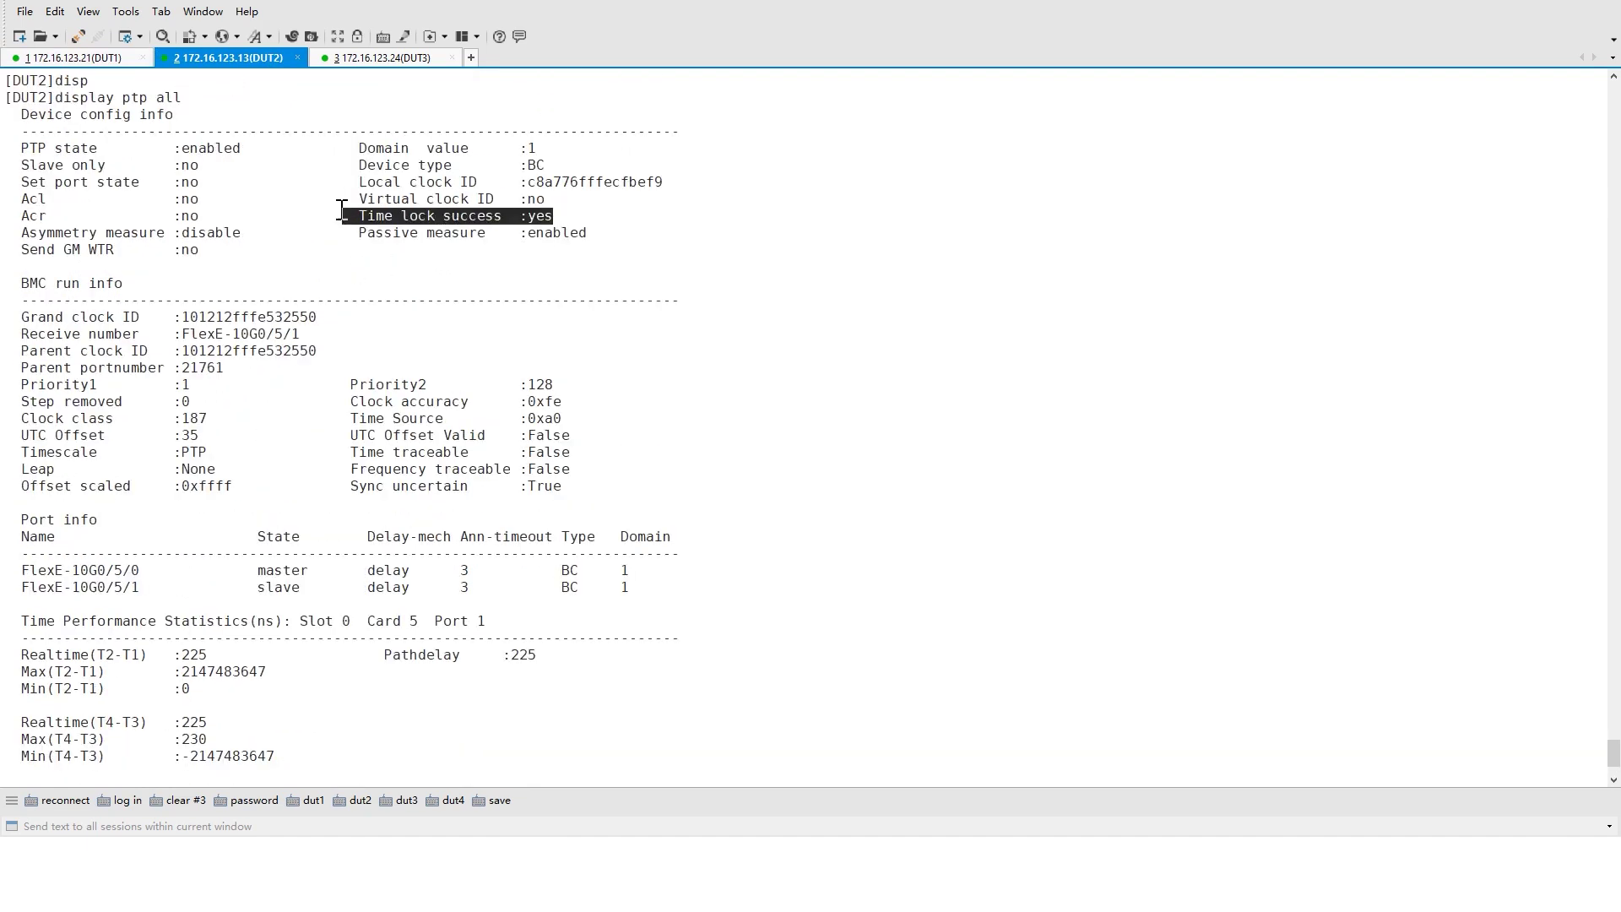
Step: Return to the DUT1 session and display the current configuration of Serial0/4/0
click(85, 59)
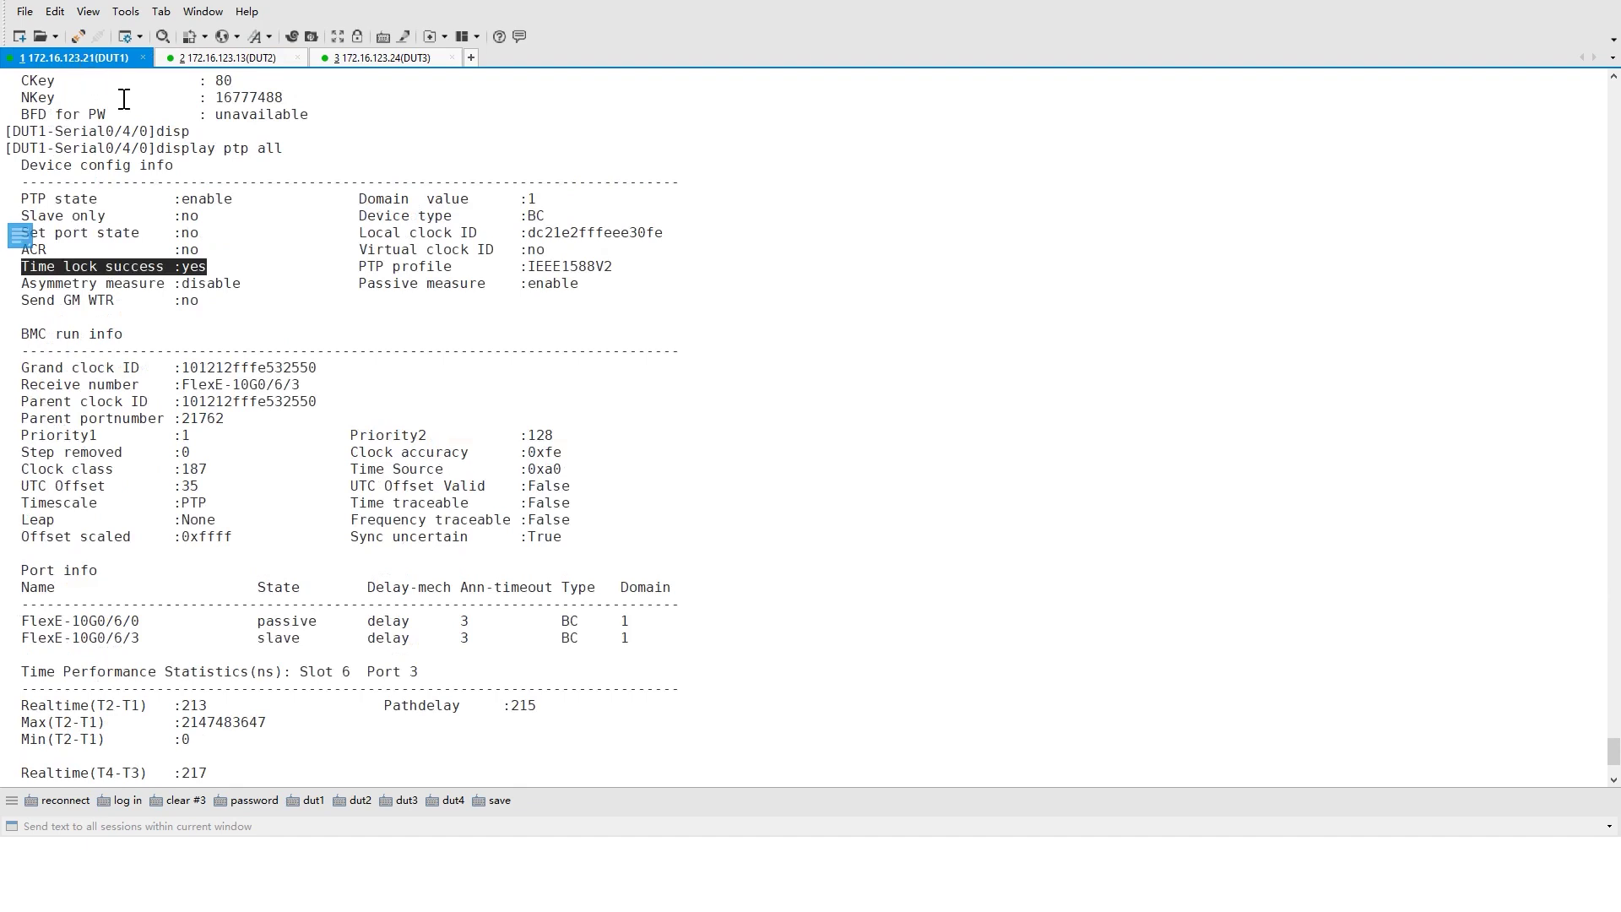
scroll(457, 392, down, 4)
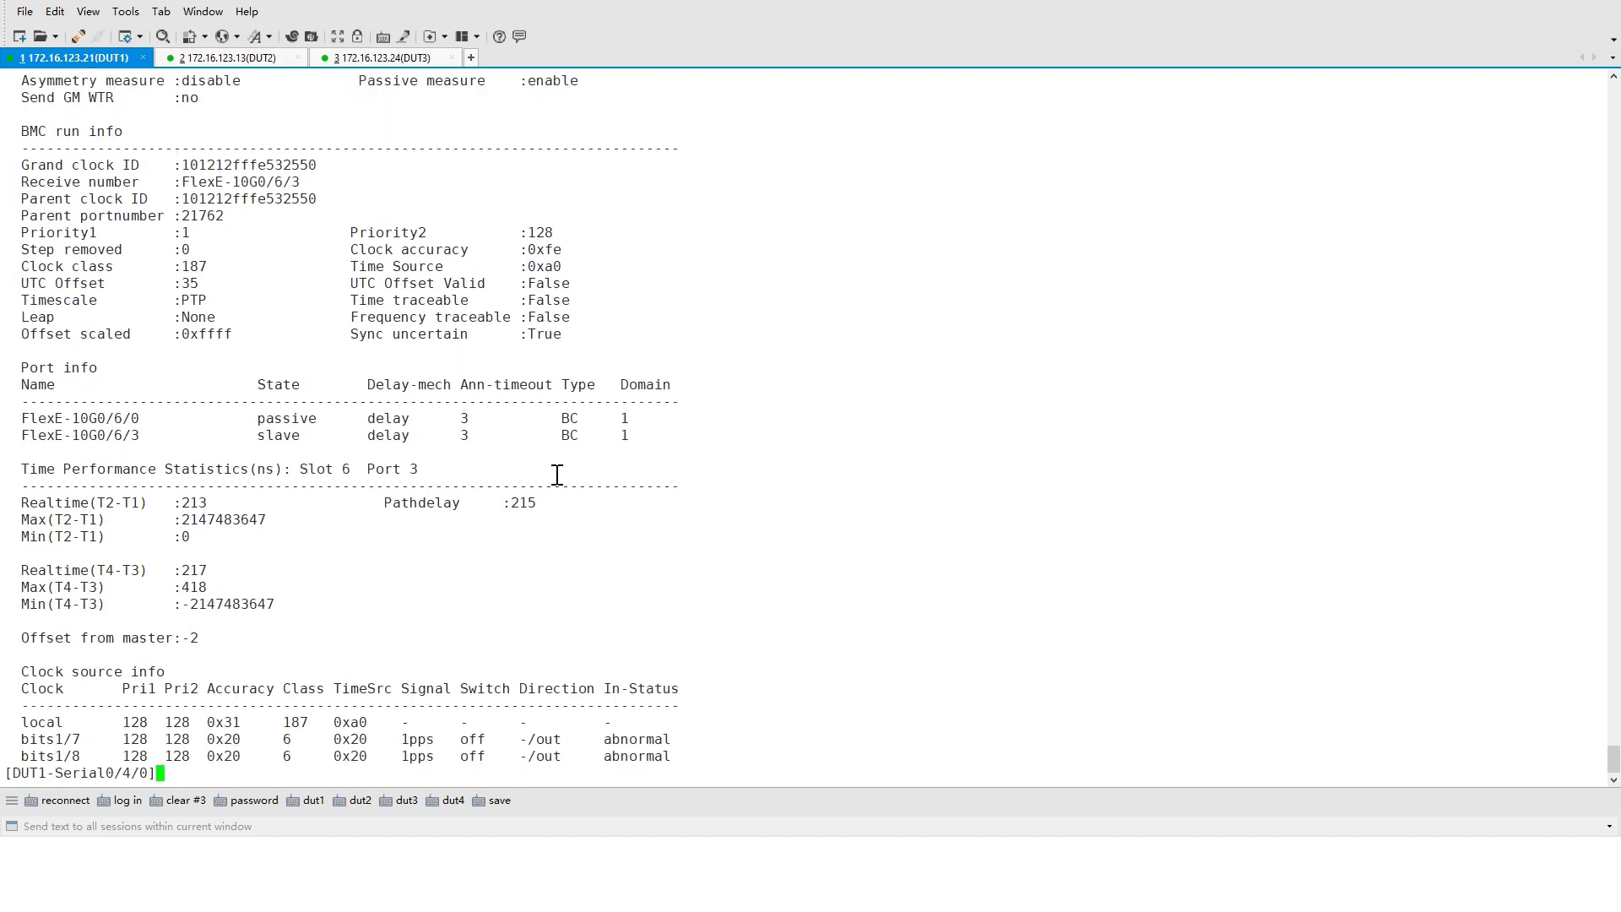
key(Return)
key(Return)
key(Return)
text(dis this)
key(Return)
key(Return)
key(Return)
Step: Run block-ac outbound on DUT1's Serial0/4/0 interface and confirm the traffic interruption
text(bloc)
key(Tab)
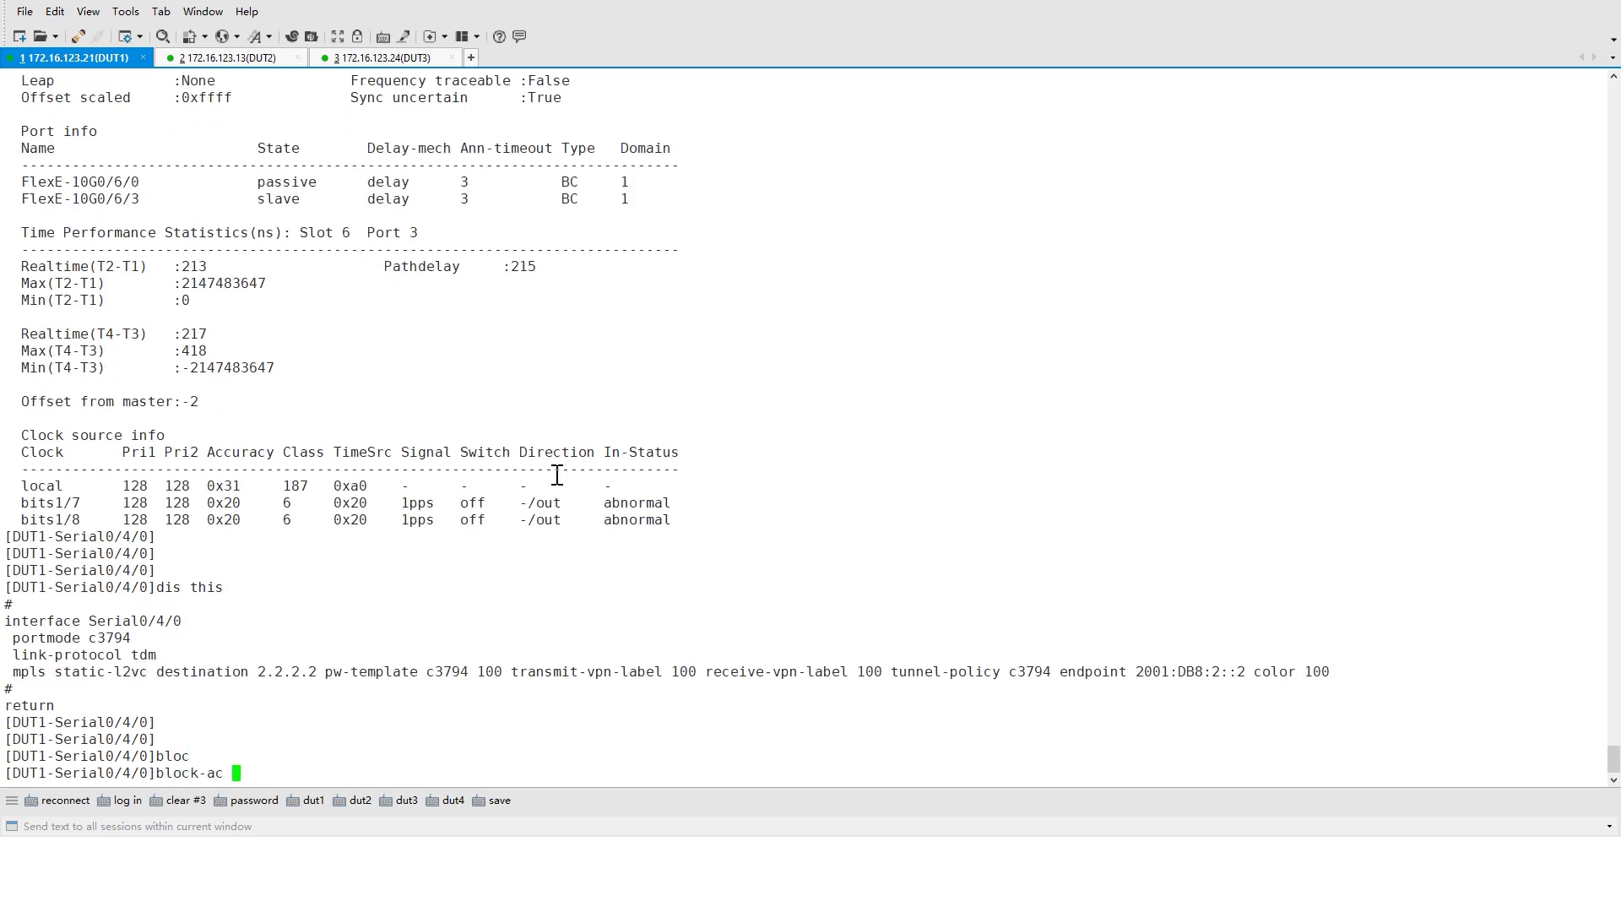
text(ac)
key(Tab)
text(o)
key(Tab)
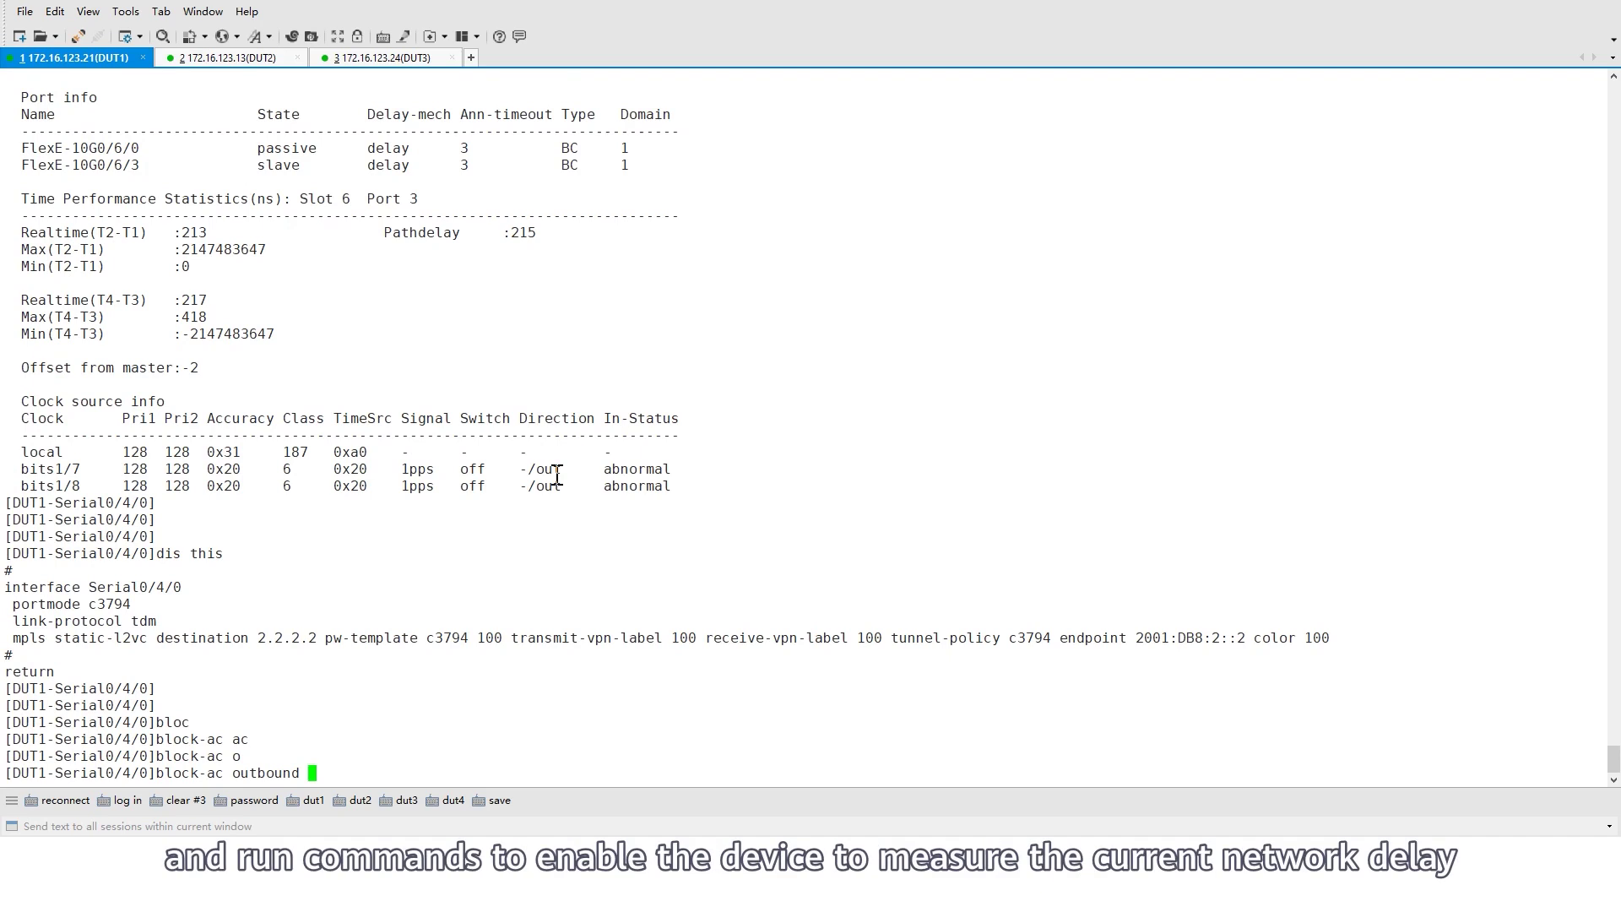
key(Return)
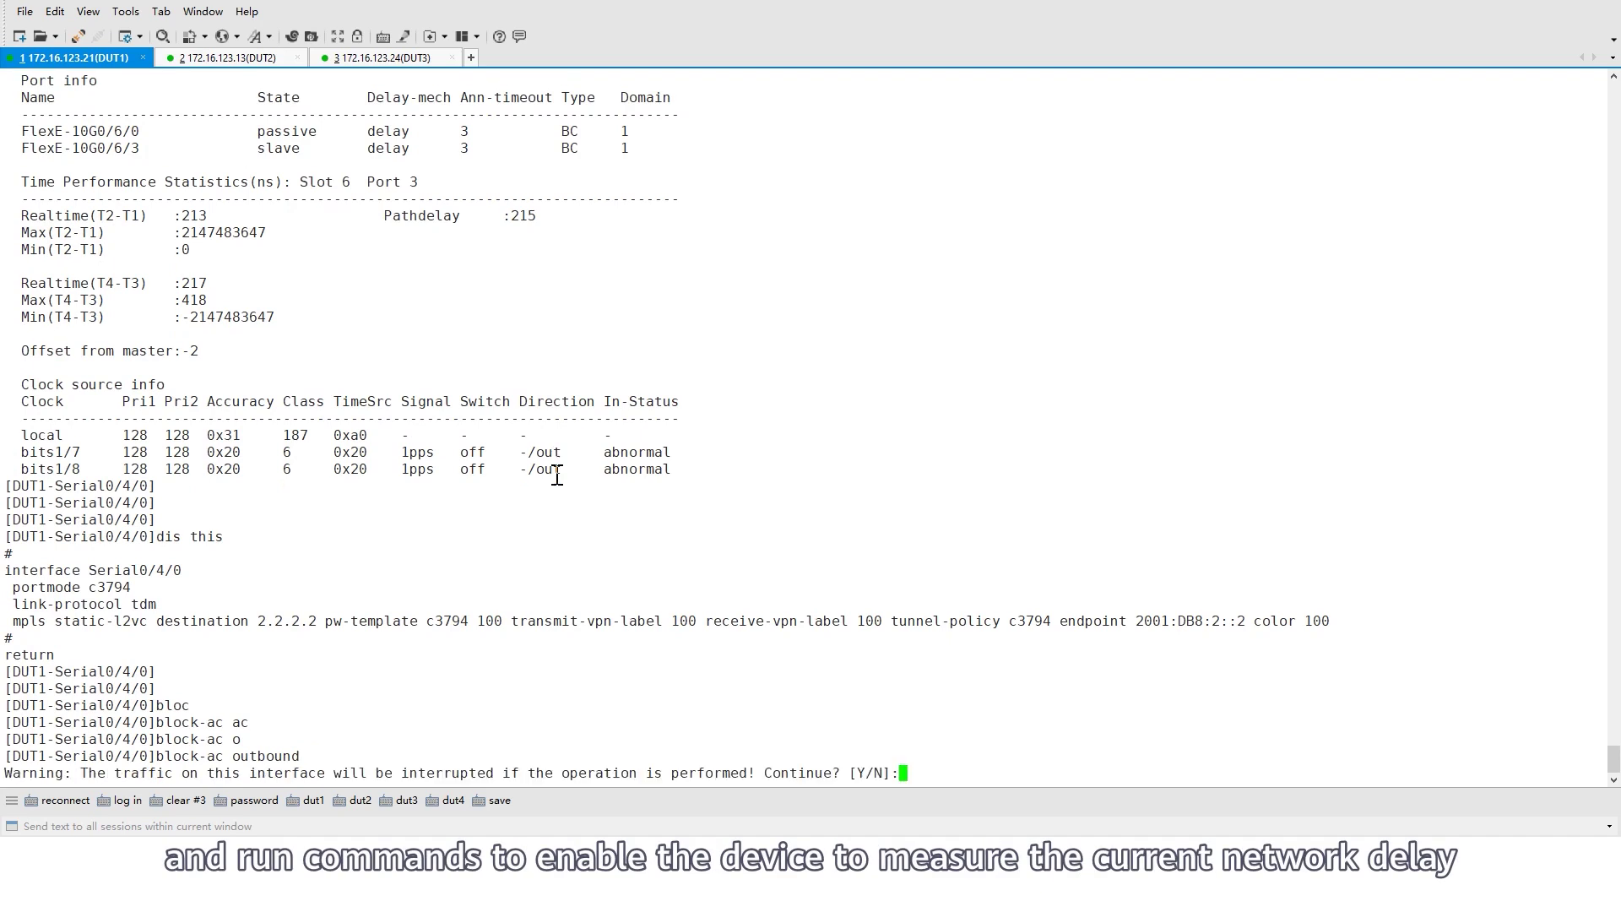
text(y)
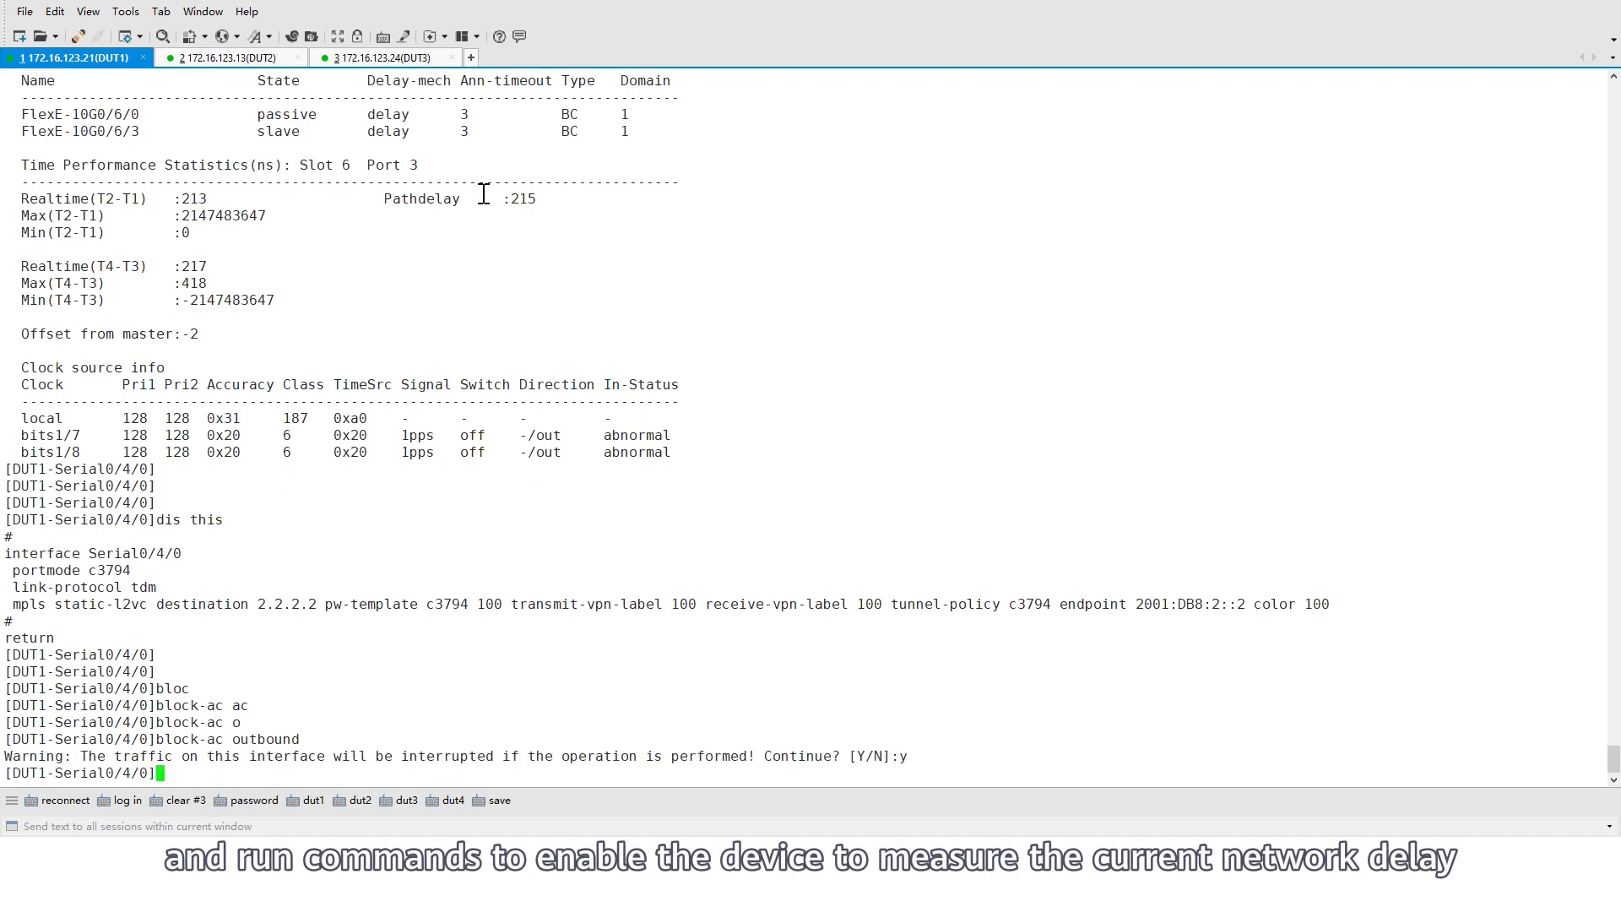
Step: Switch to the DUT2 session and enter the view of interface Serial 0/8/0
click(266, 59)
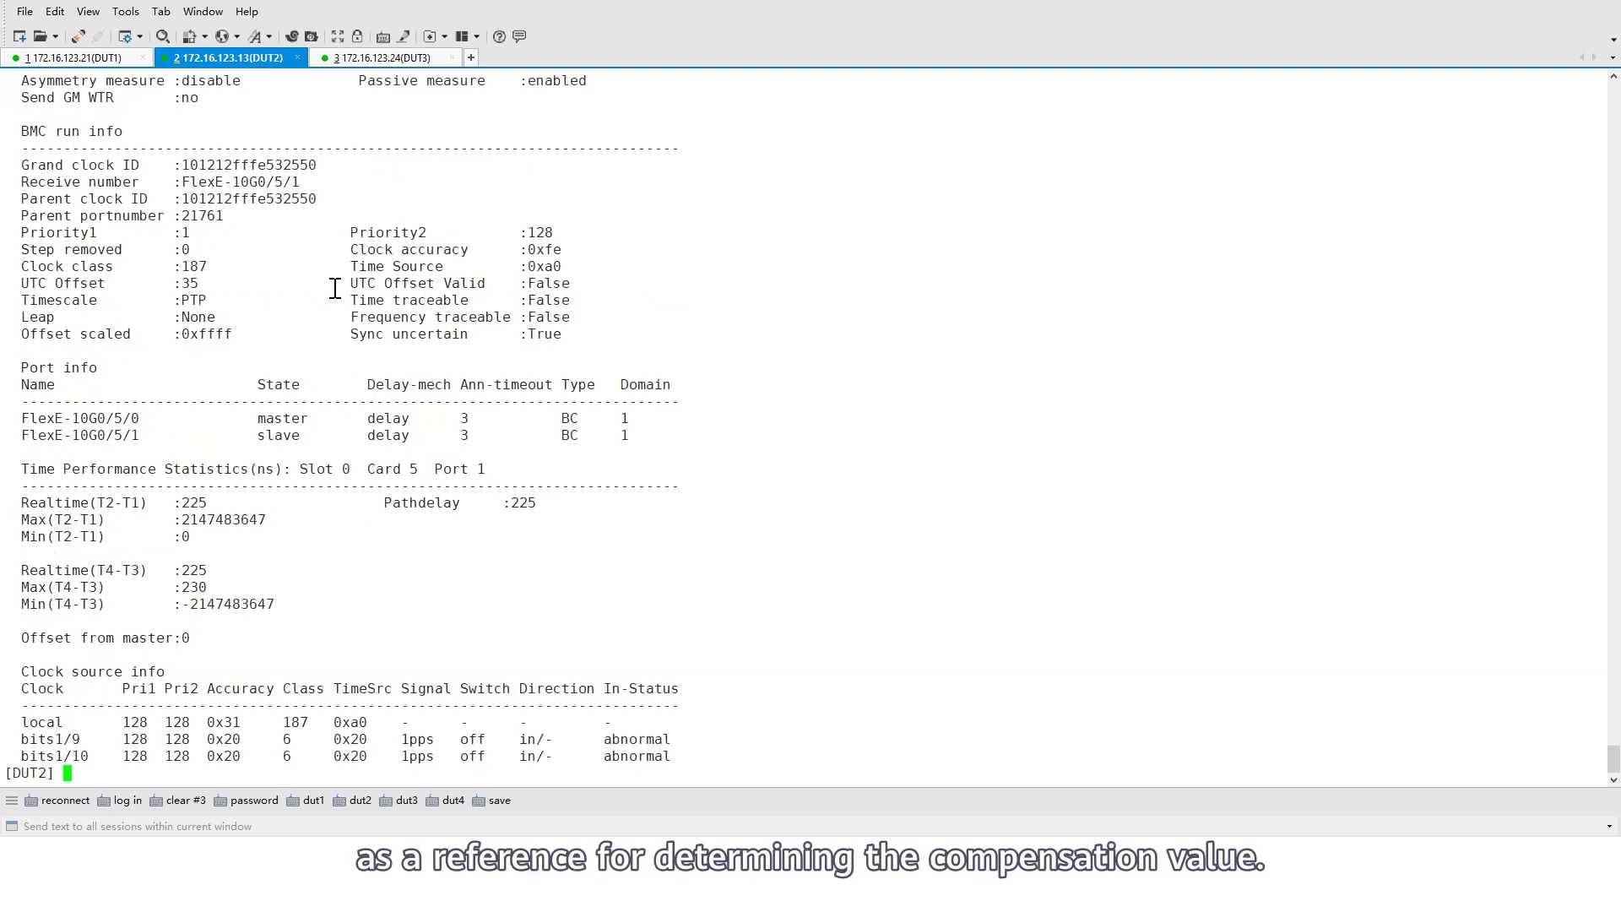
key(Return)
key(Return)
text(inter)
key(Tab)
text(seri)
key(Tab)
text(0/)
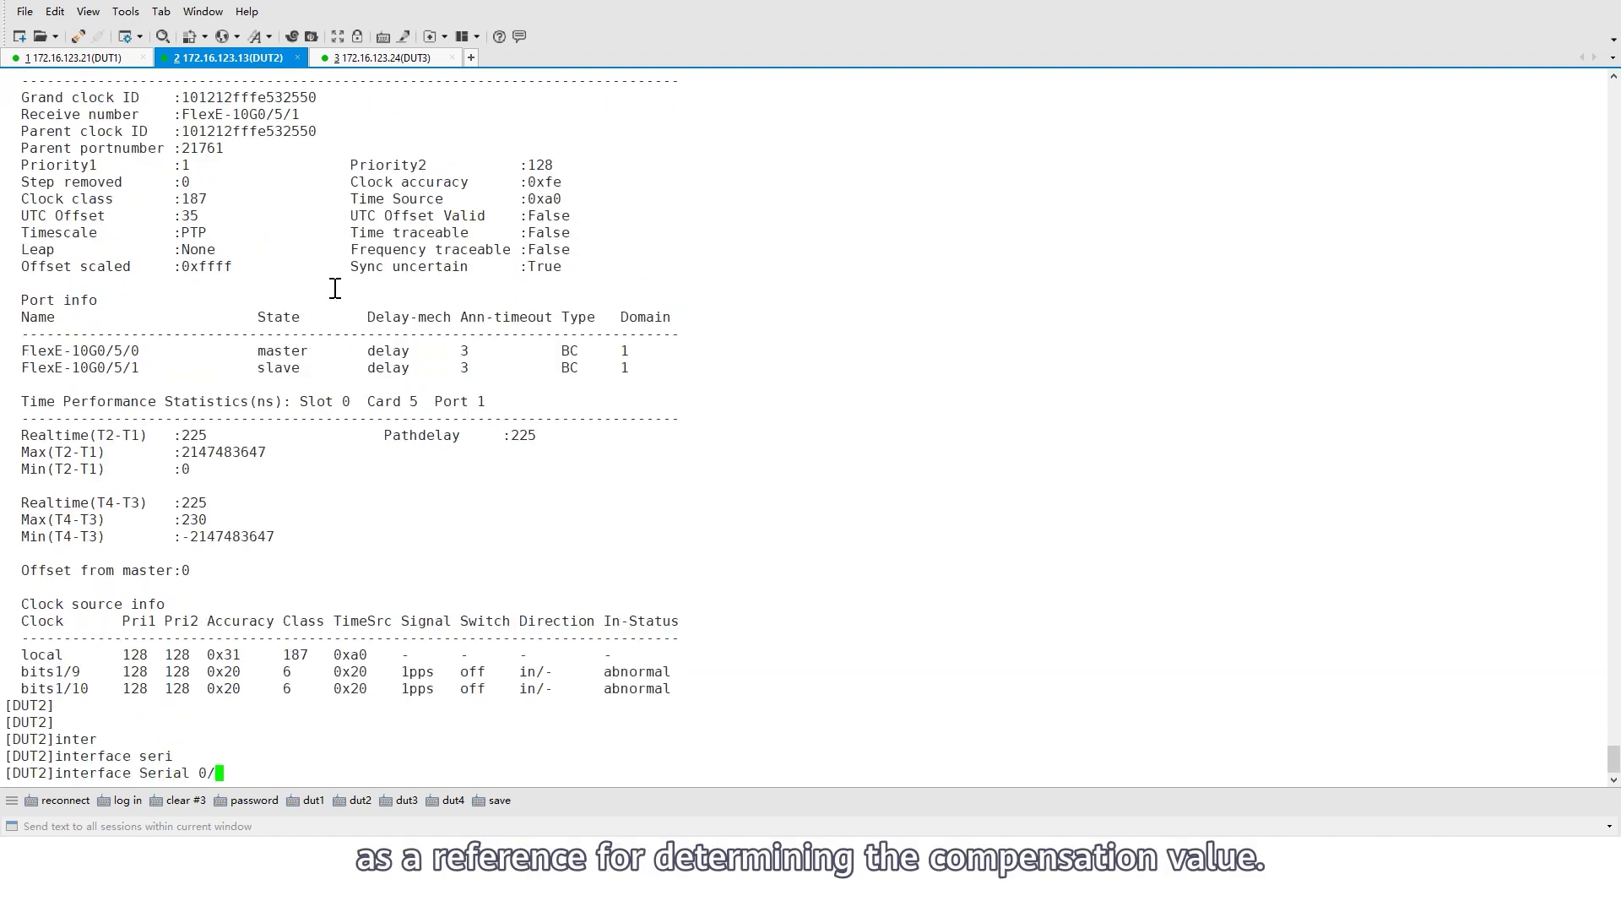
text(8/0)
key(Return)
Step: Run block-ac outbound on DUT2's Serial0/8/0 interface and confirm the traffic interruption
text(bloc)
key(Tab)
text(o)
key(Tab)
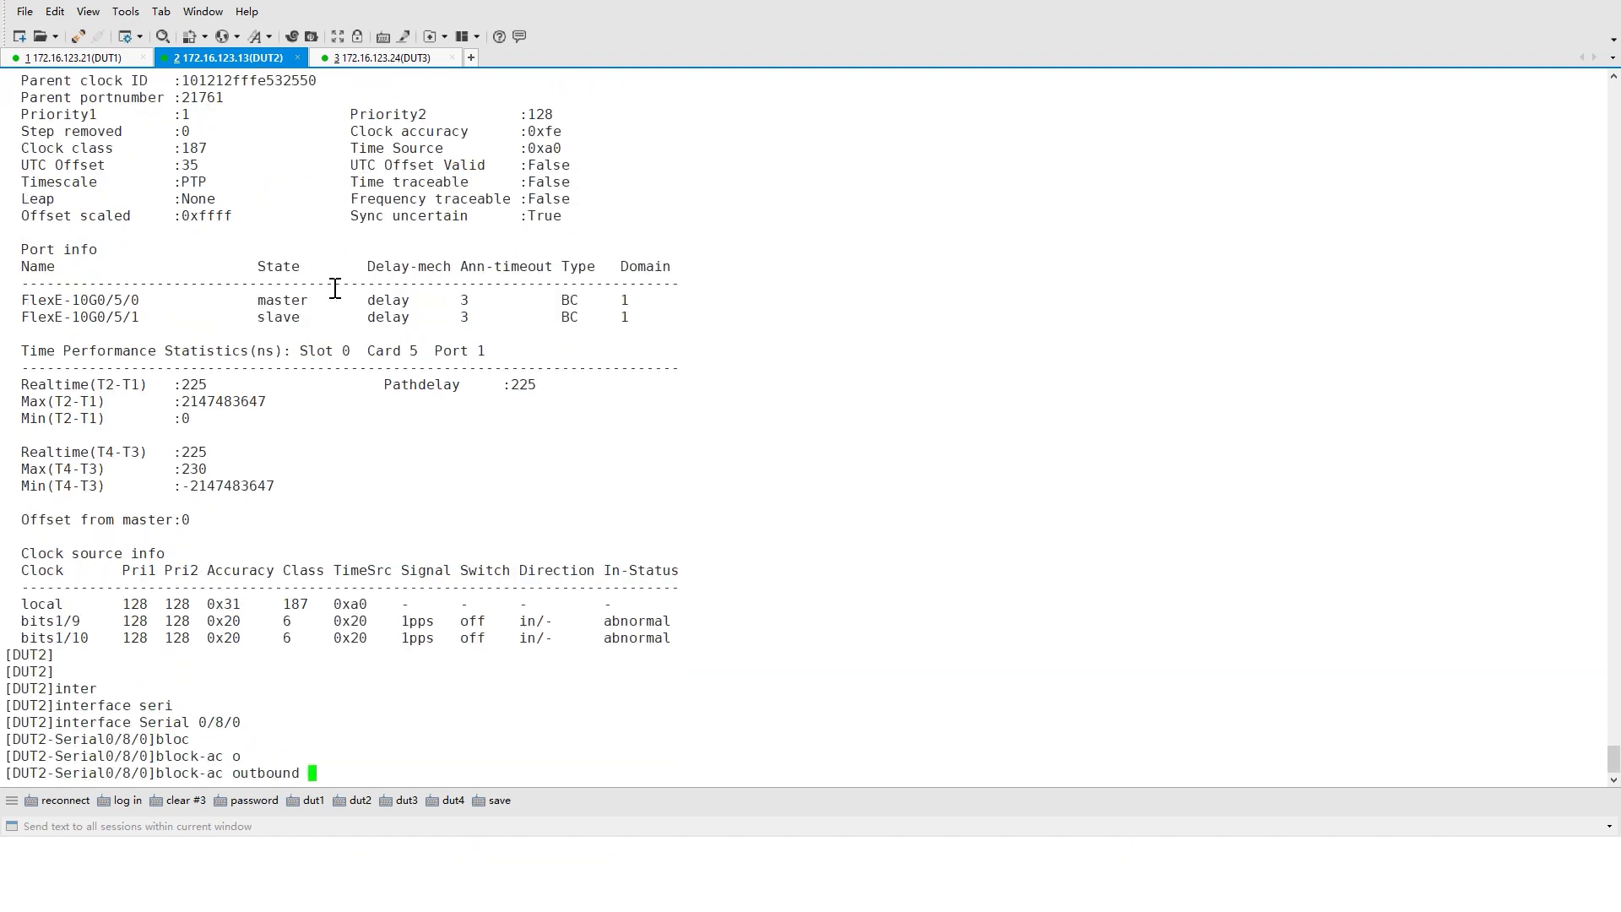
key(Return)
text(y)
key(Return)
Step: Display the current configuration of DUT2's Serial0/8/0 to check the outbound AC block
text(dis)
key(Tab)
text(this)
key(Return)
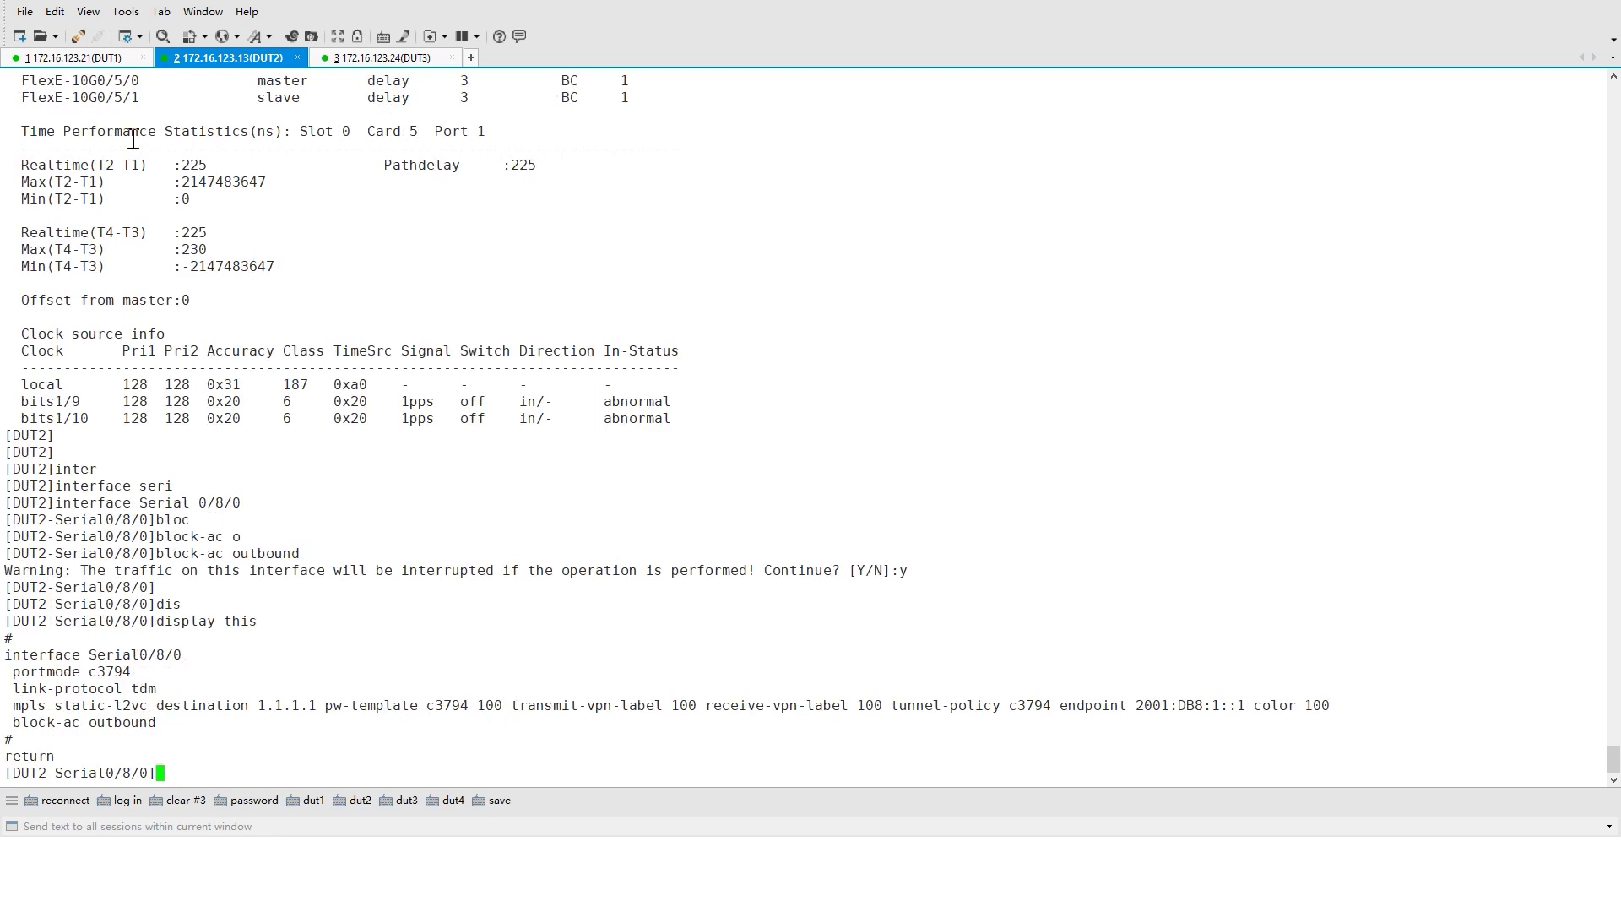
Step: Return to DUT1 and display the current configuration of Serial0/4/0 to check its outbound AC block
click(93, 58)
text(disp)
key(Tab)
text(this)
key(Return)
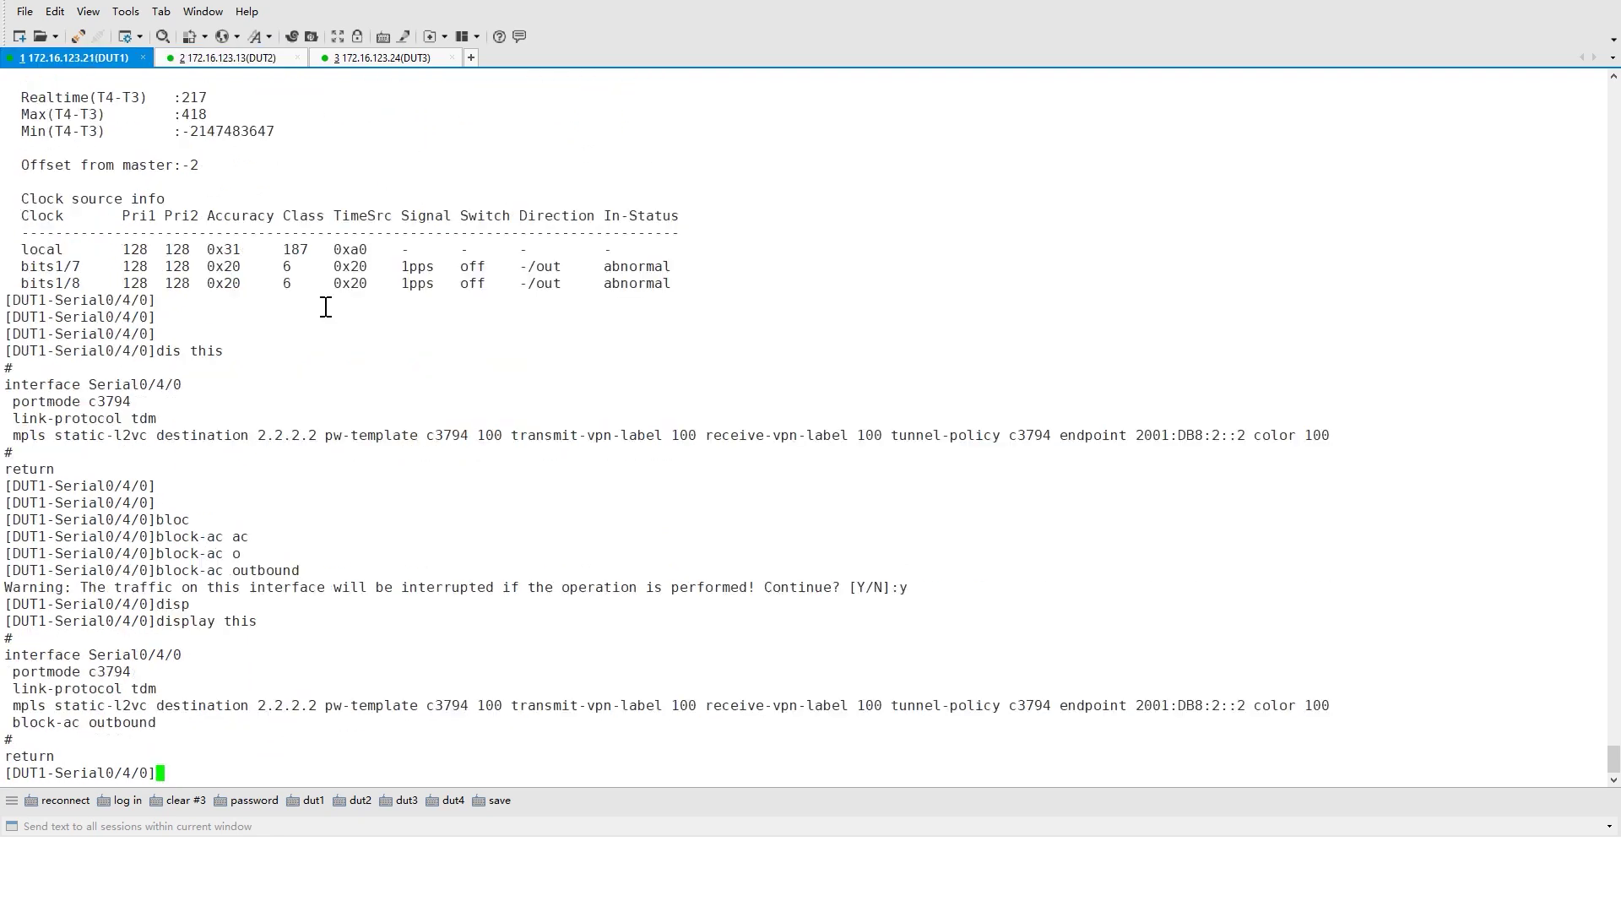
Step: Check the time-delay command options and run time-delay measurement start on DUT1's Serial0/4/0
key(Return)
key(Return)
text(tim)
key(Tab)
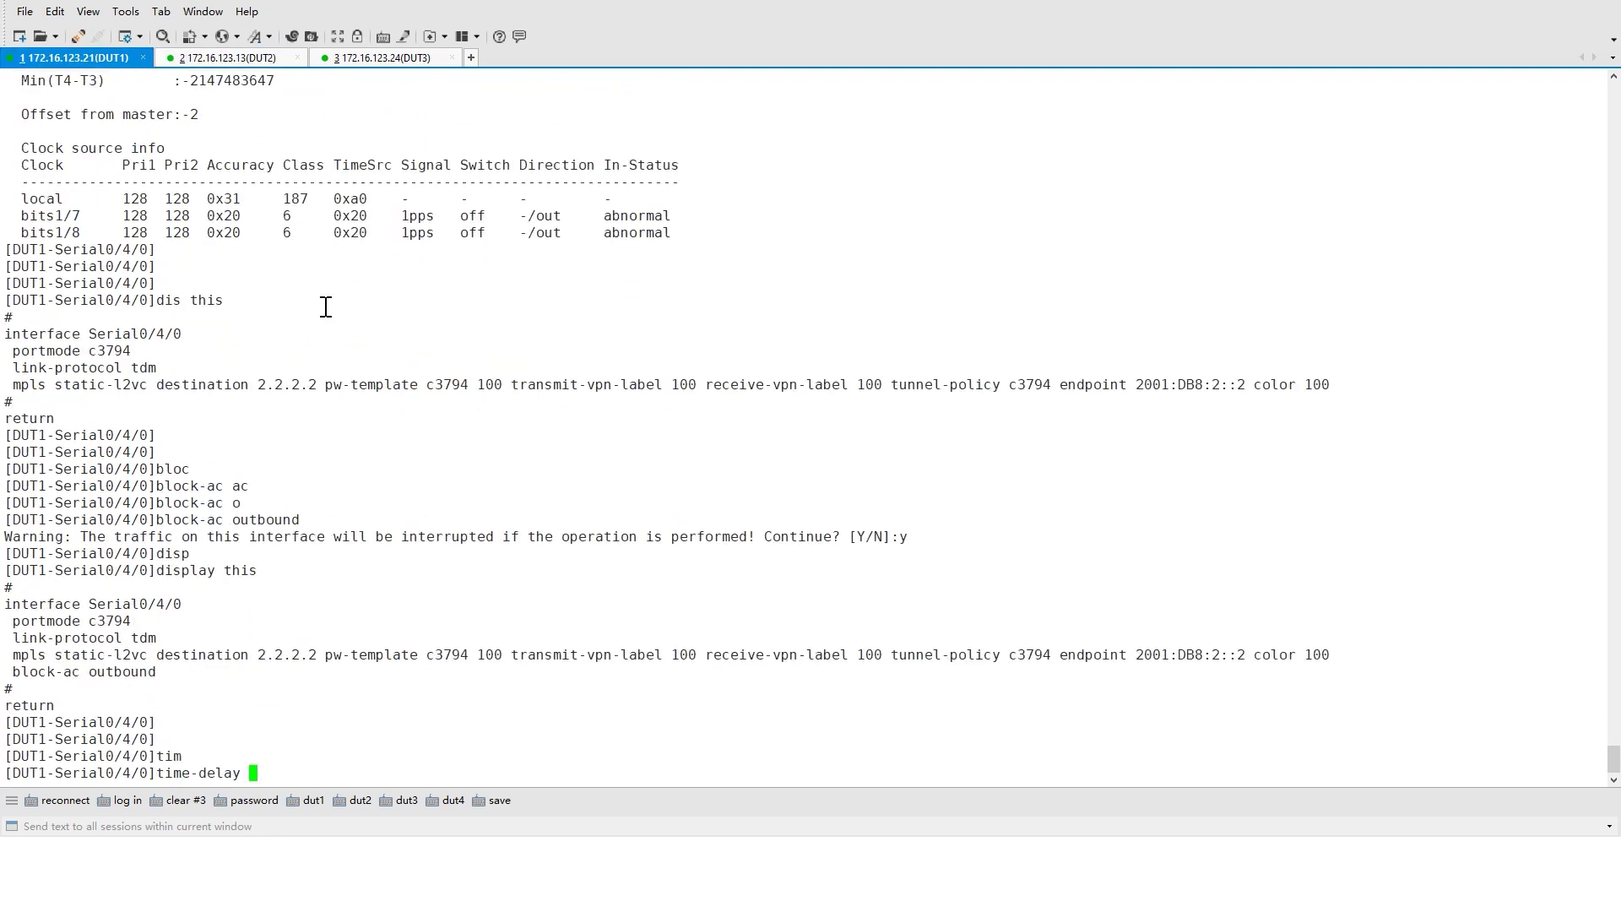
text(co)
key(Tab)
key(BackSpace)
key(BackSpace)
text(?me)
key(Tab)
text(?st)
key(Tab)
key(Return)
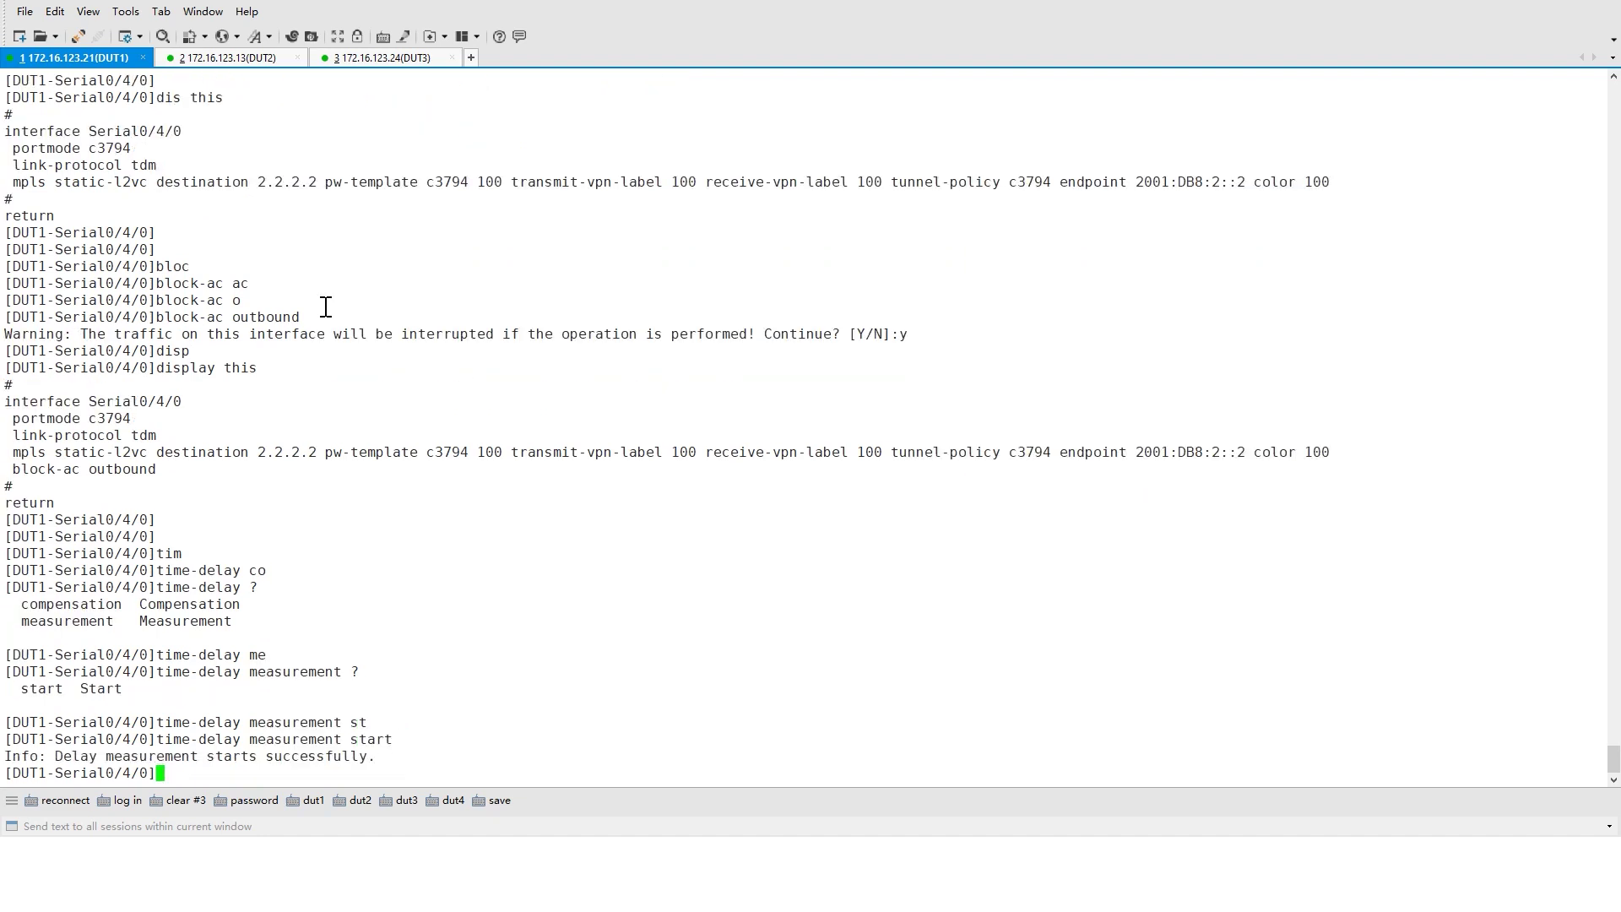
key(Return)
Step: Switch to DUT2 and run time-delay measurement start on Serial0/8/0
click(230, 61)
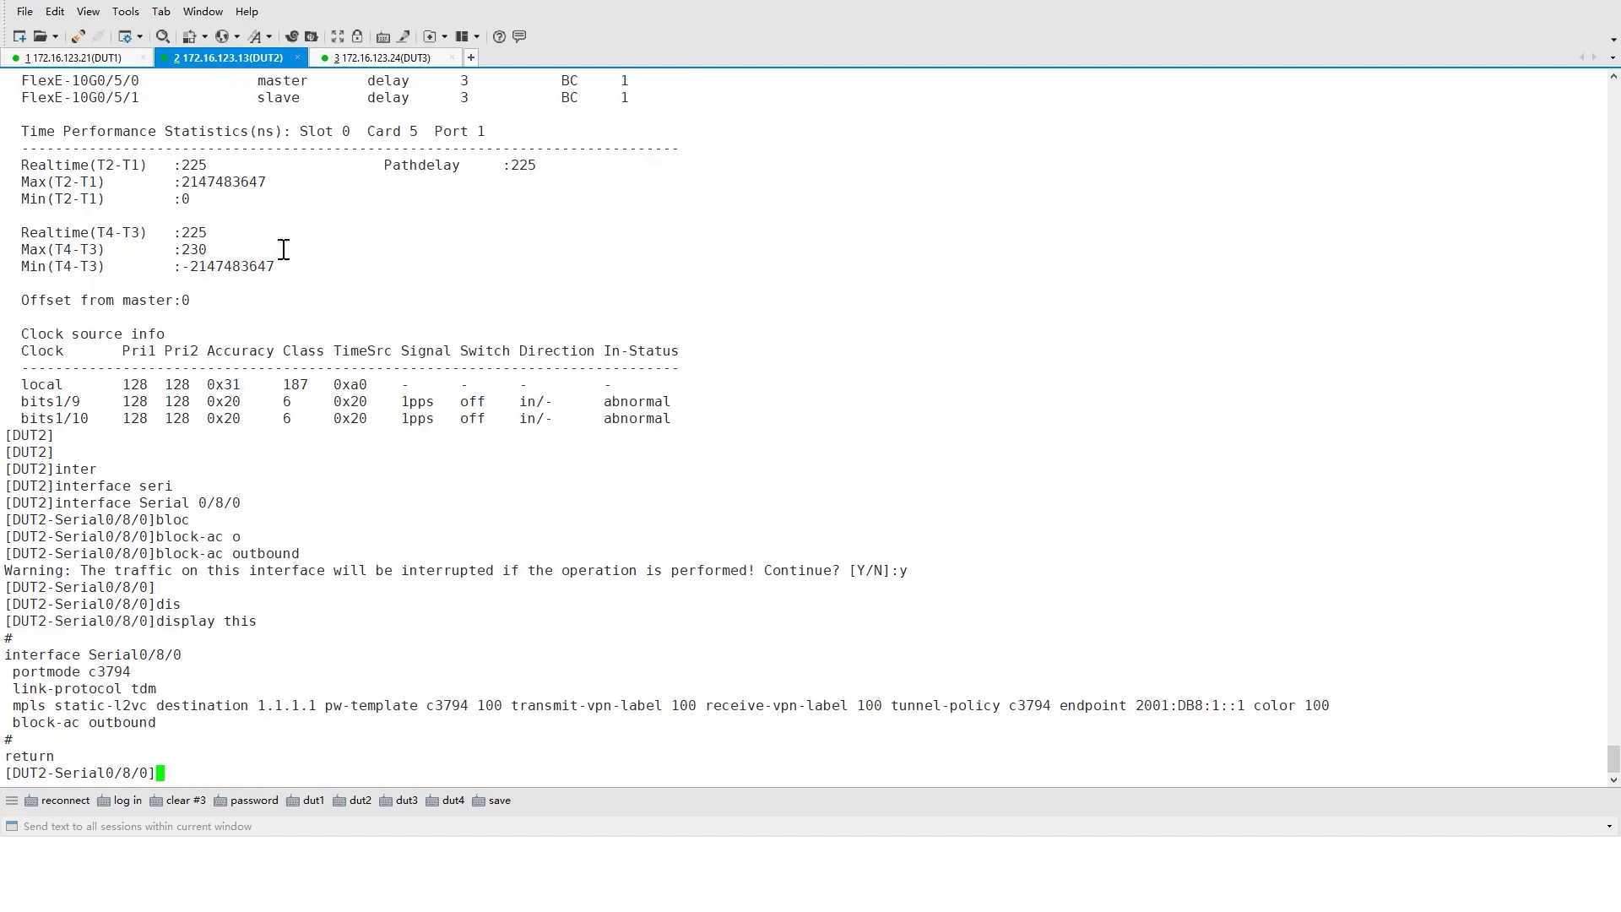
text(time-de)
key(Tab)
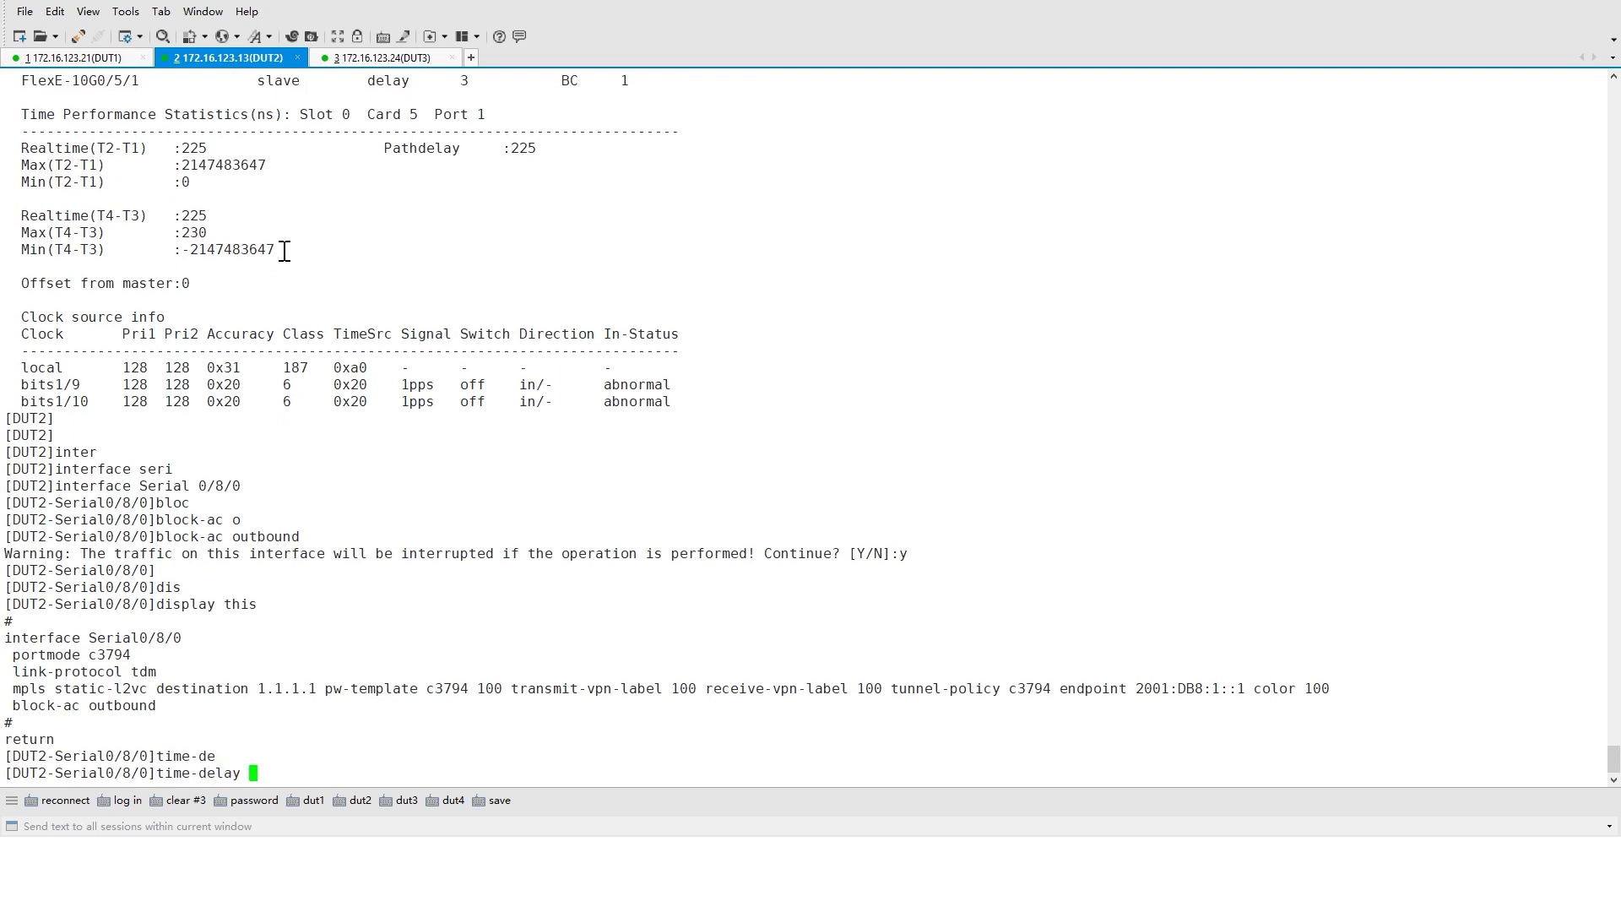
text(me)
key(Tab)
text(sta)
key(Tab)
key(Return)
key(Return)
Step: Run display time-delay measurement result on DUT2 and highlight the main PW delay samples
text(di)
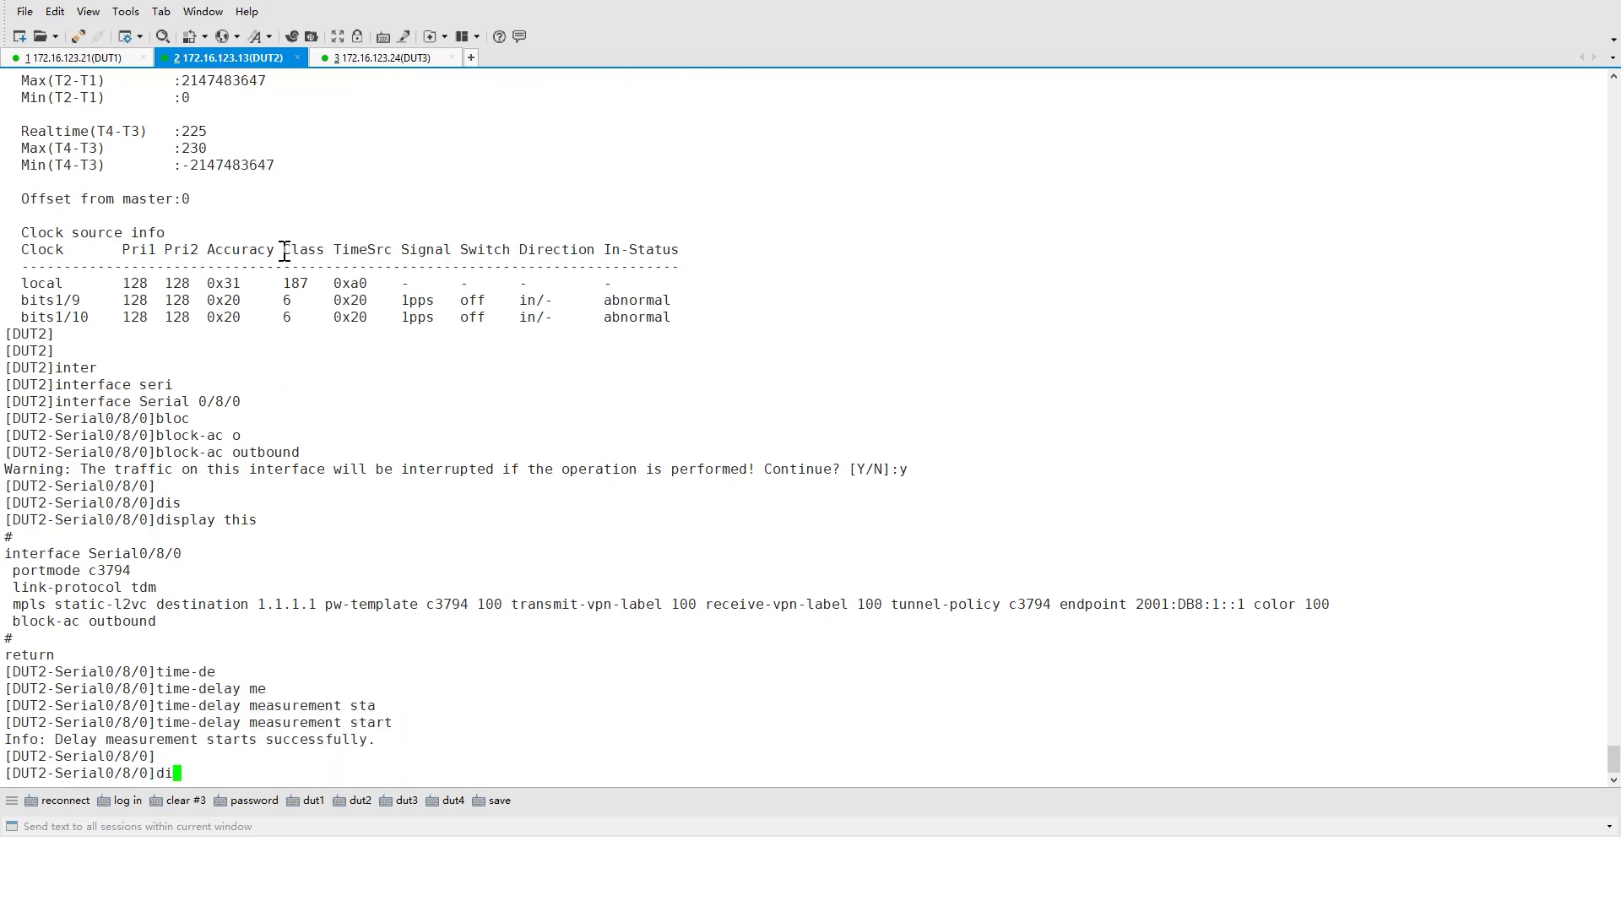
text(sp)
key(Tab)
text(im)
key(Tab)
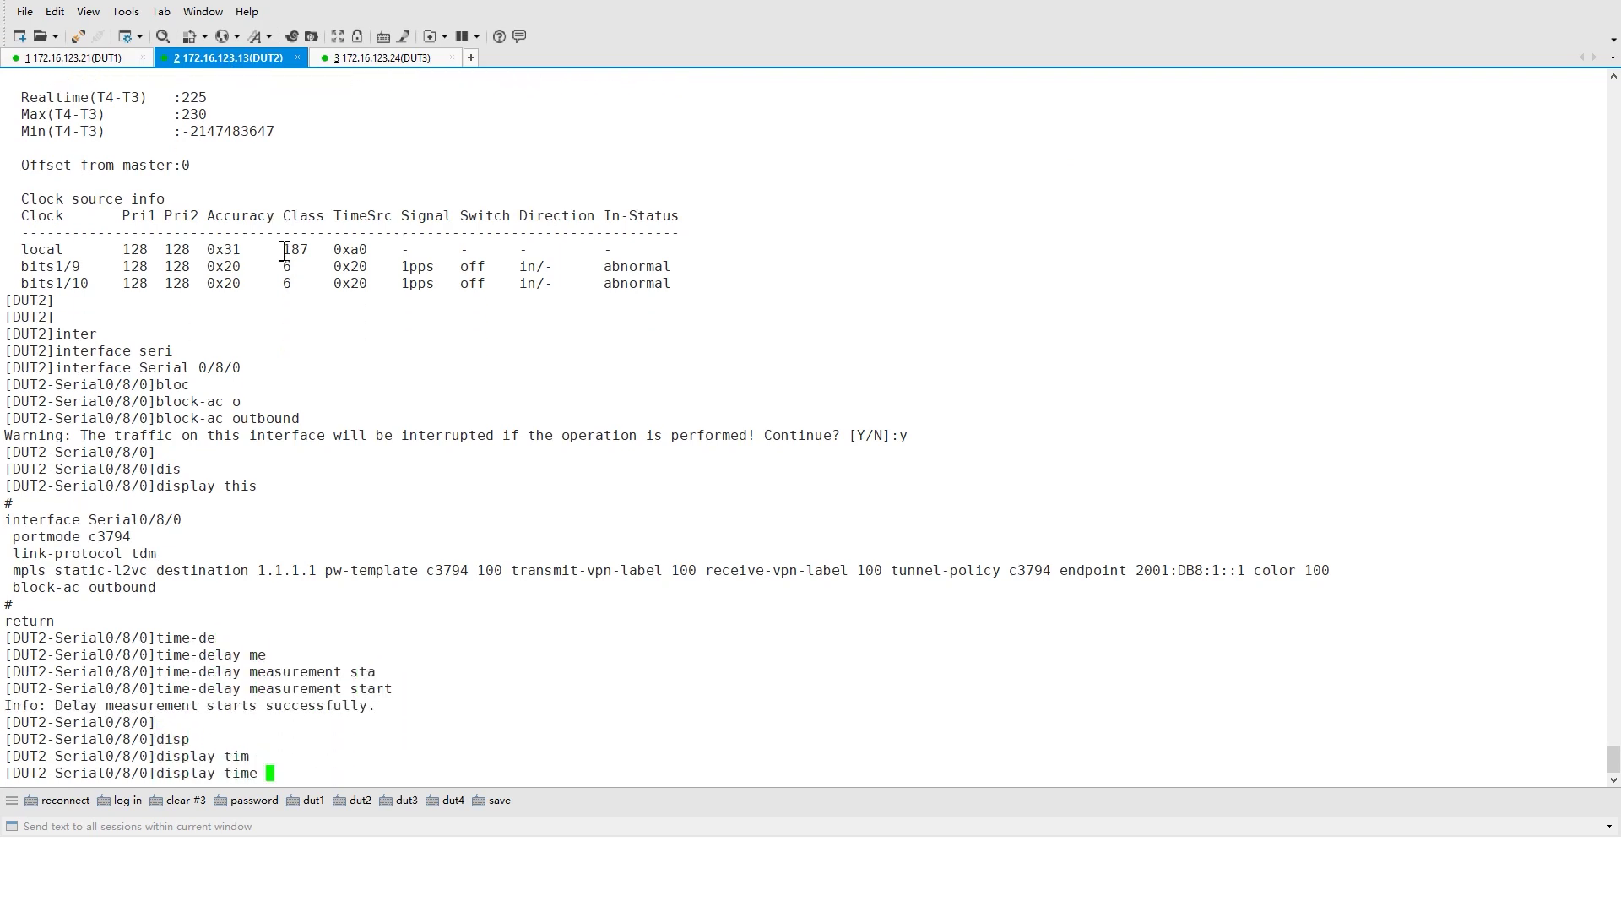
text(de)
key(Tab)
text(me)
key(Tab)
text(re)
key(Tab)
key(Return)
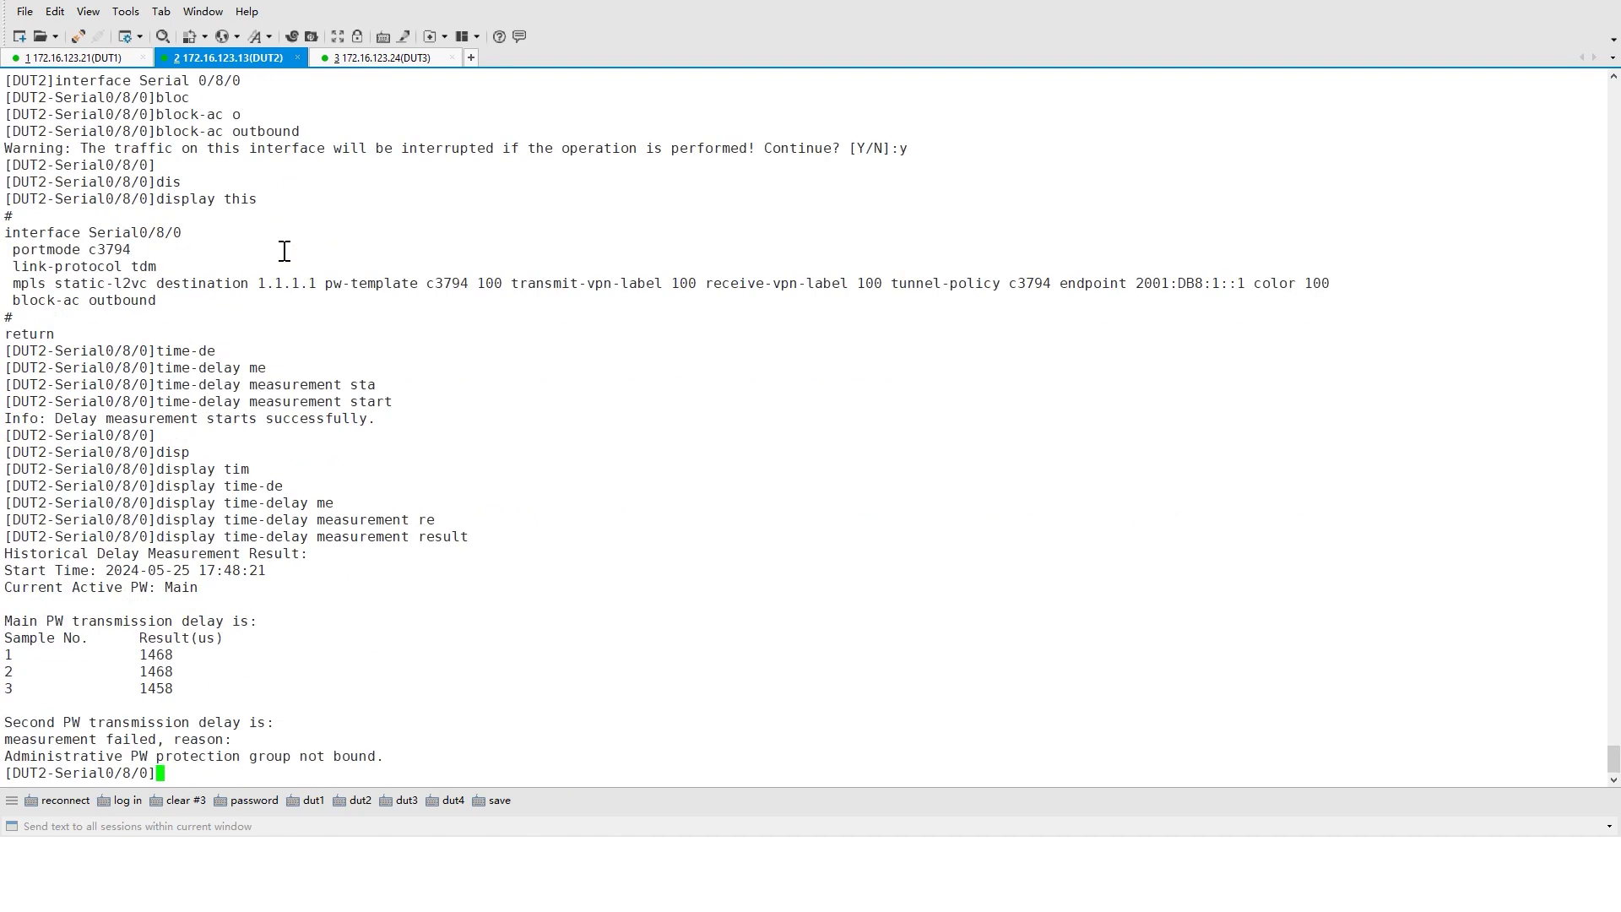
drag(173, 657, 128, 694)
click(221, 635)
Step: Return to DUT1 and run display time-delay measurement result to read the main PW transmission delay
click(93, 59)
text(disp)
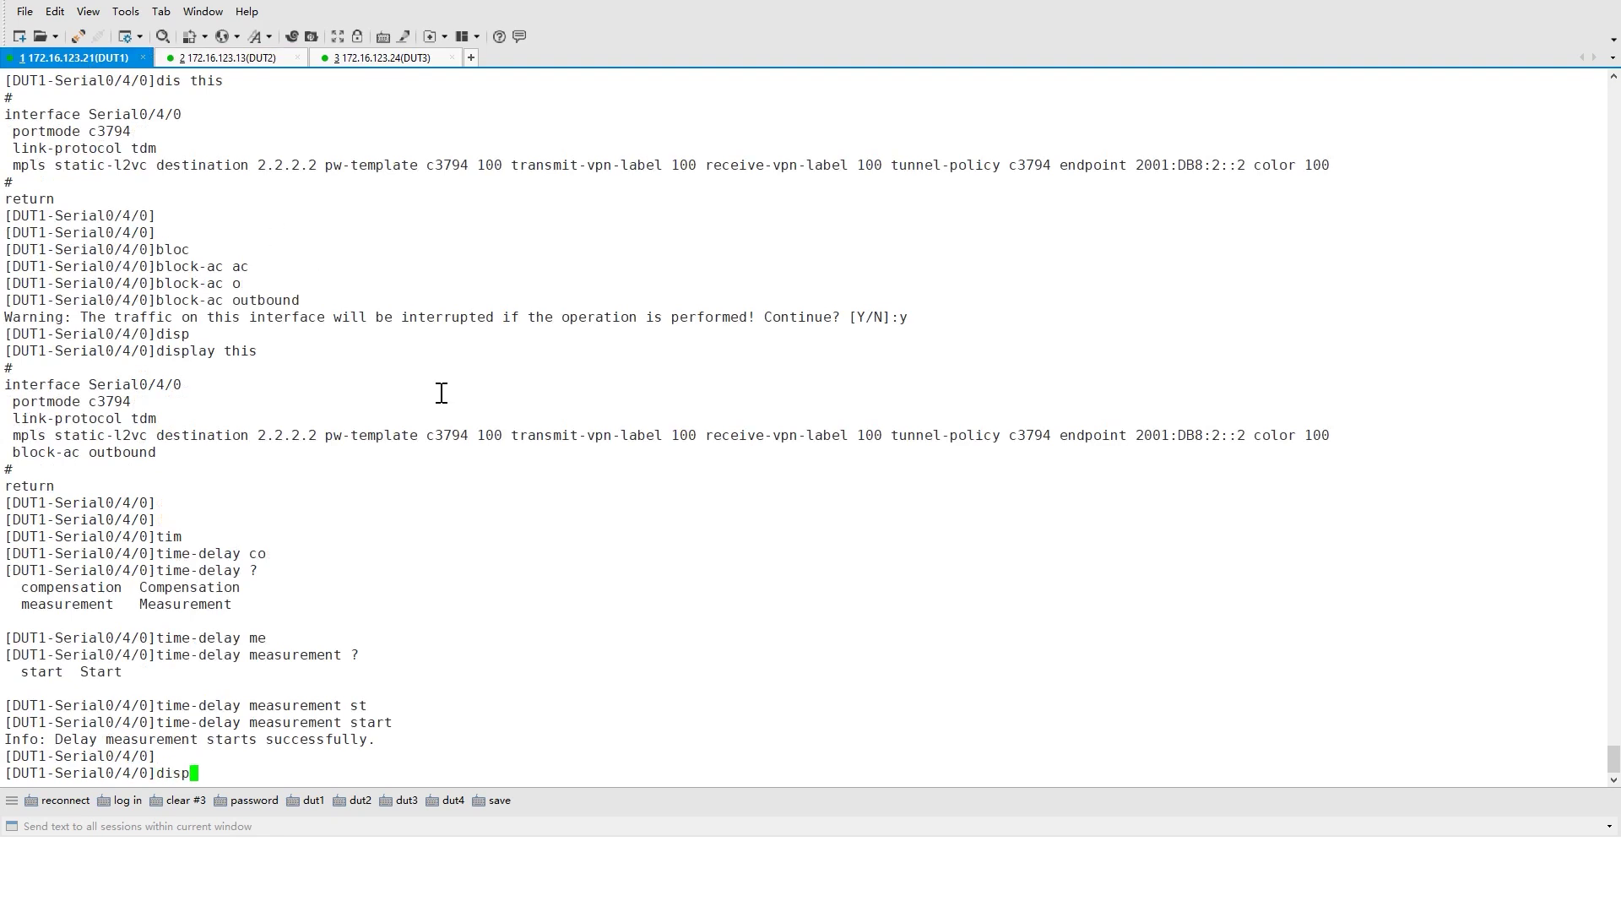
key(Tab)
text(tim)
key(Tab)
text(de)
key(Tab)
text(m)
key(Tab)
key(BackSpace)
text(me)
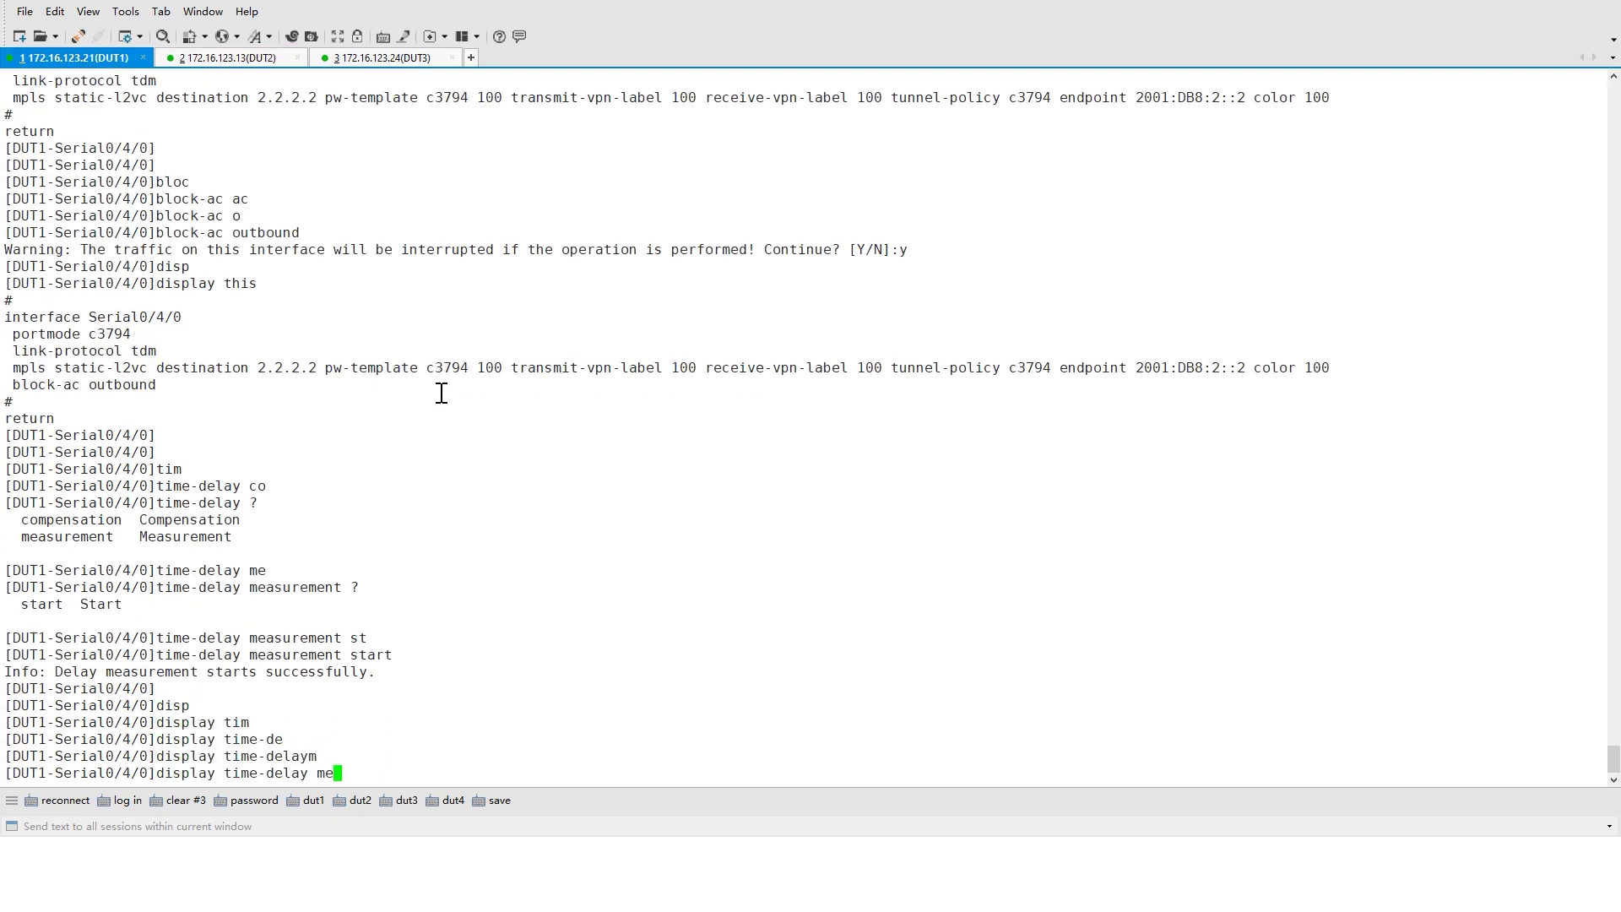
key(Tab)
text(re)
key(Tab)
key(Return)
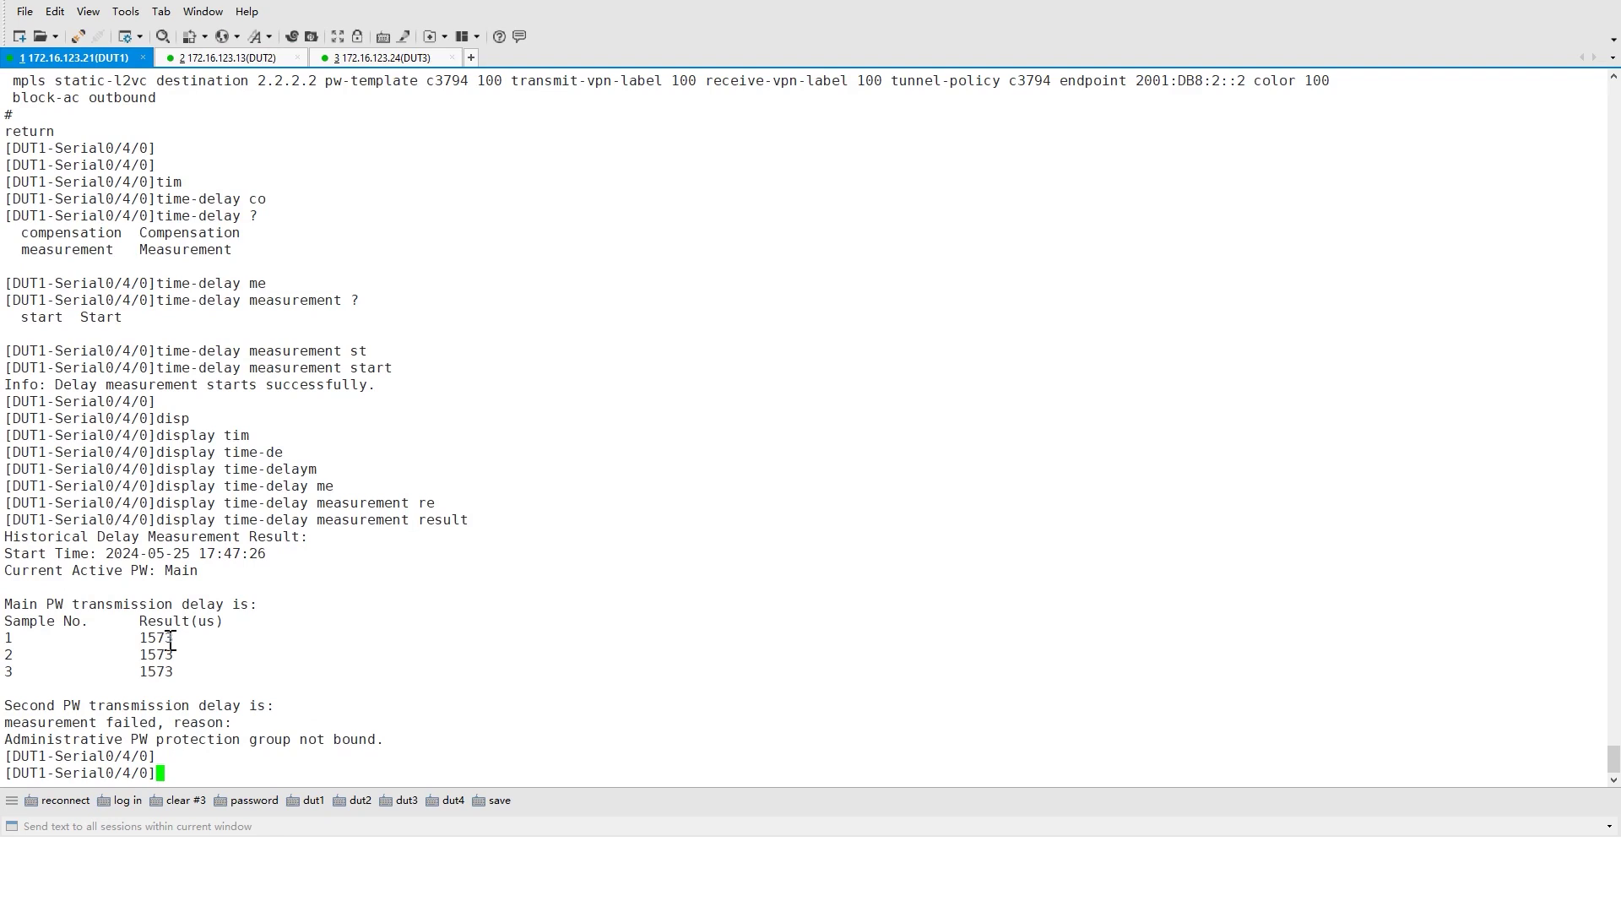
Step: Check the allowed compensation range, set time-delay compensation value 2000 on DUT1's Serial0/4/0 and confirm it
text(time)
key(Tab)
text(c)
key(Tab)
text(va)
key(Tab)
text(?)
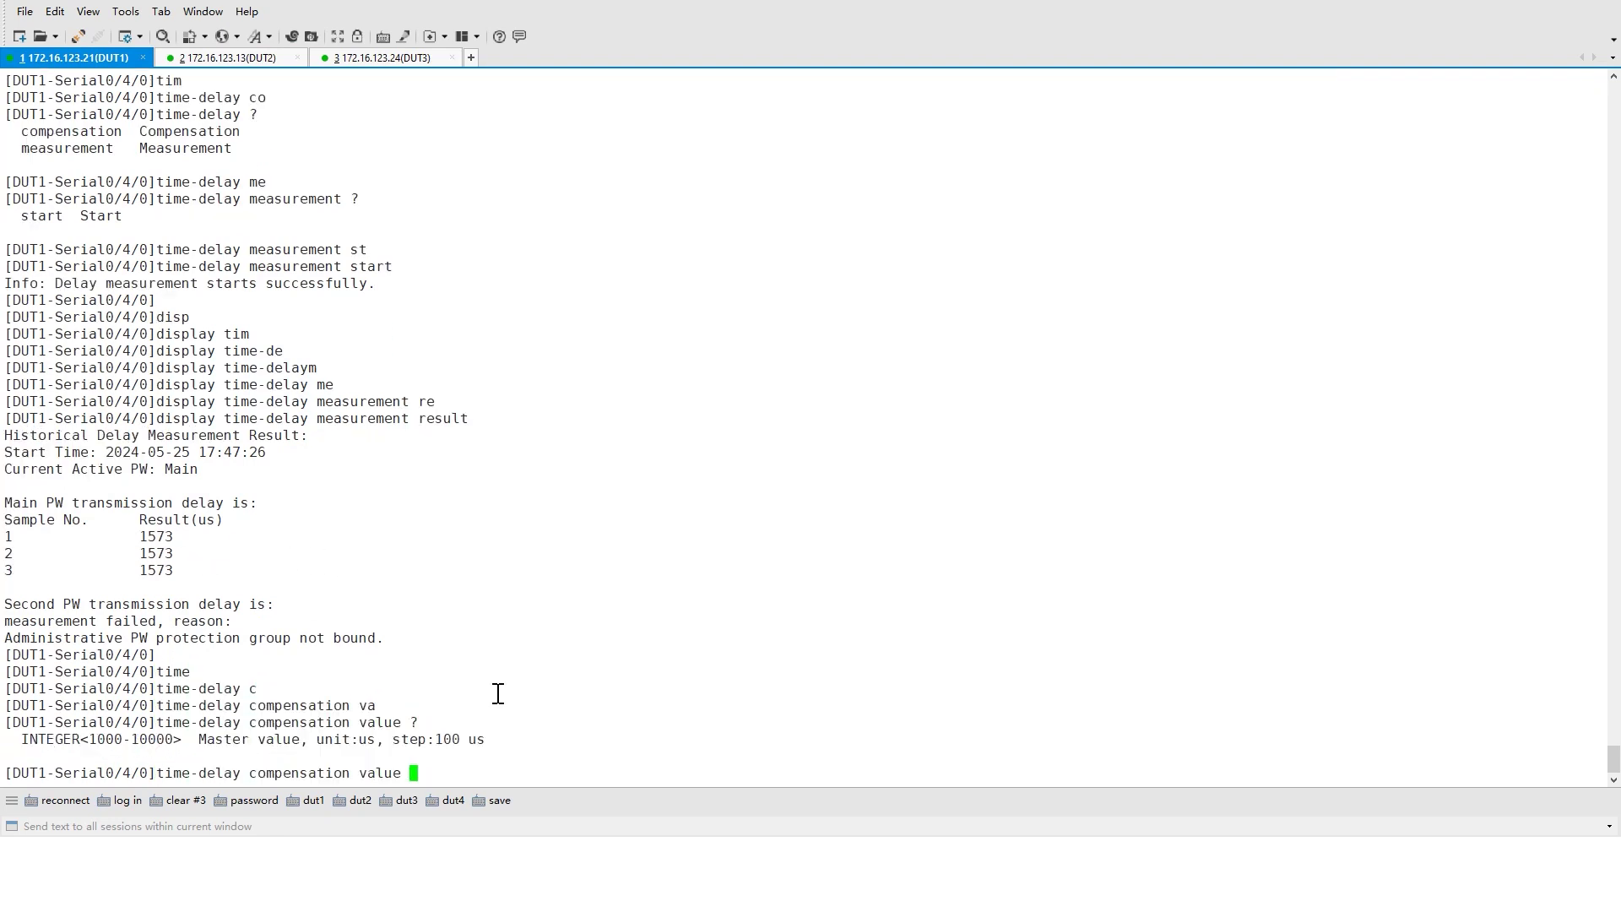
text(2000)
key(Return)
text(y)
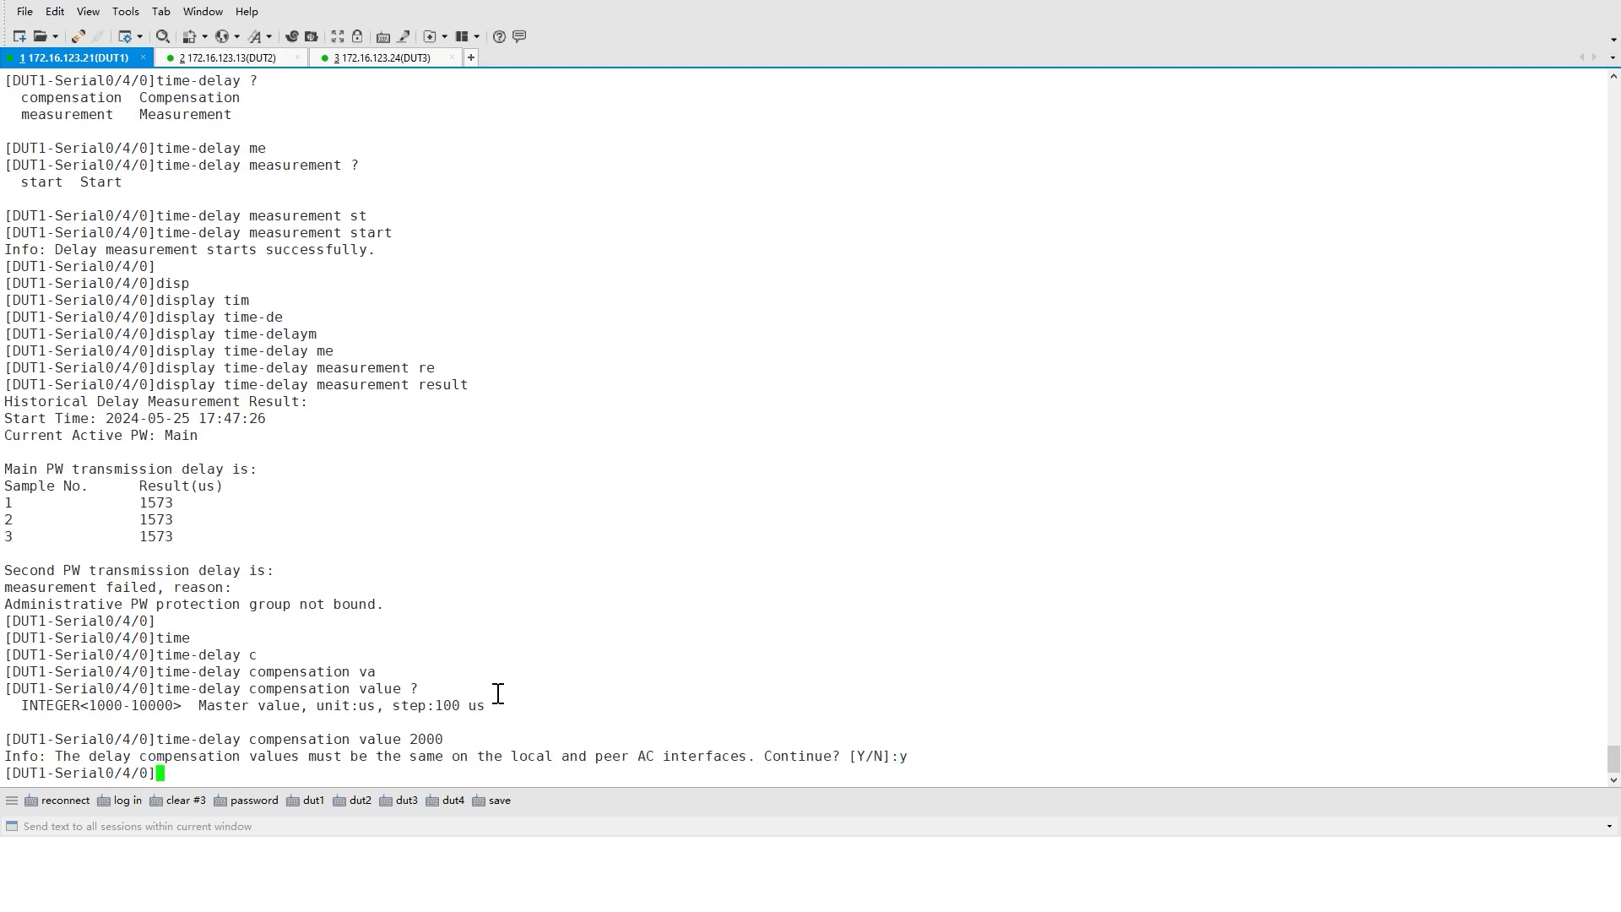
Step: Switch to DUT2 and submit time-delay compensation value 2000 on Serial0/8/0
click(257, 65)
text(time)
key(Tab)
text(me)
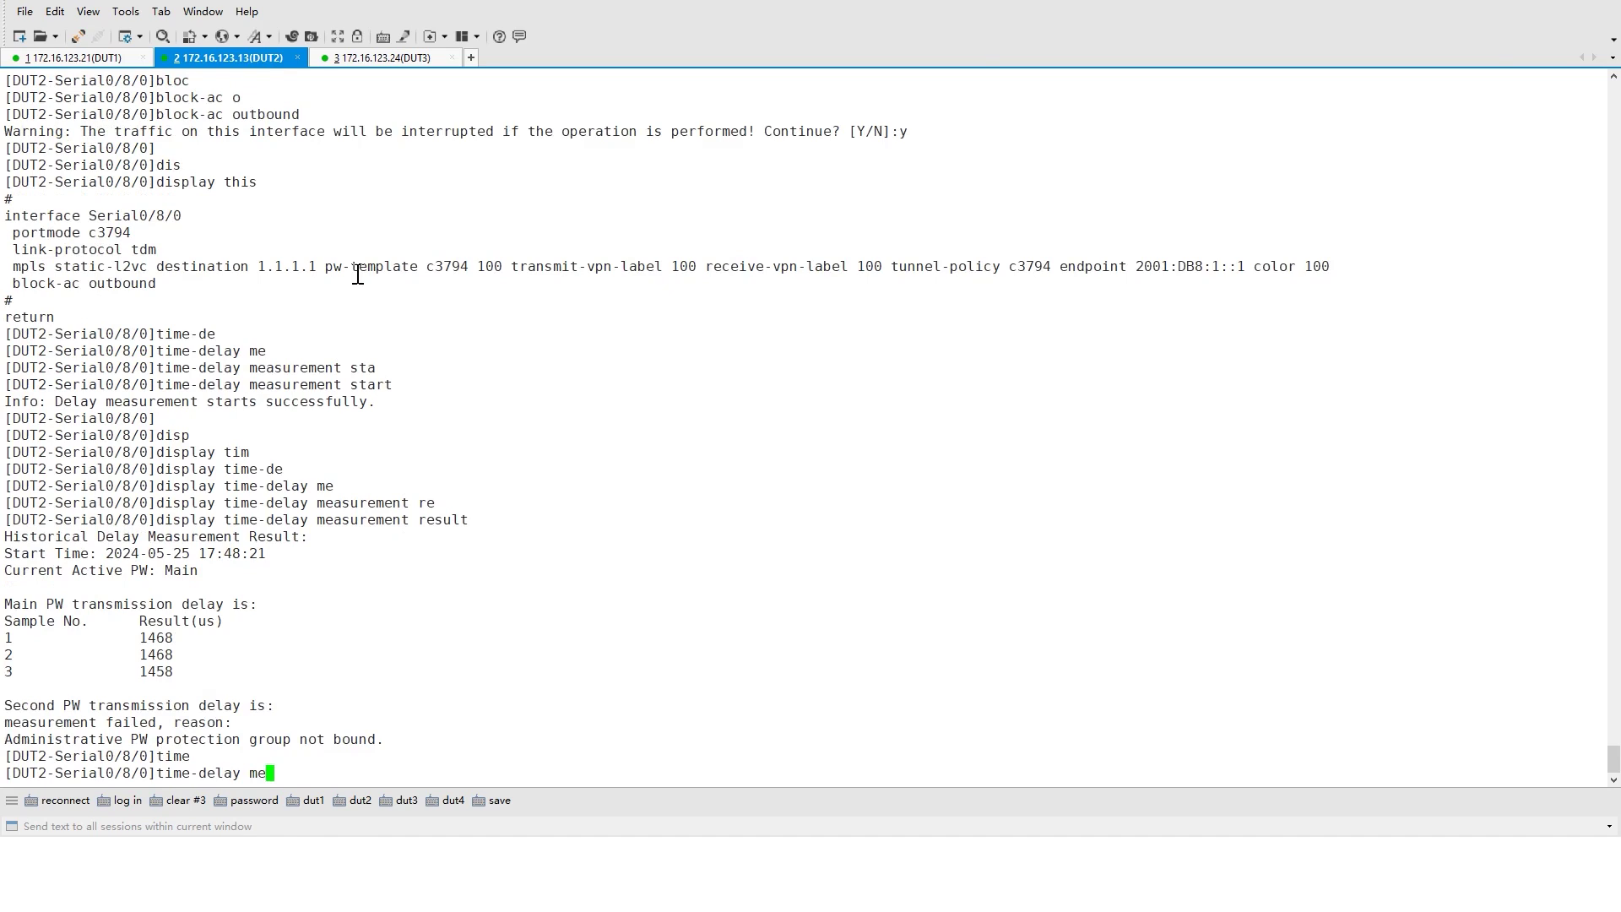
key(Tab)
text(c)
key(Tab)
key(Tab)
text(com)
key(Tab)
text(va)
key(Tab)
text(2000)
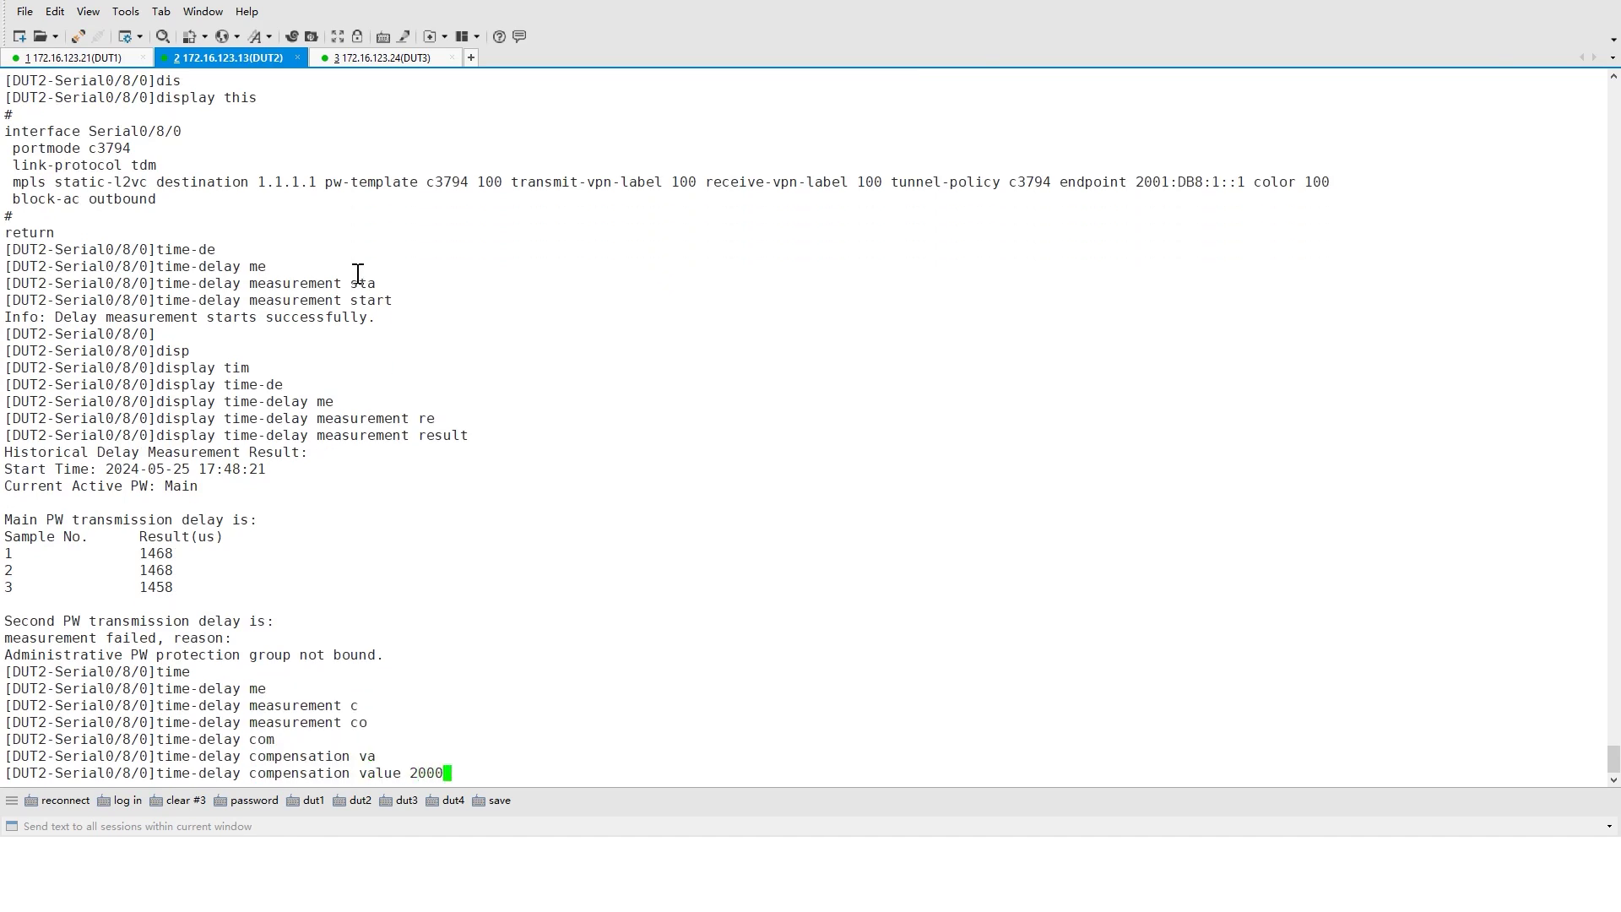
key(Return)
Step: Confirm the compensation value on DUT2 and display the current configuration of Serial0/8/0
text(ydis)
key(Tab)
text(this)
key(Return)
key(Return)
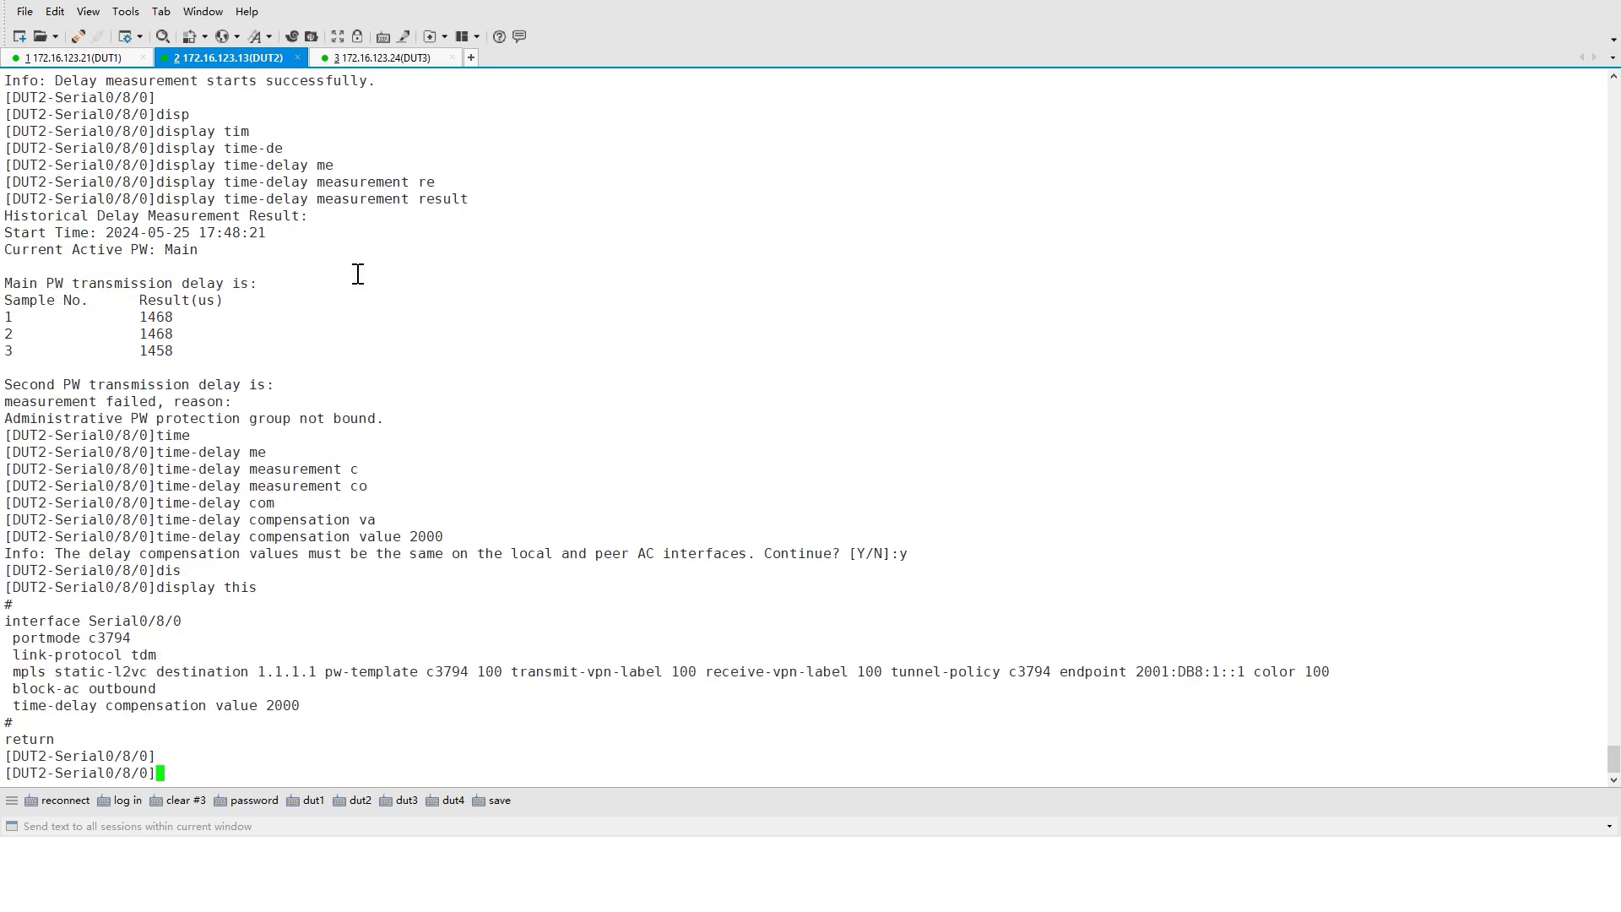
Step: Remove the outbound AC block from DUT2's Serial0/8/0 with undo block-ac outbound
text(undo bl)
key(Tab)
text(o)
key(Tab)
key(Return)
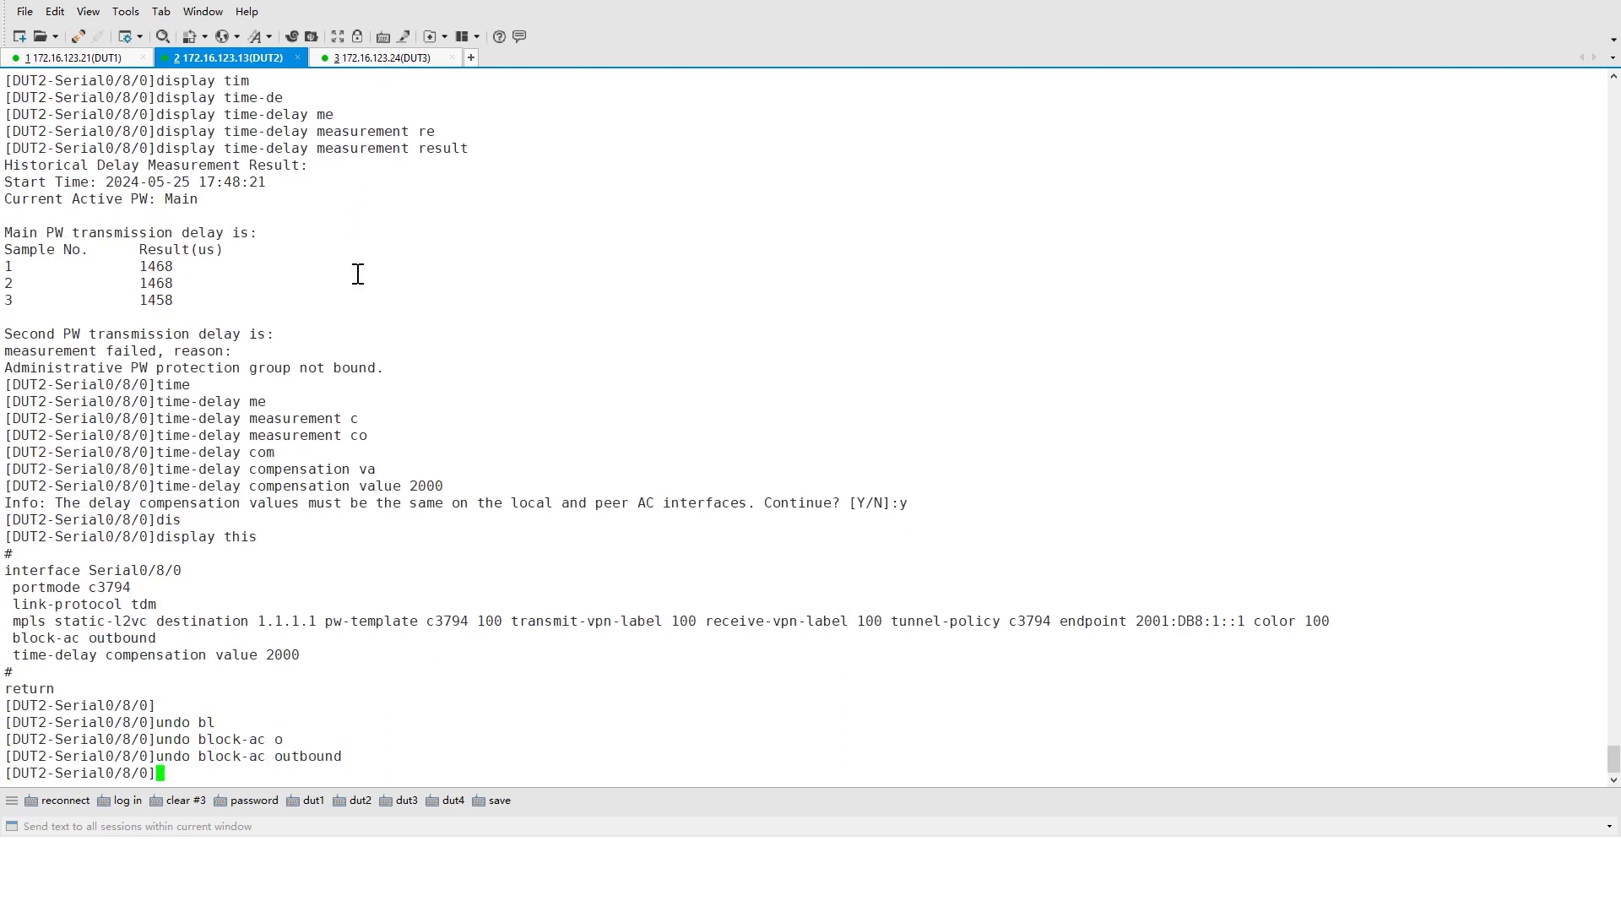
Step: Return to DUT1 and remove the outbound AC block from Serial0/4/0 with undo block-ac outbound
click(71, 58)
text(undo bl)
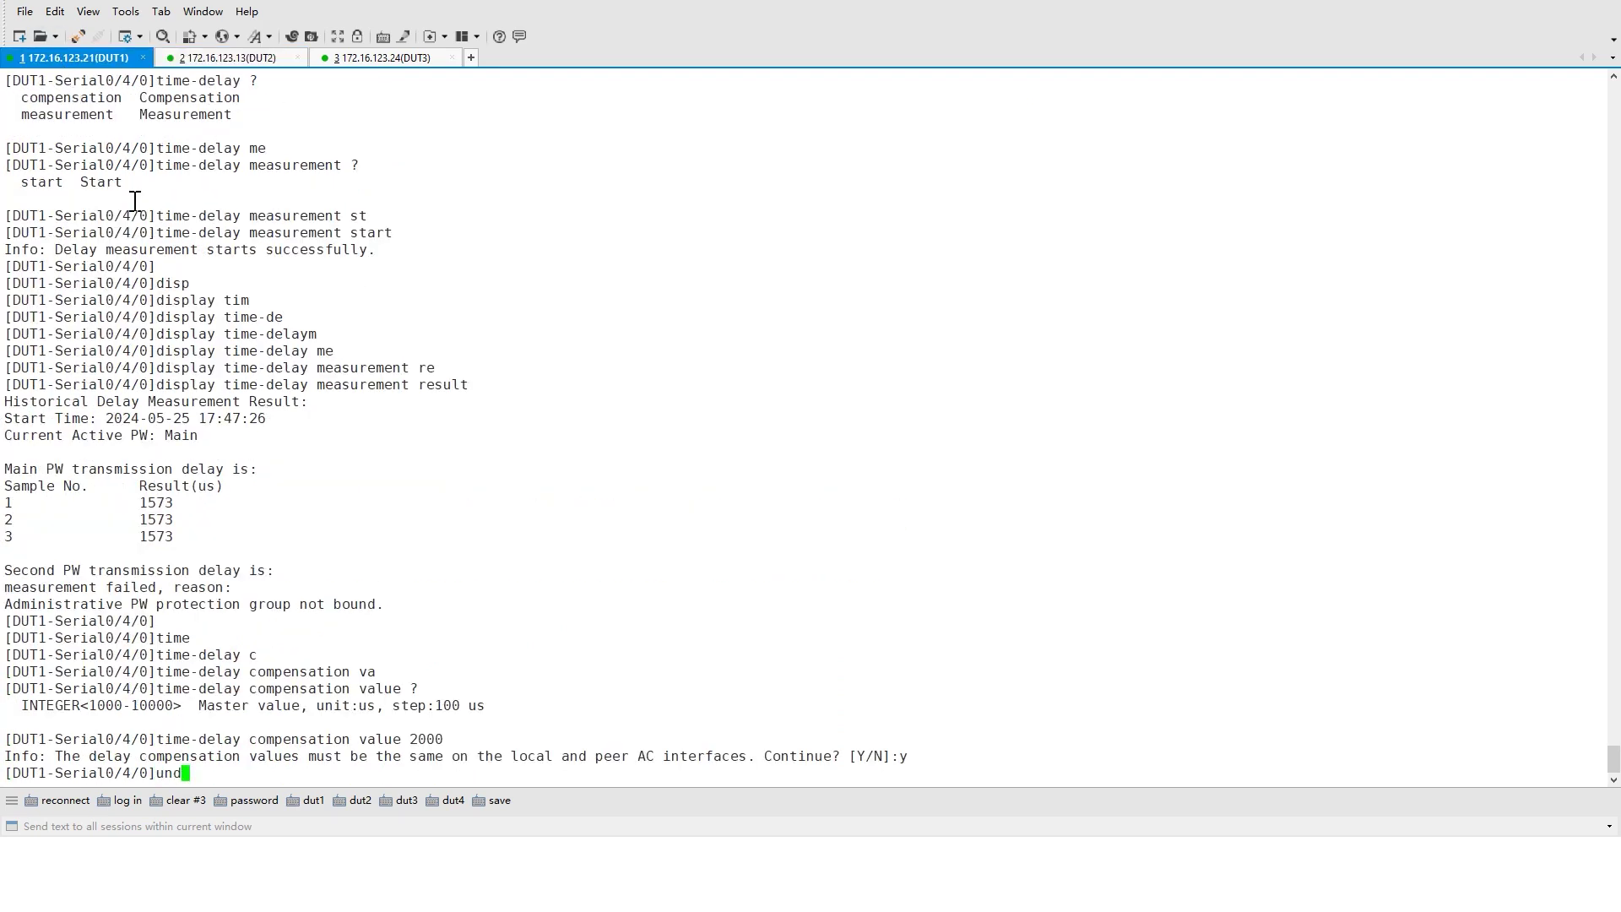
key(Tab)
text(o)
key(Tab)
key(Return)
key(Return)
key(Return)
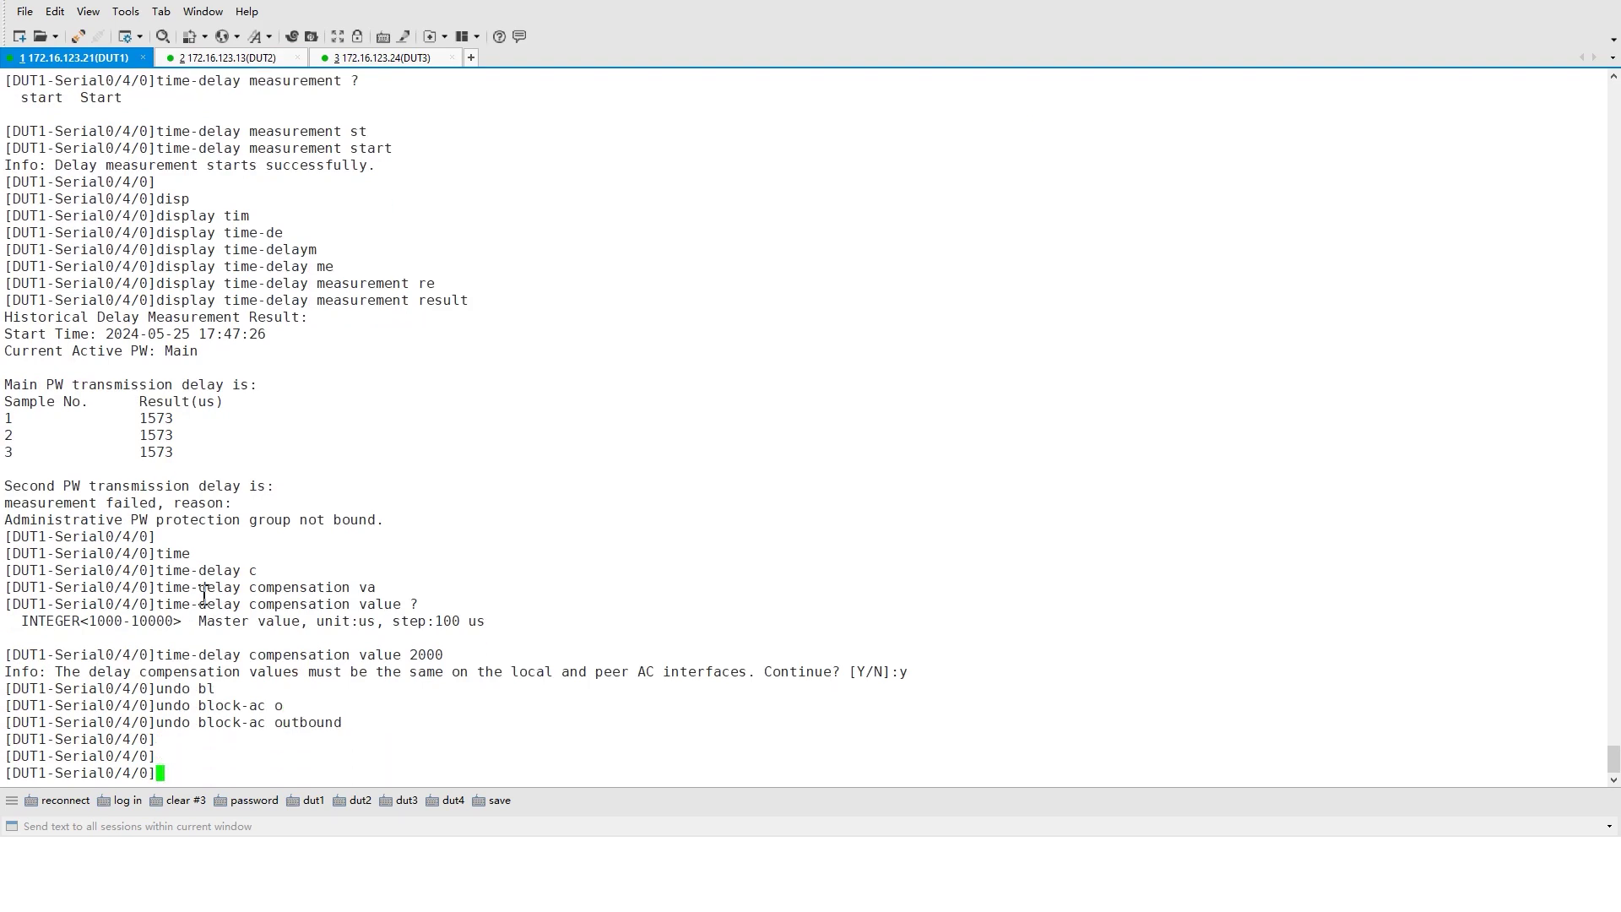
Step: Display the current configuration of DUT1's Serial0/4/0 and reset all interface counters with run r c i
text(dis this)
key(Return)
key(Return)
text(run r c i)
key(Return)
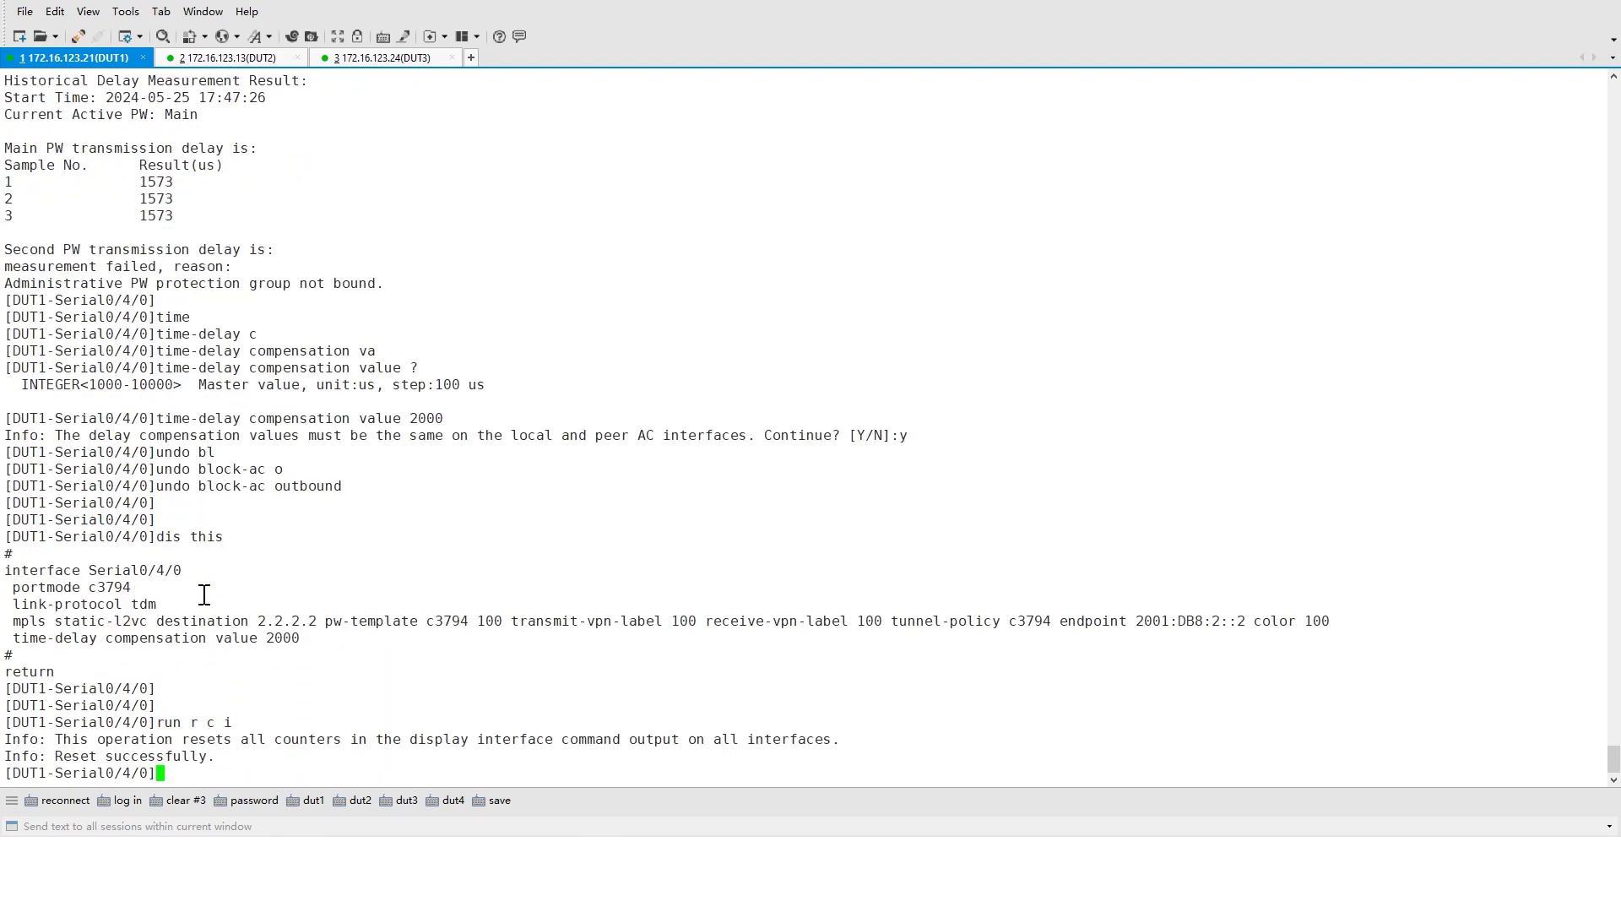
Step: Switch to DUT2 and reset all interface counters with run r c i
click(236, 59)
text(run r c i)
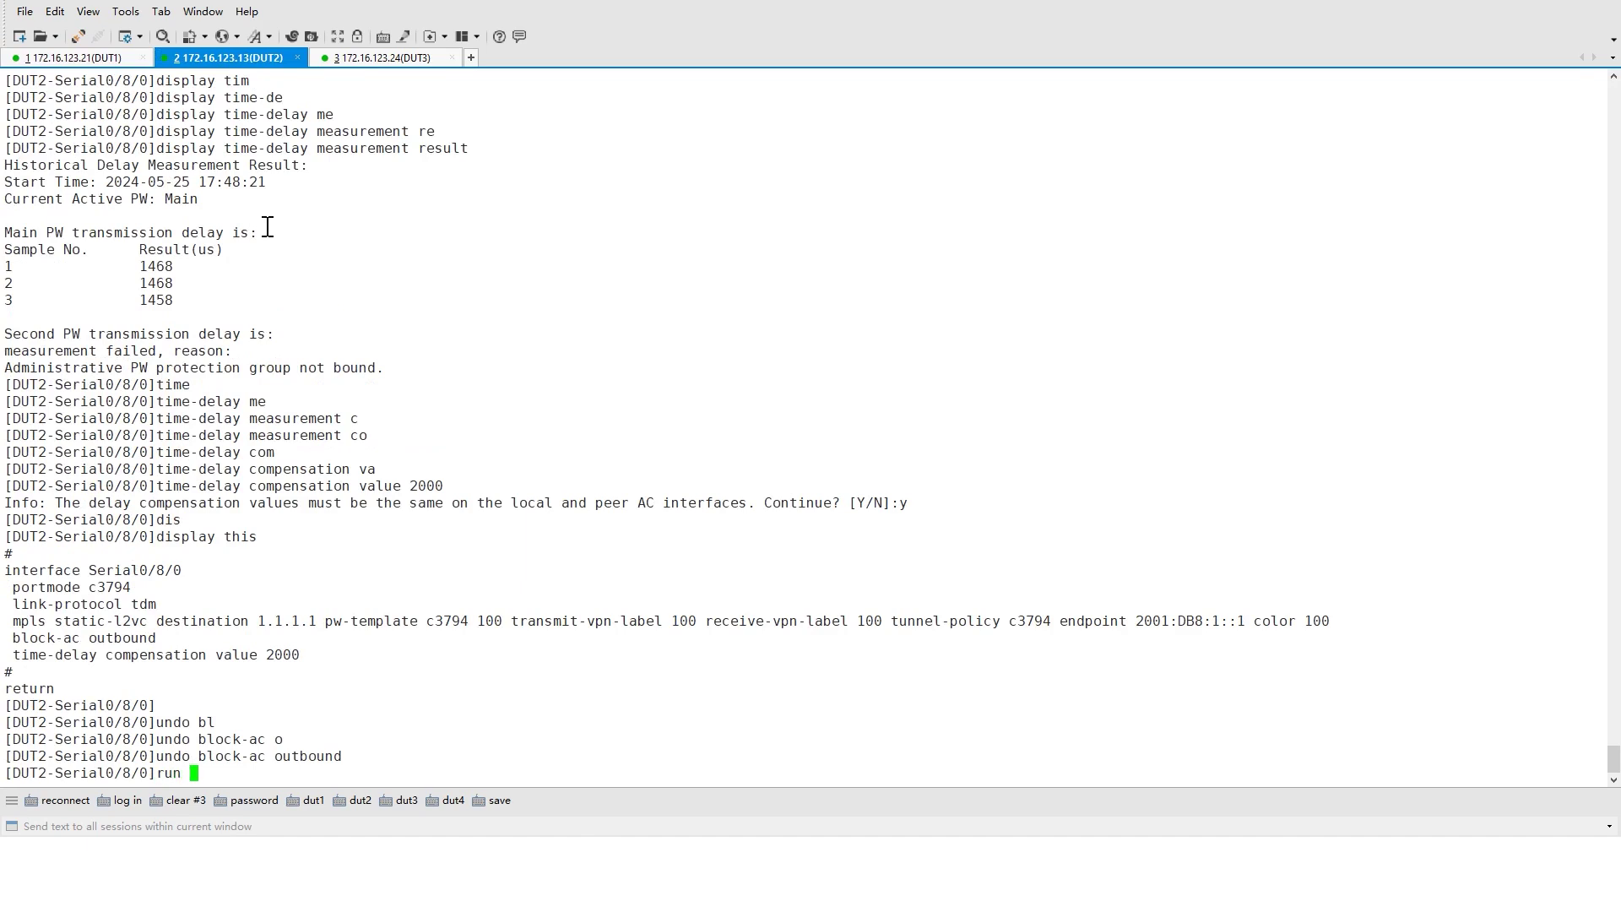
key(Return)
key(Return)
key(Return)
key(Return)
Step: Display the current configuration of DUT2's Serial0/8/0 twice to check the compensation value and AC block removal
text(disp)
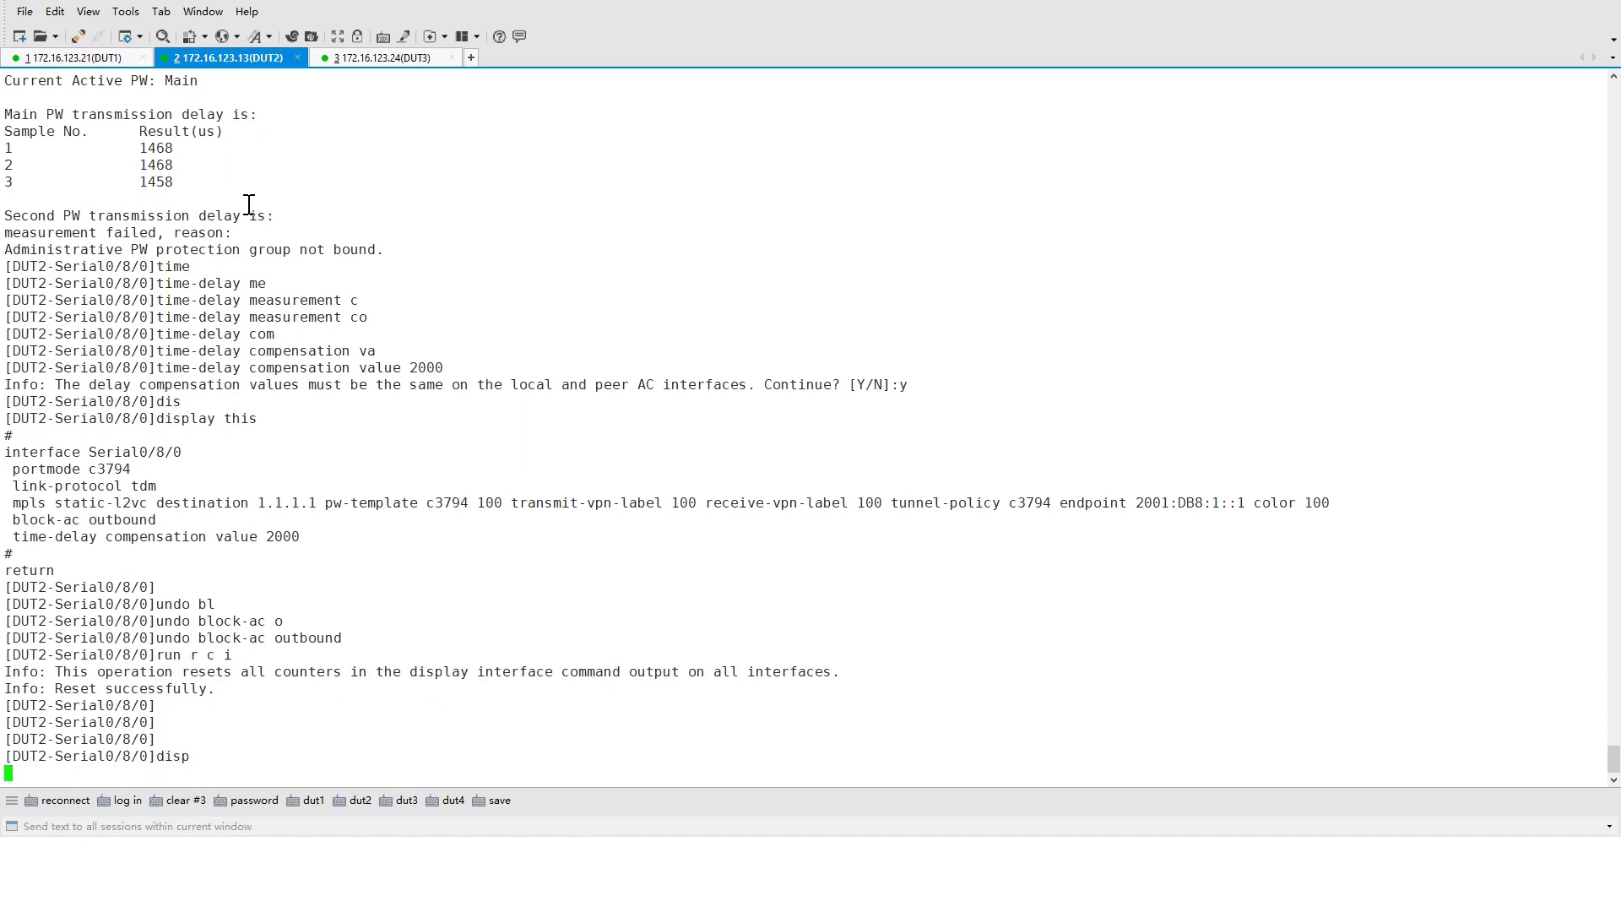
key(Tab)
text(this)
key(Return)
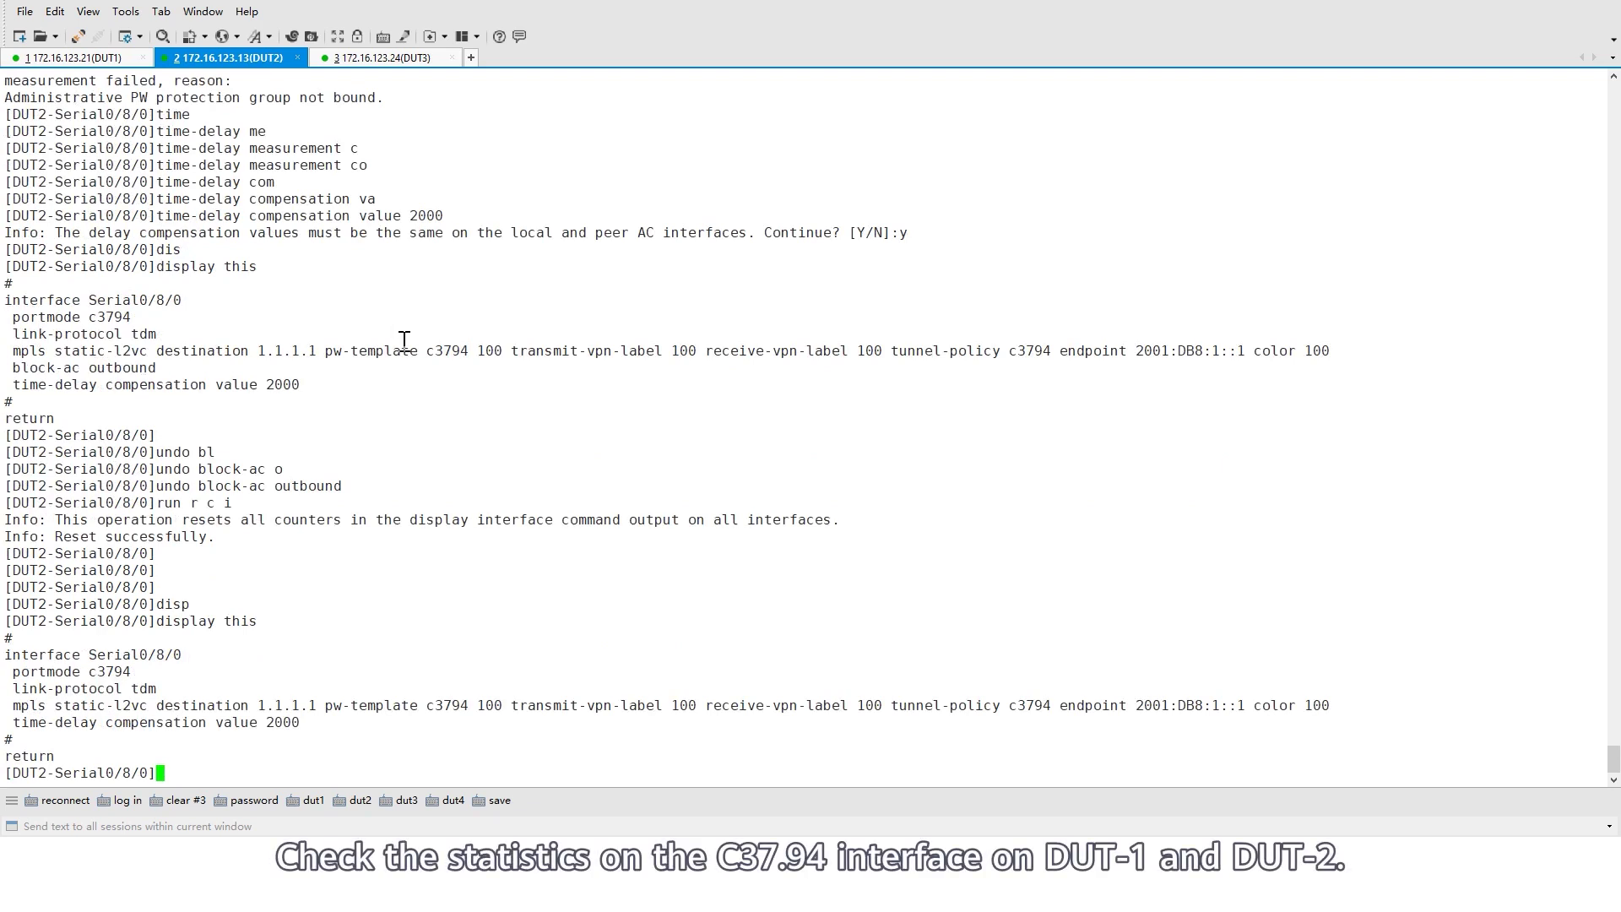
text(dis)
key(Tab)
text(this)
key(Return)
Step: Run display this interface on DUT2's Serial0/8/0 and highlight the Traffic statistics section
text(disp)
key(Tab)
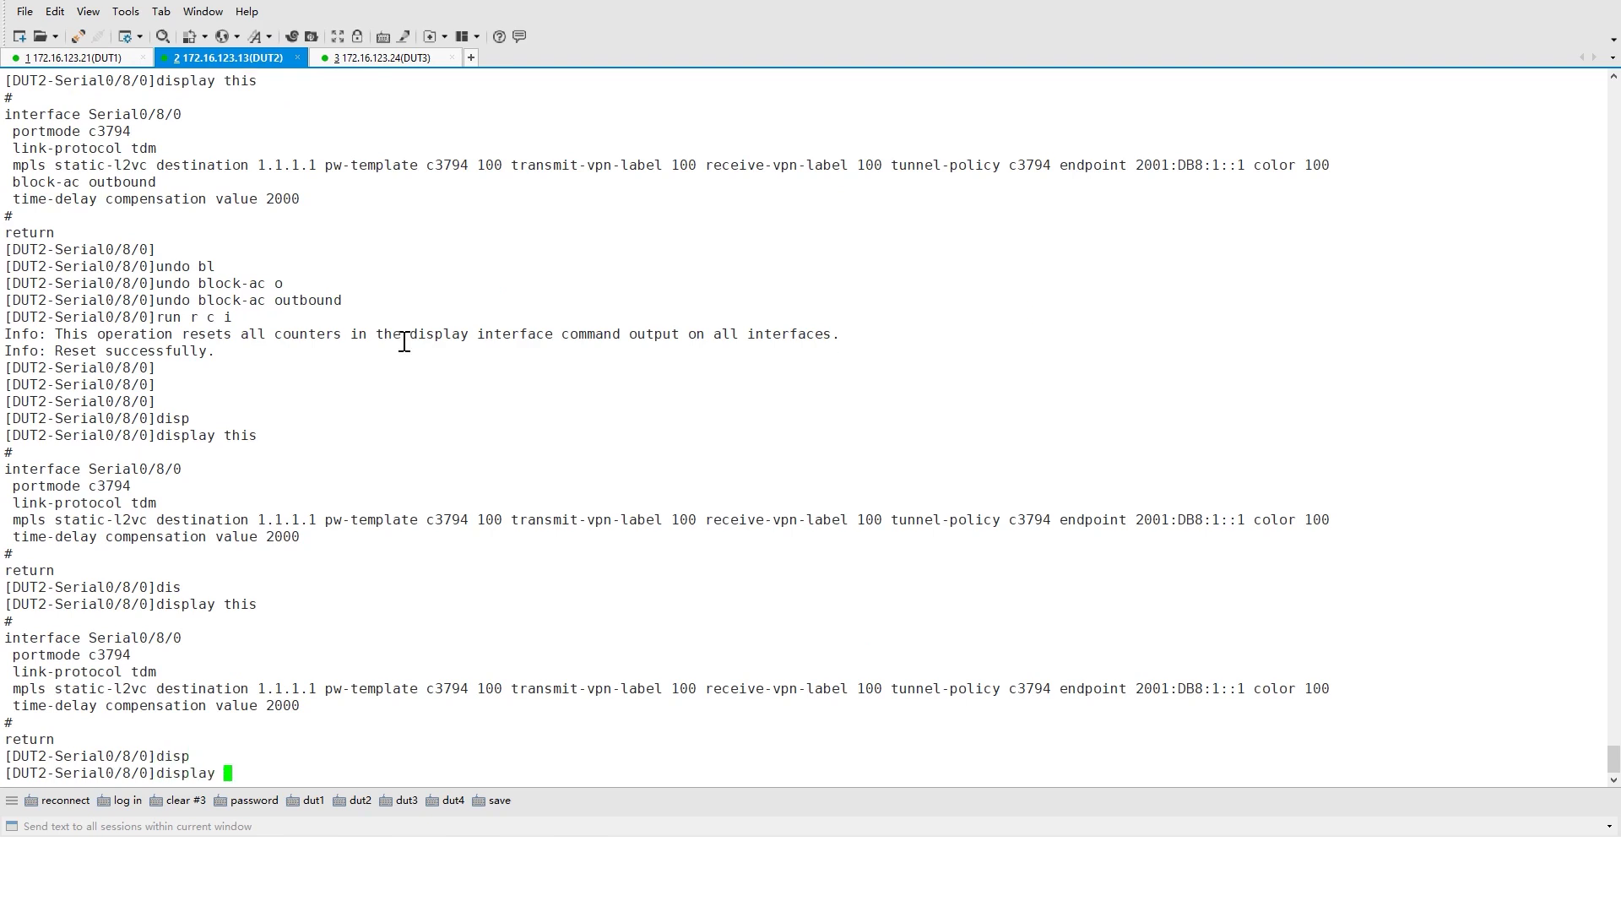
text(this inter)
key(Tab)
key(Return)
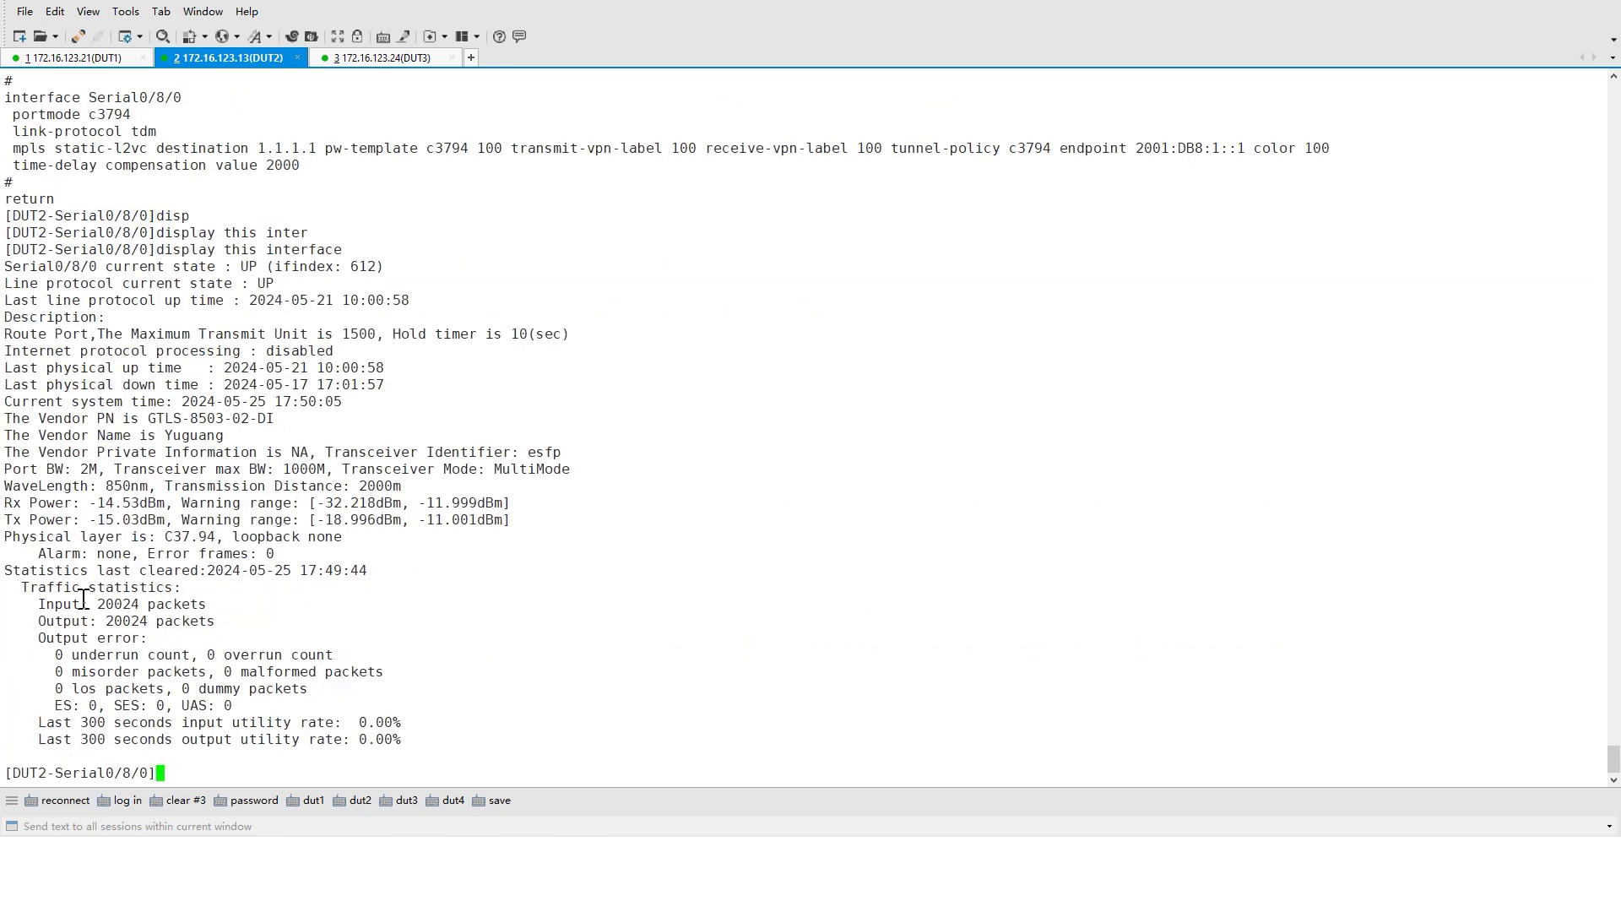
drag(26, 589, 441, 736)
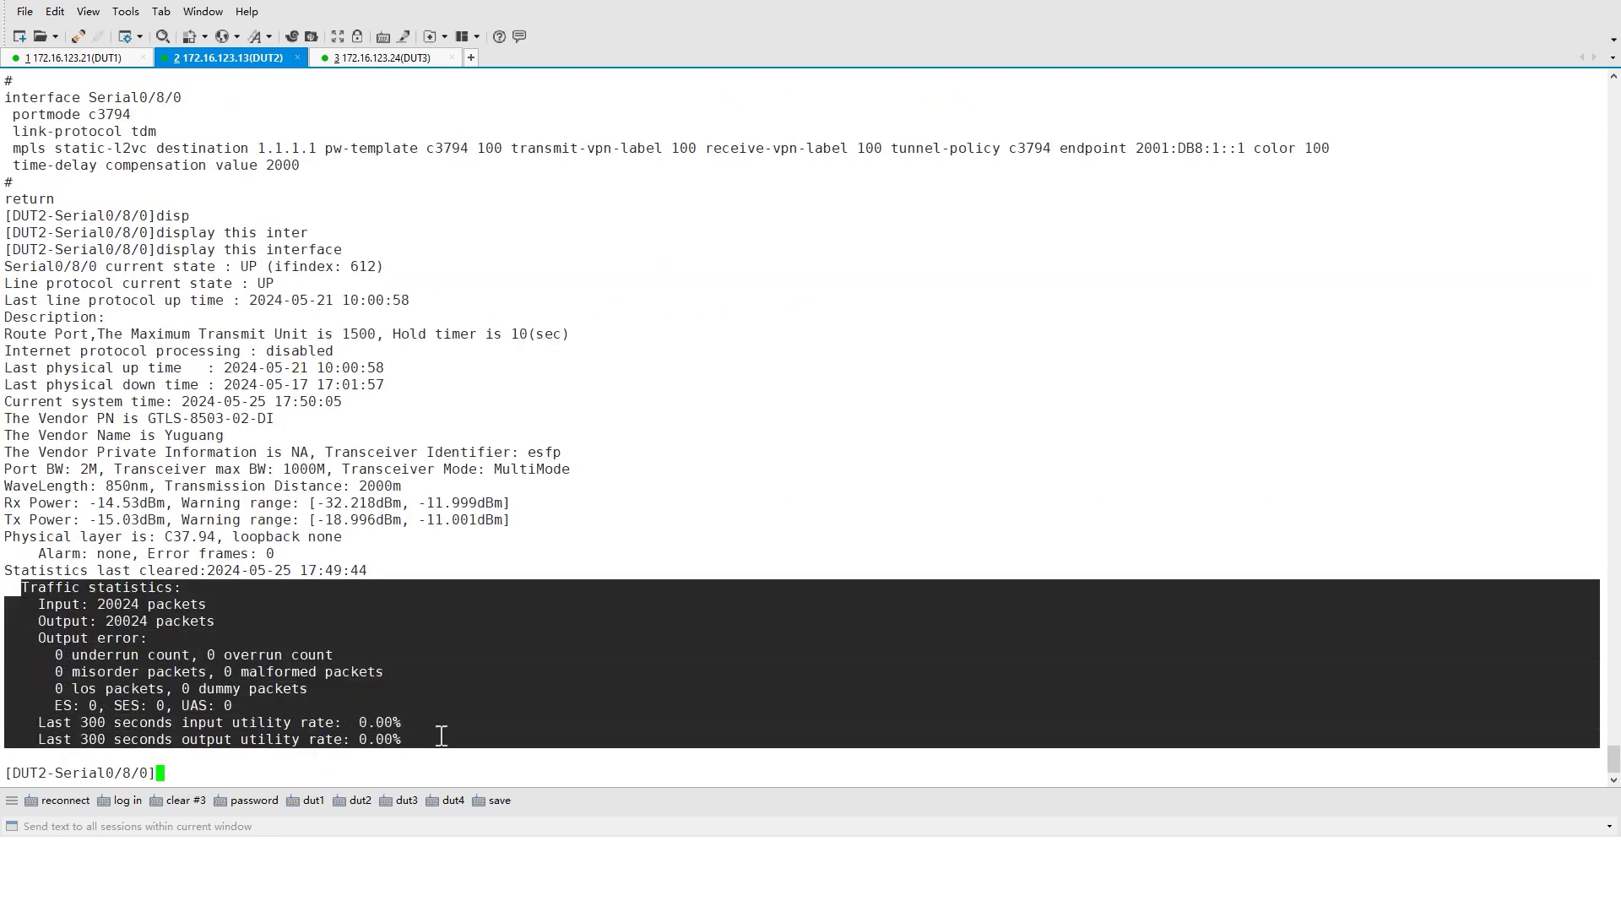
Step: Switch to DUT1, run display this interface on Serial0/4/0 through to the end, and highlight the traffic statistics
click(422, 709)
click(88, 61)
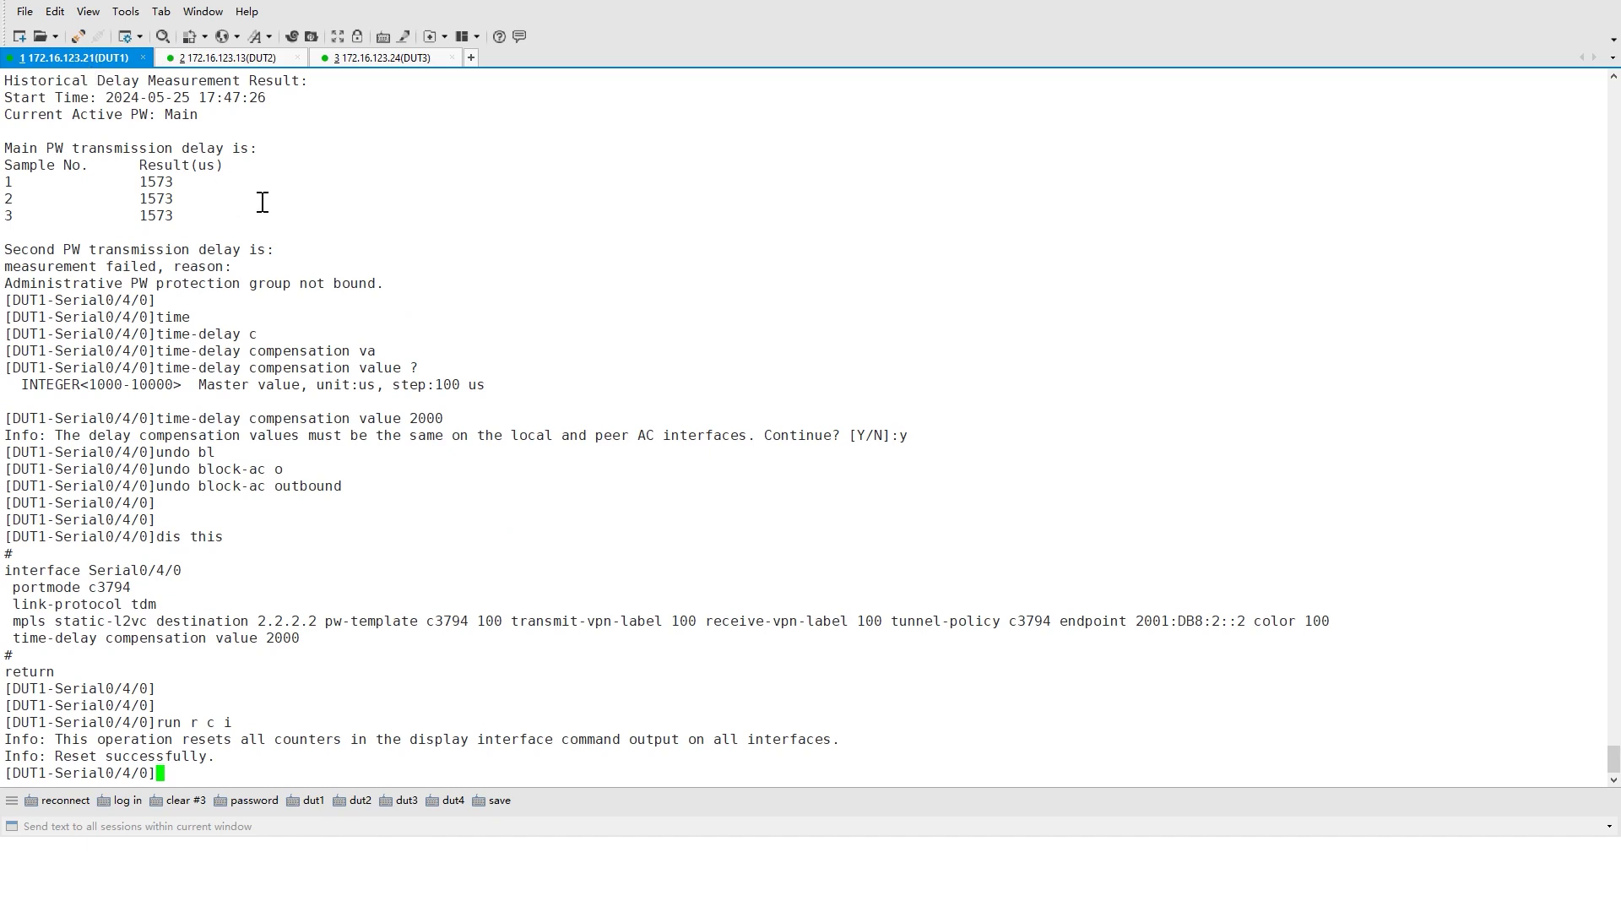
text(disp)
key(Tab)
text(this inter)
key(Tab)
key(Return)
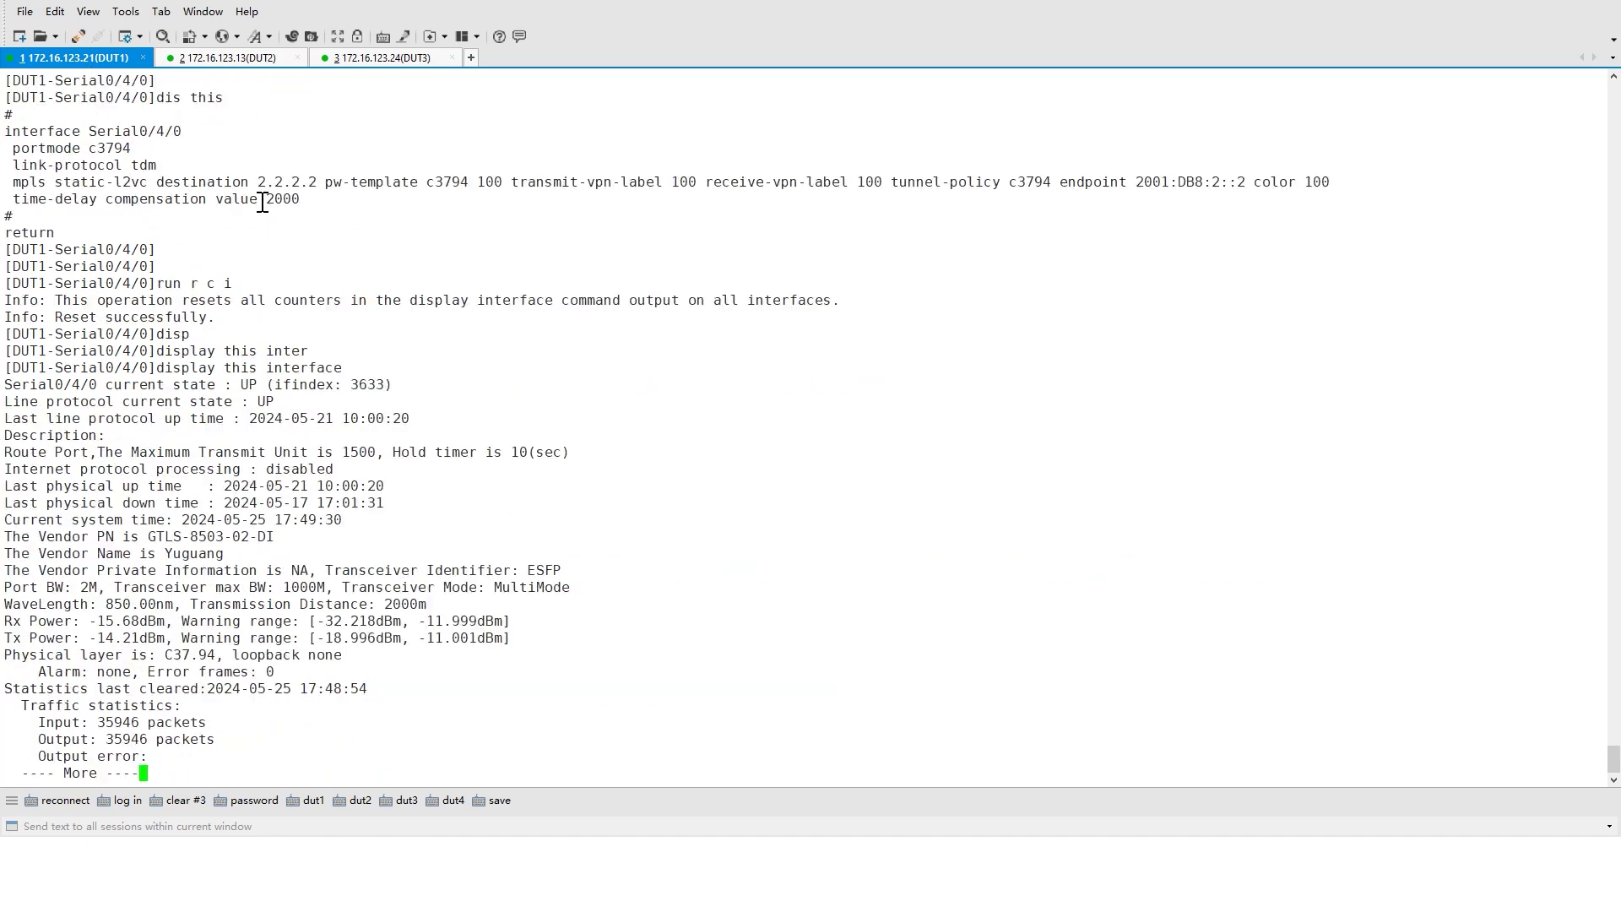
key(space)
drag(12, 570, 402, 721)
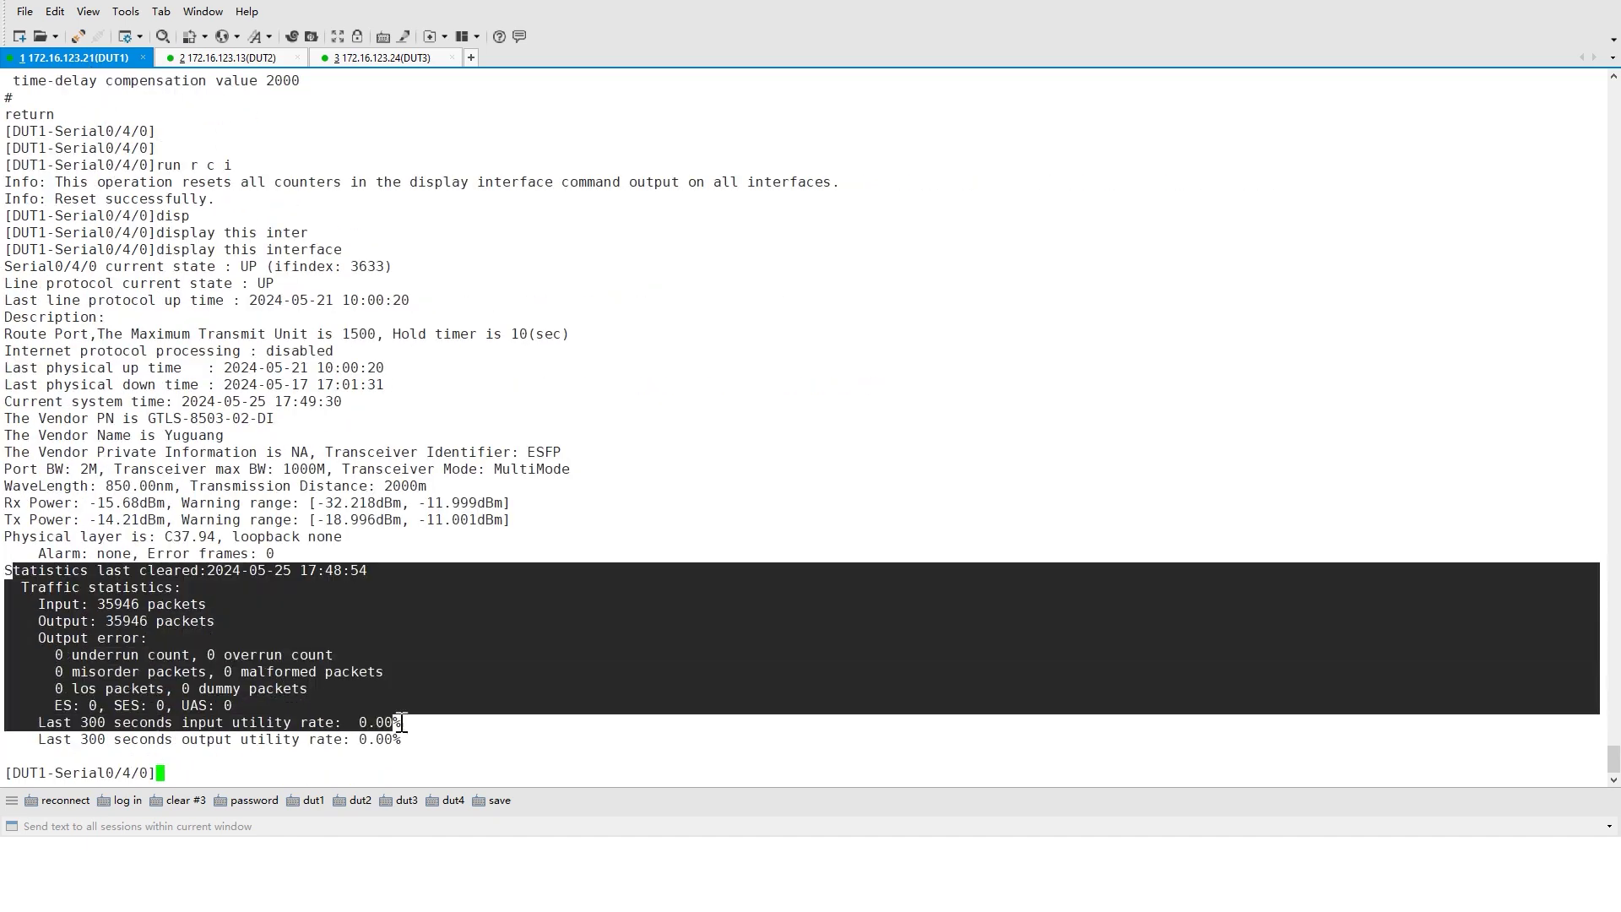
click(374, 637)
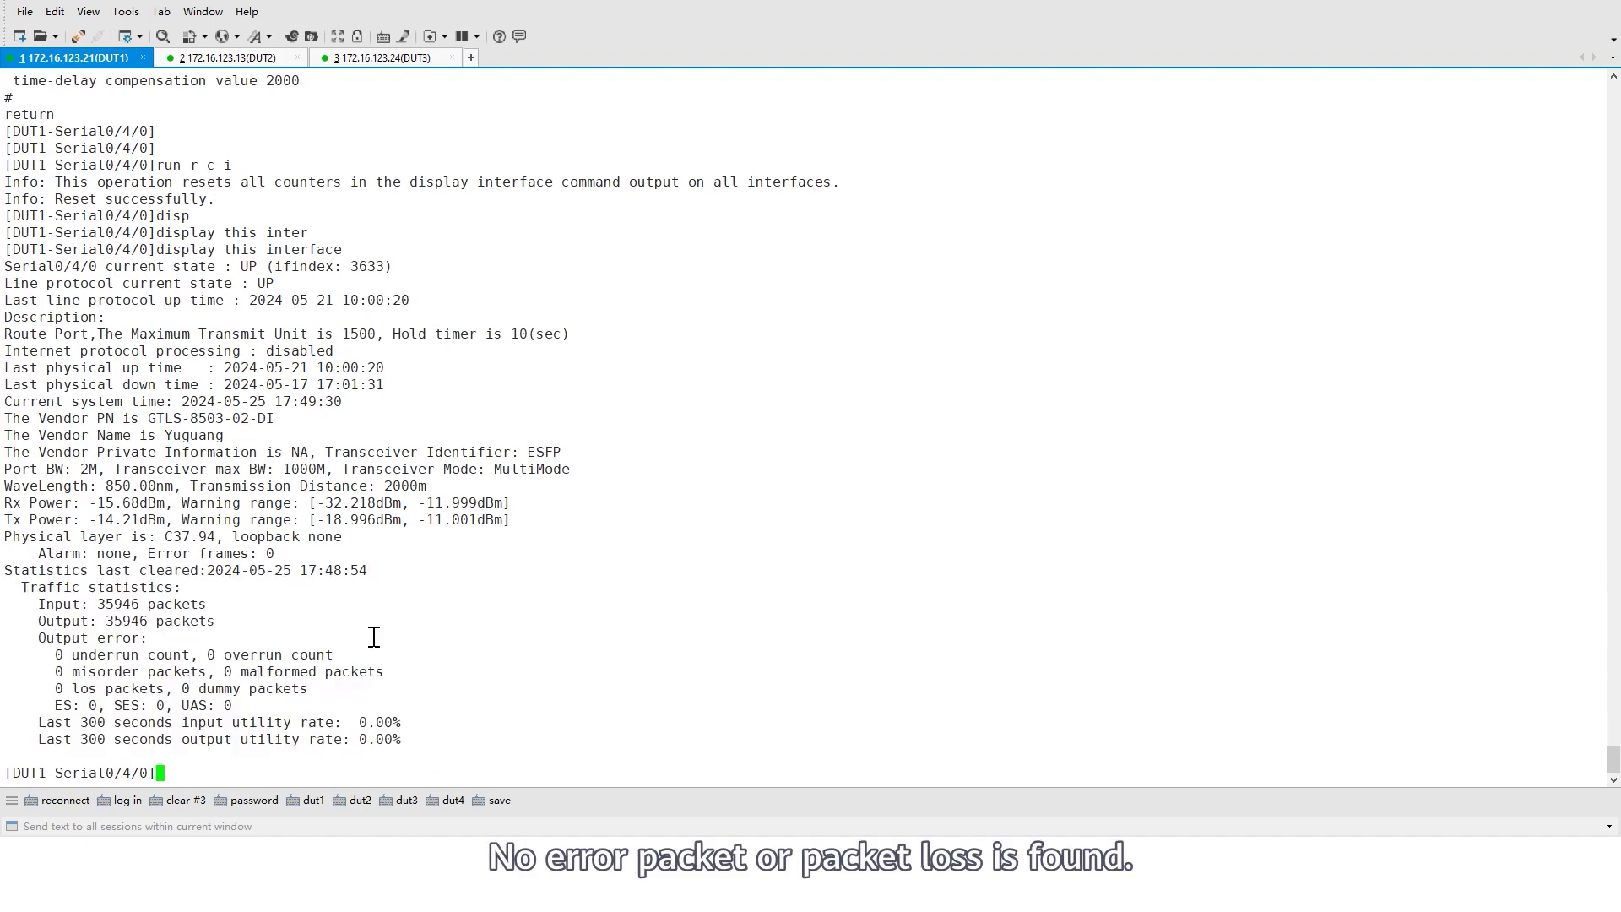
Step: Run display this interface again on DUT1's Serial0/4/0 to recheck its packet and error counters
key(Up)
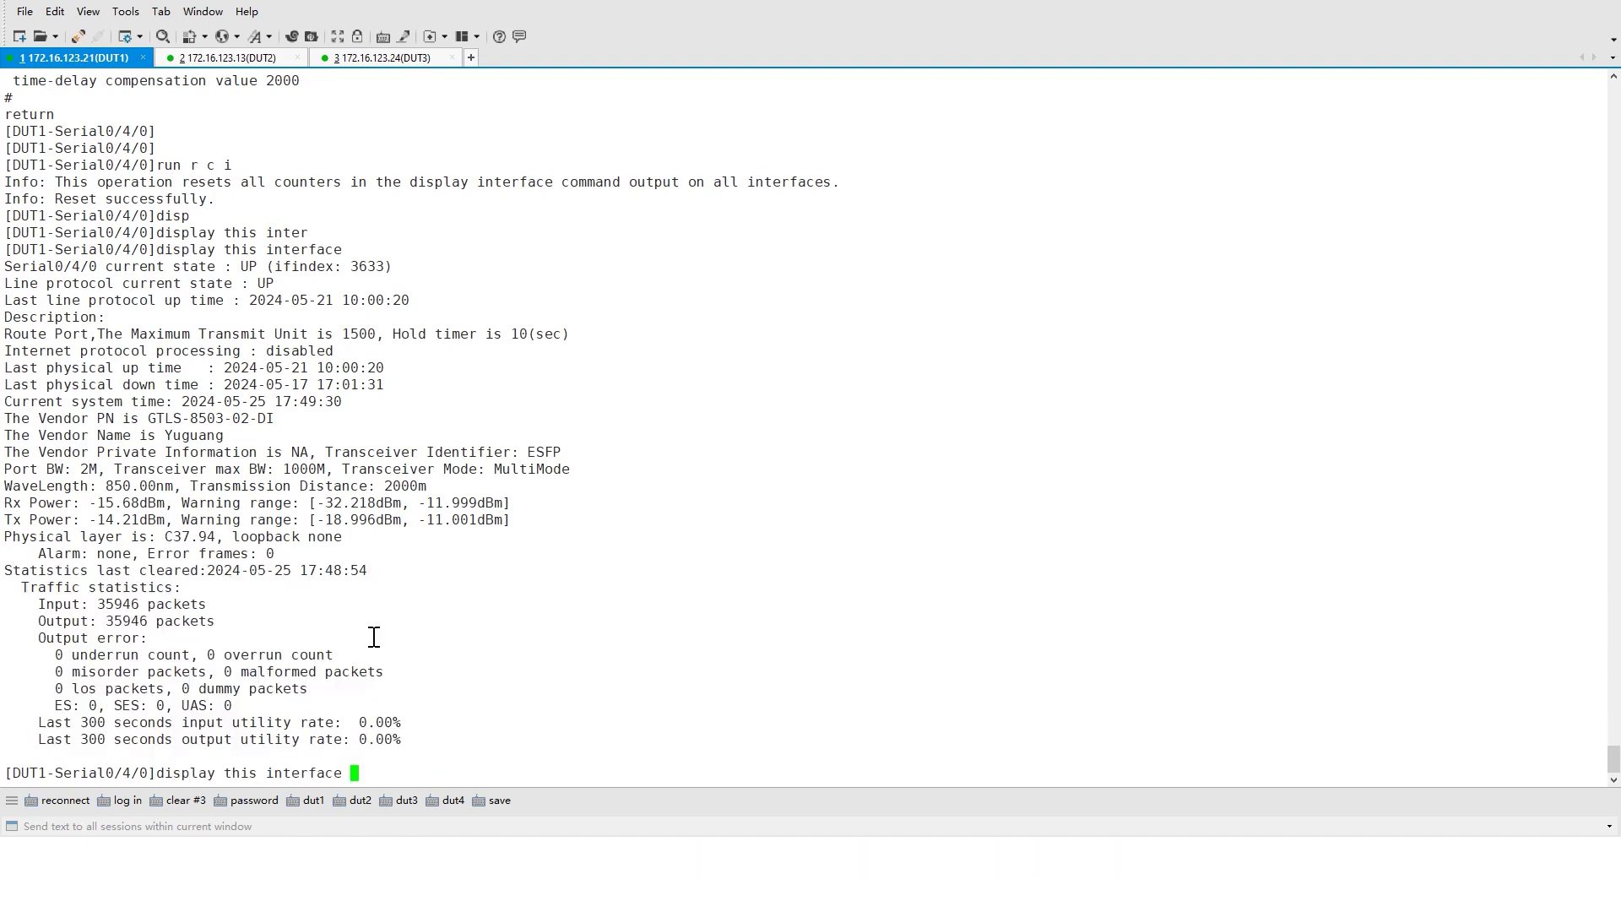
key(Return)
key(space)
Step: Switch to the xGenius tester's VNC Viewer window to check the tester
mouse_move(310, 903)
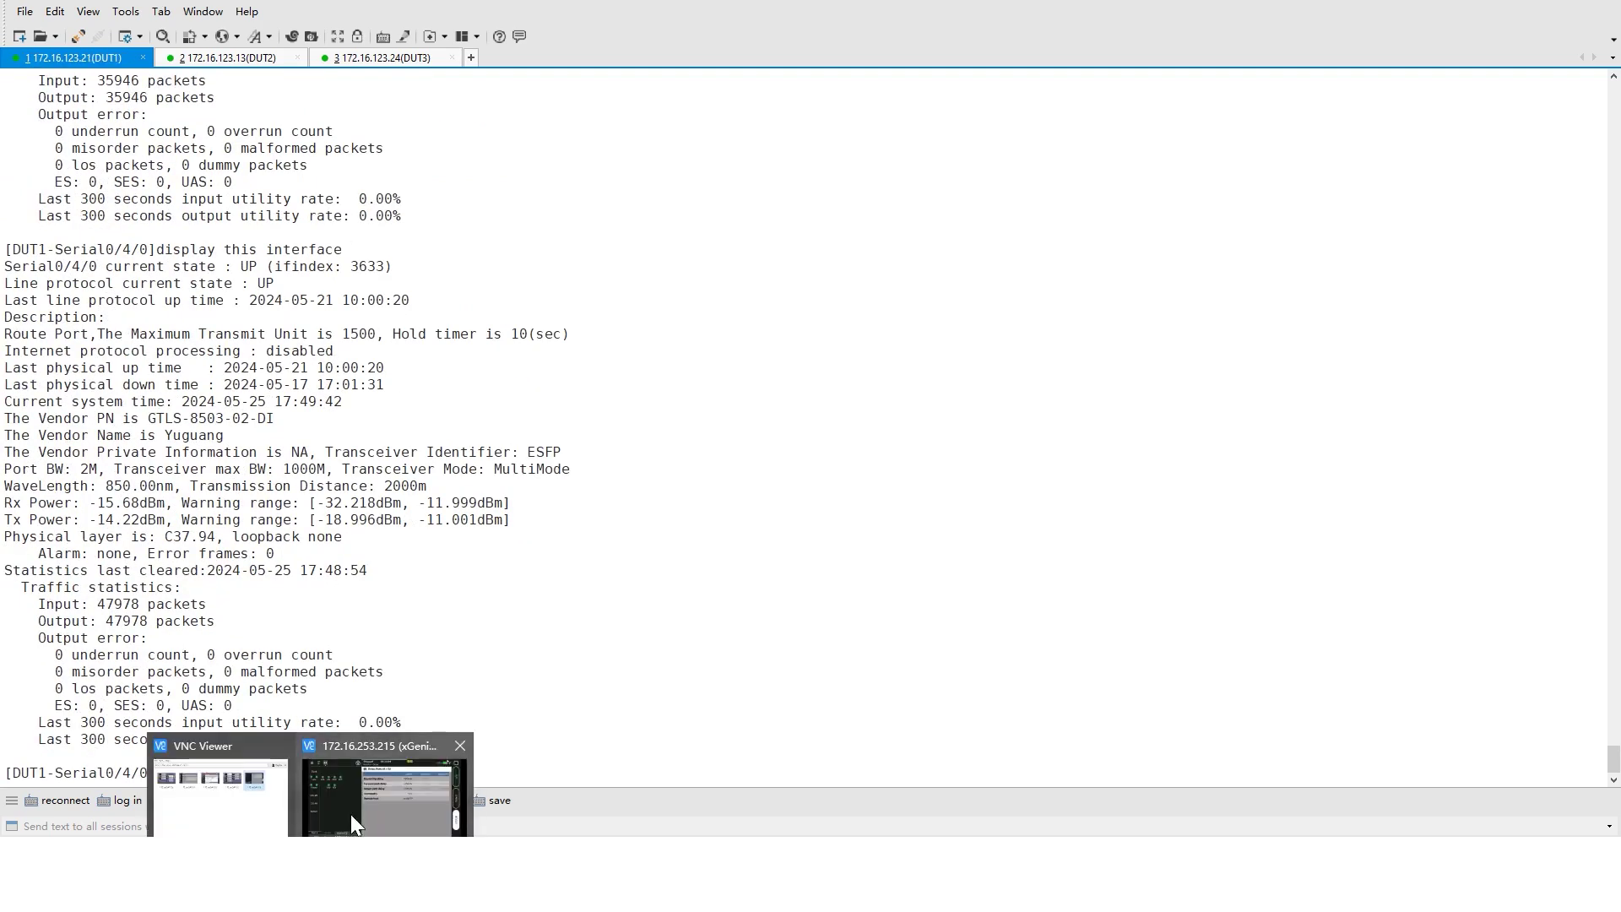
click(356, 823)
click(551, 505)
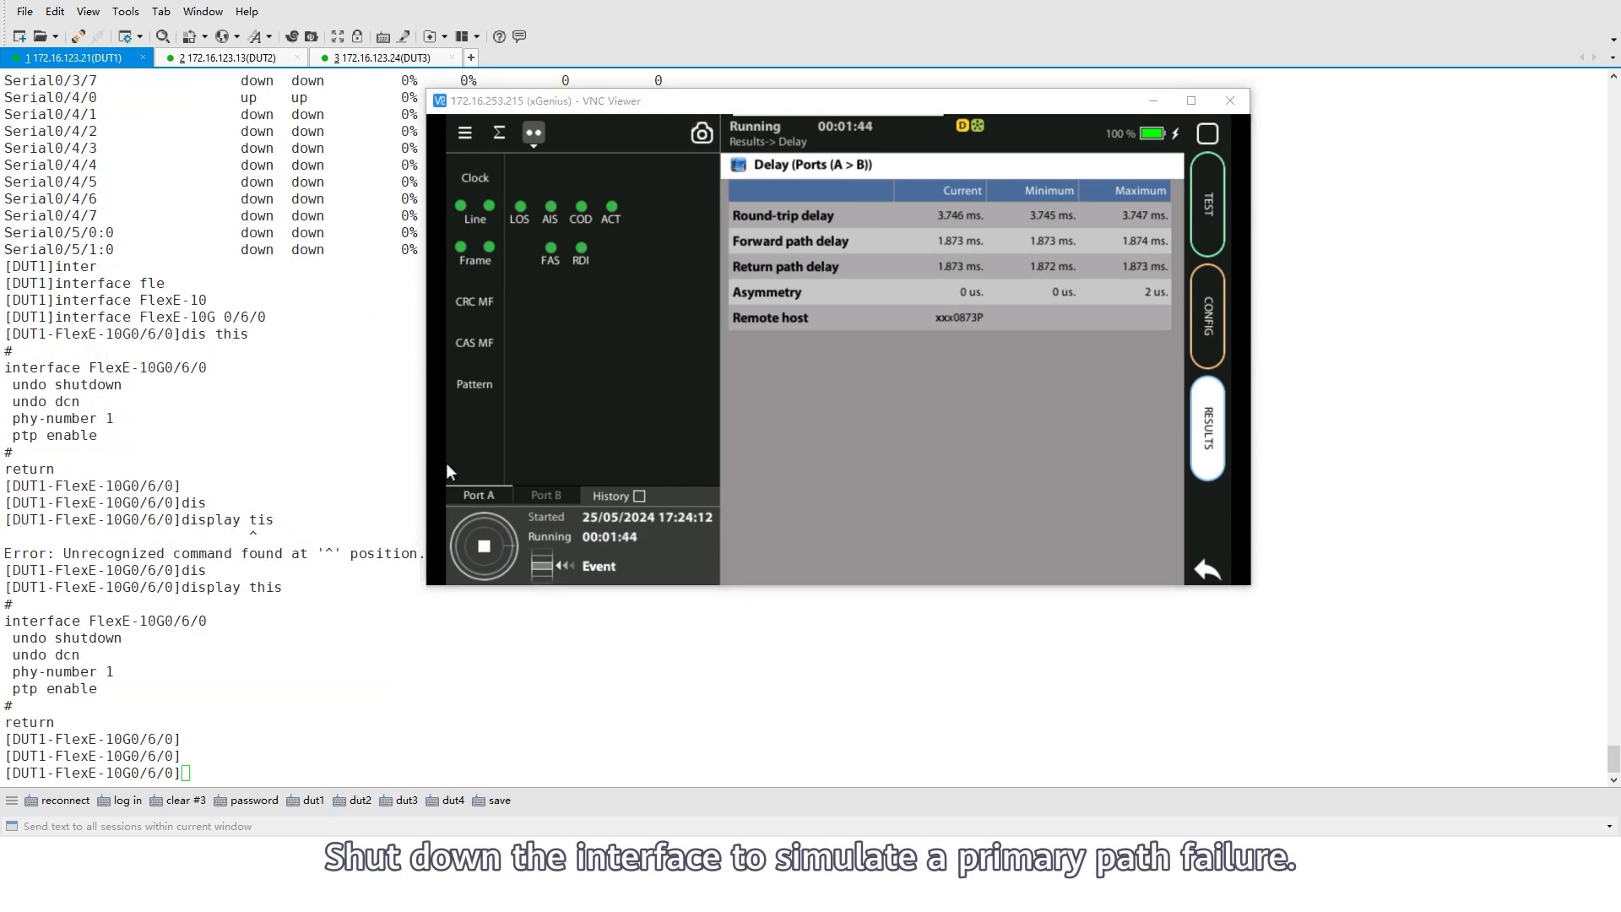
Step: Return to the DUT1 terminal and shut down interface FlexE-10G0/6/0 to simulate a primary path failure
click(217, 711)
text(shutdo)
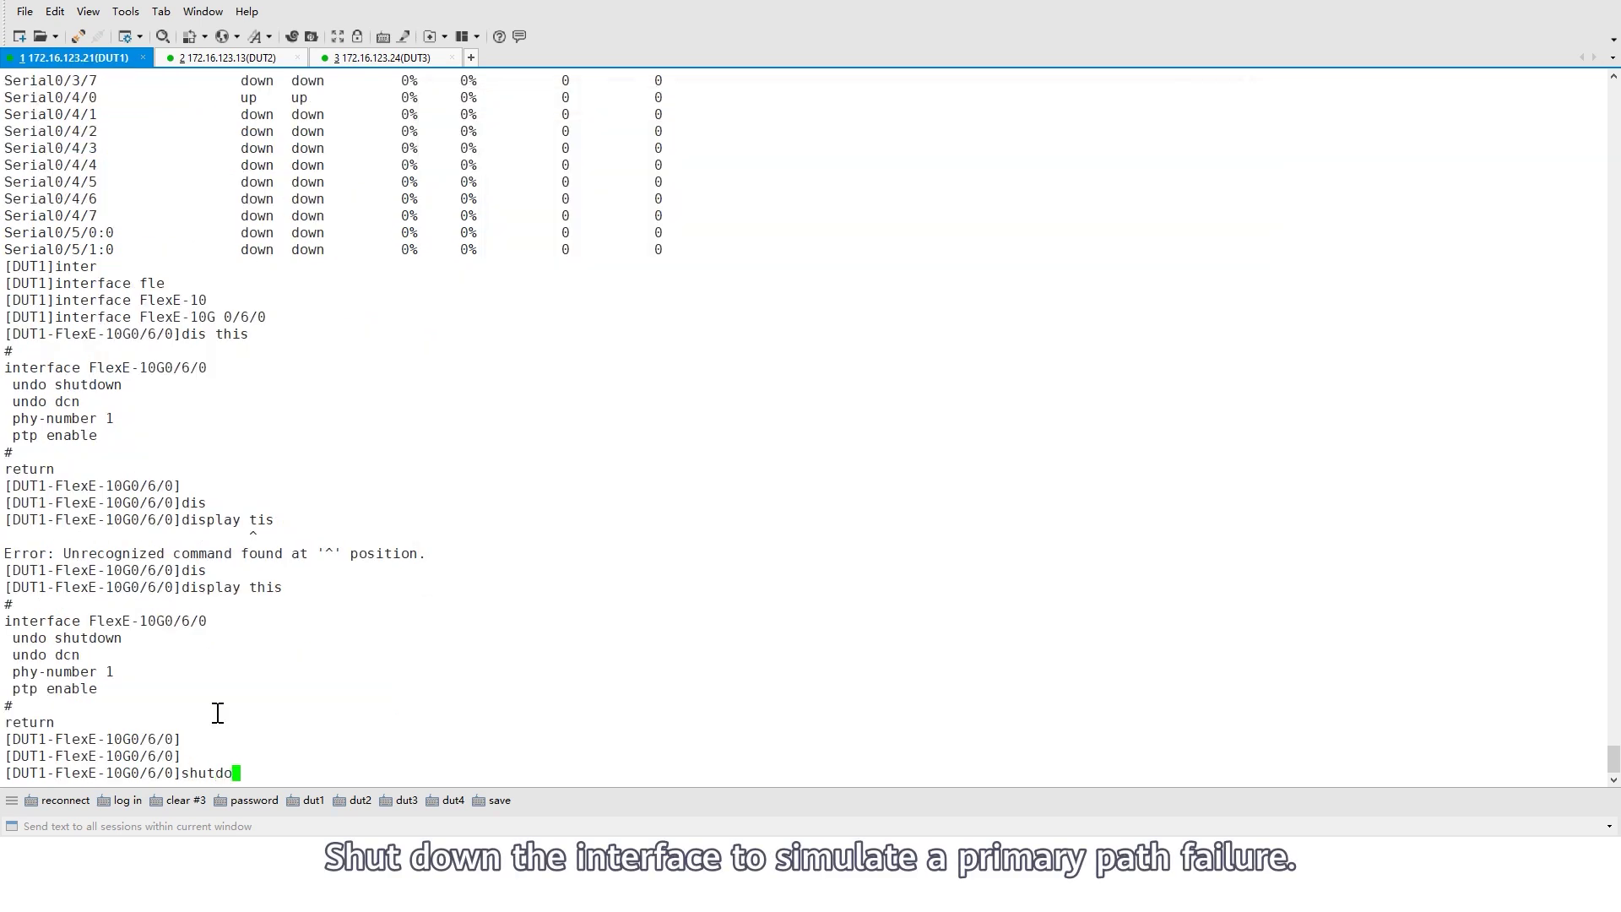
key(Tab)
key(Return)
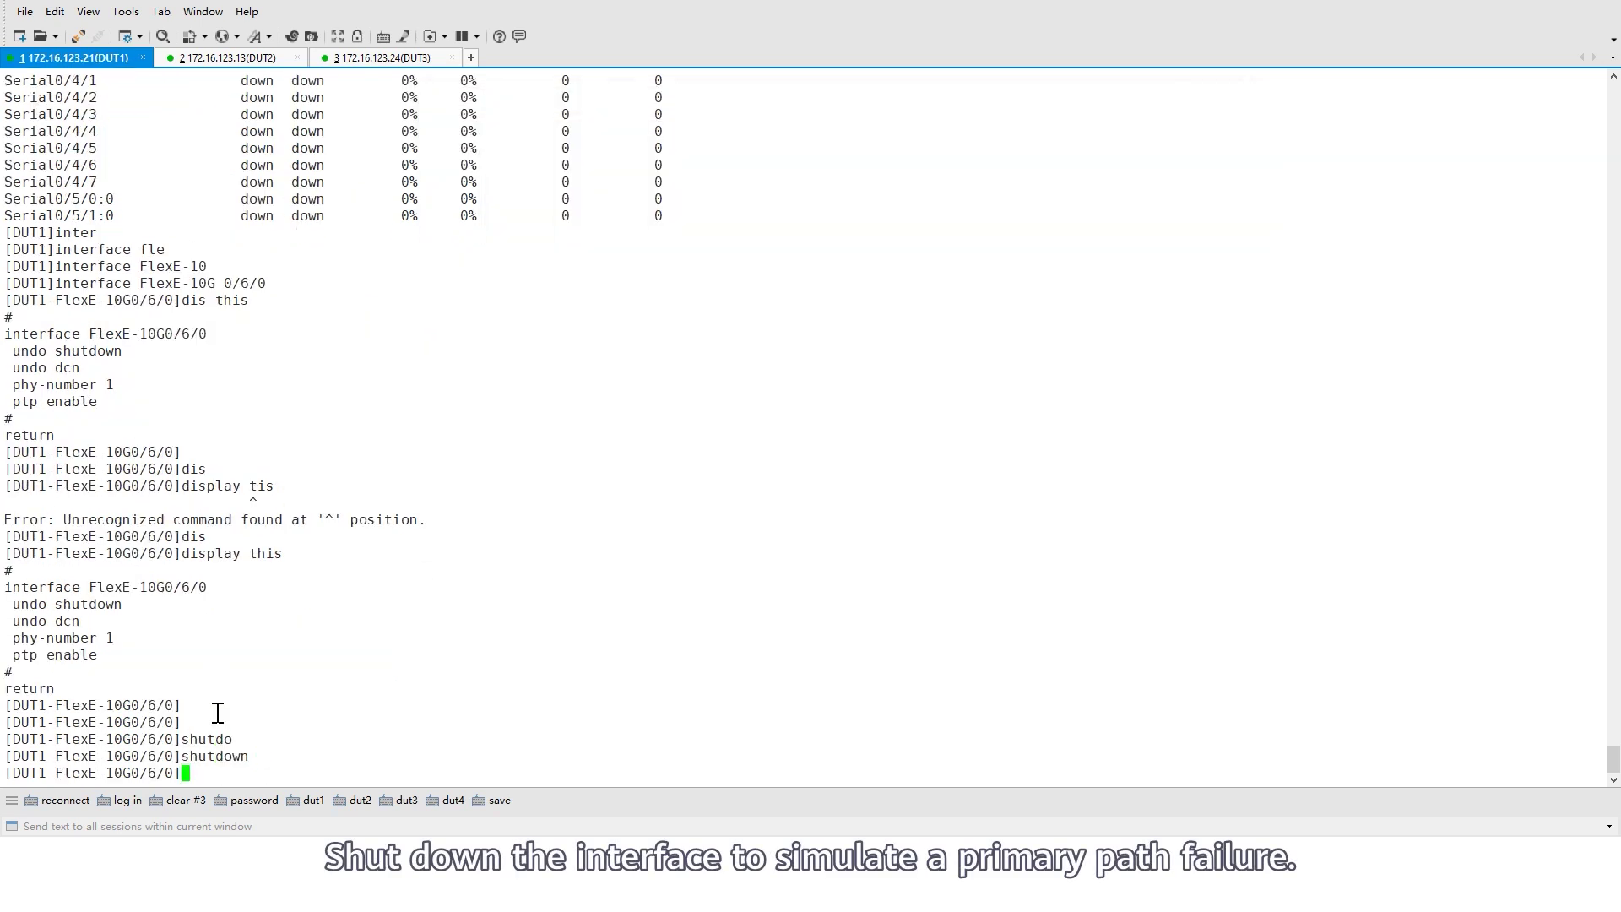
Step: Display the current configuration of DUT1's FlexE-10G0/6/0 and highlight its shutdown line
text(dis)
key(Tab)
text(this)
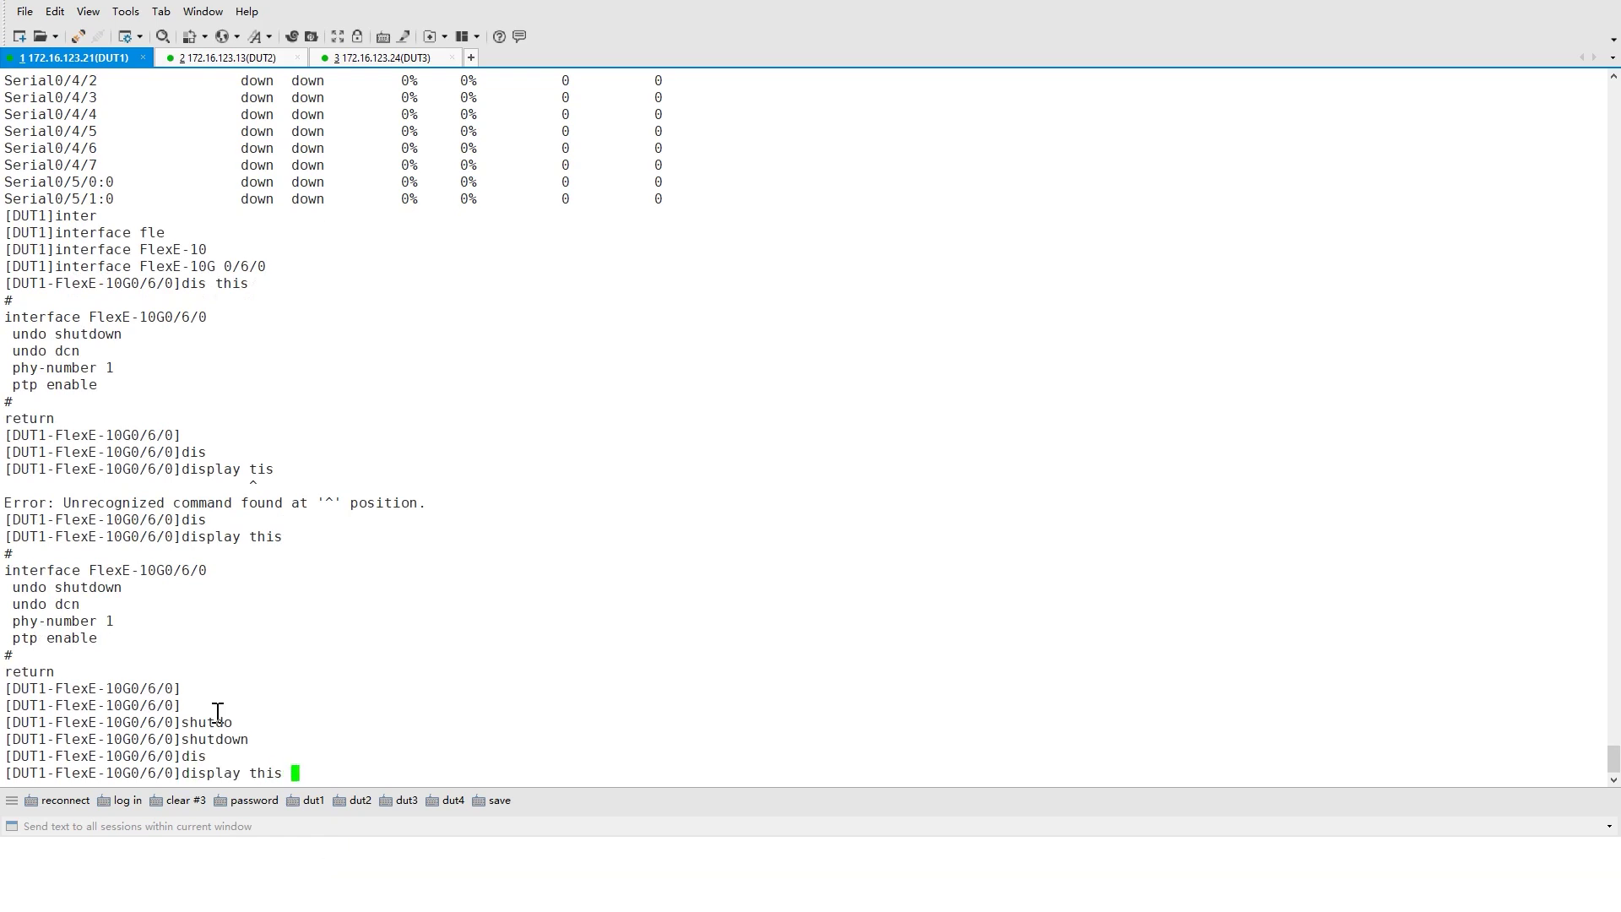
key(Return)
drag(71, 673, 12, 673)
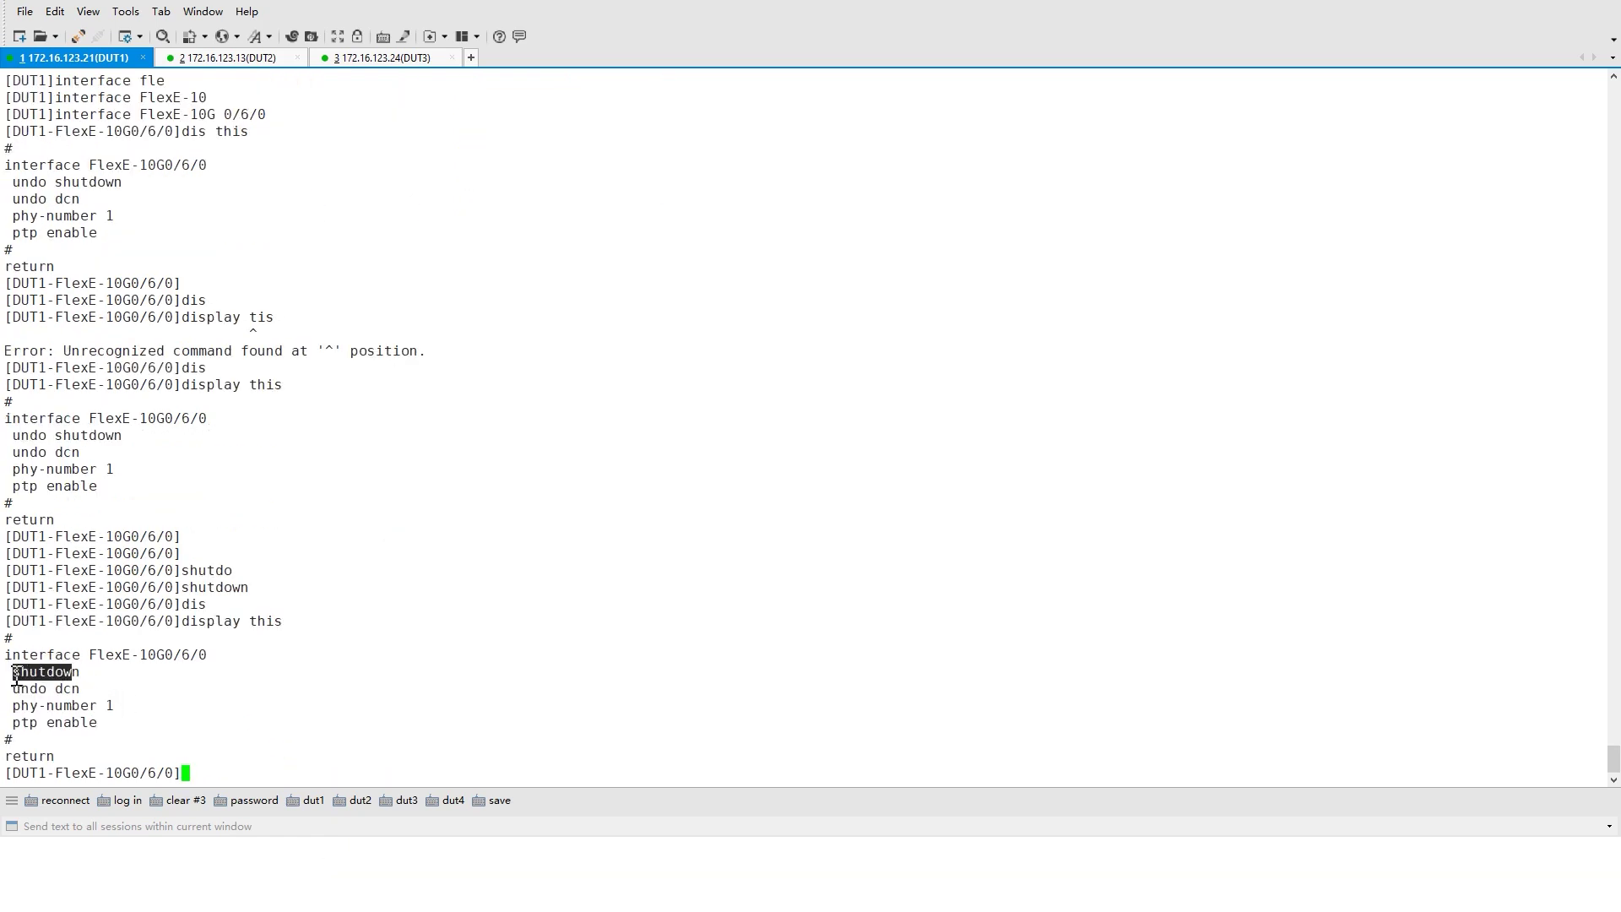
Step: Switch to the xGenius VNC Viewer window and open the Service disruption time results for Port A
click(369, 823)
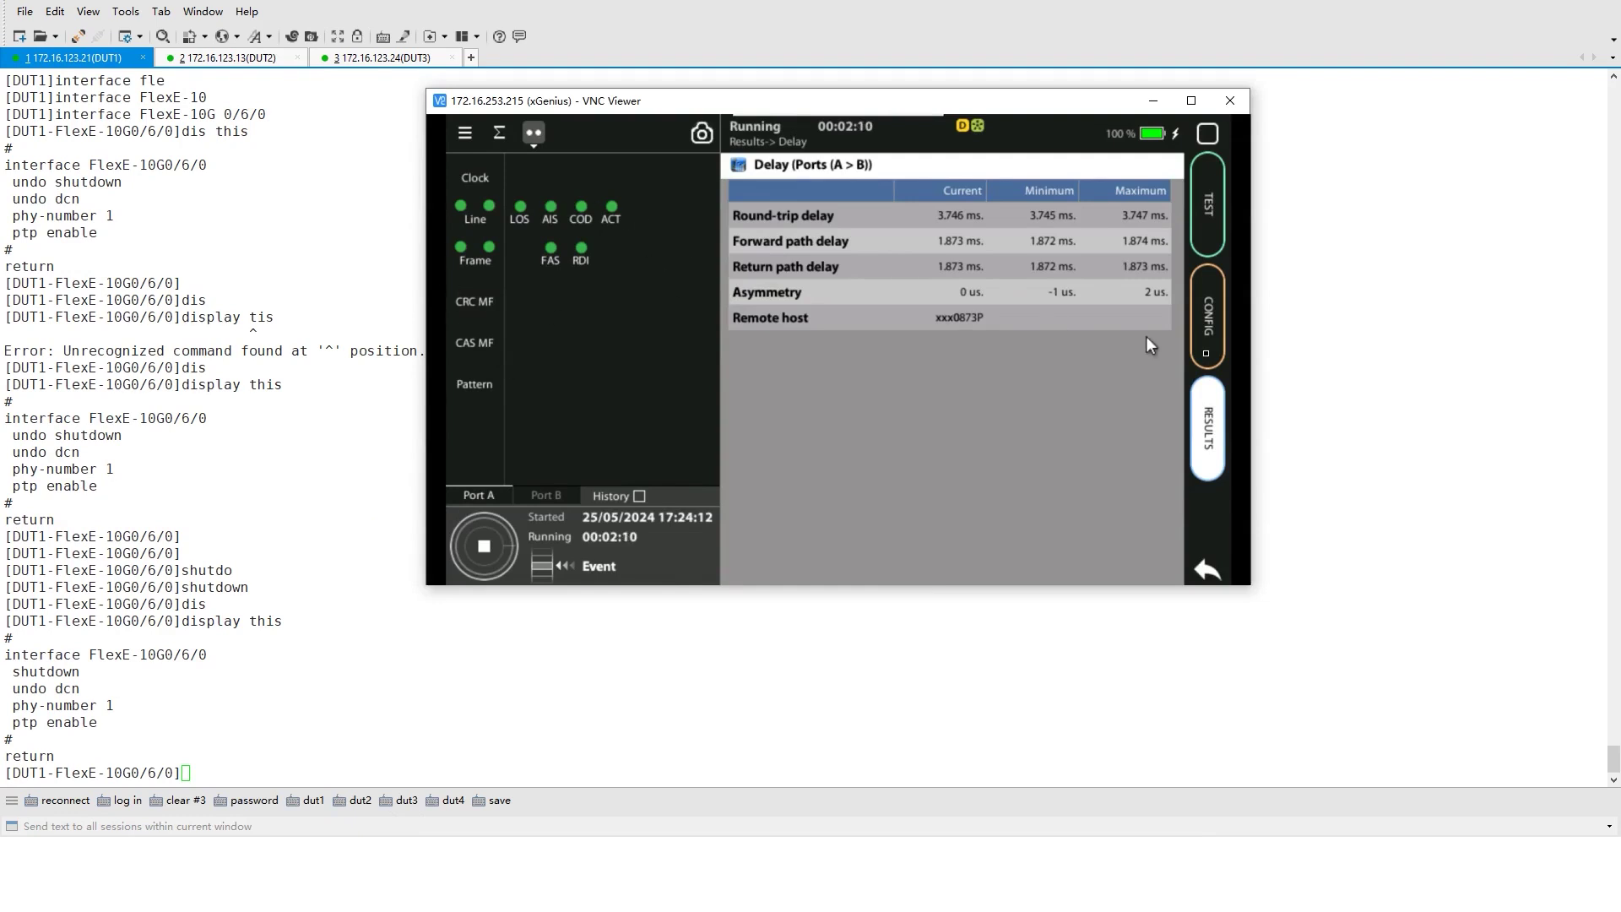
click(1221, 432)
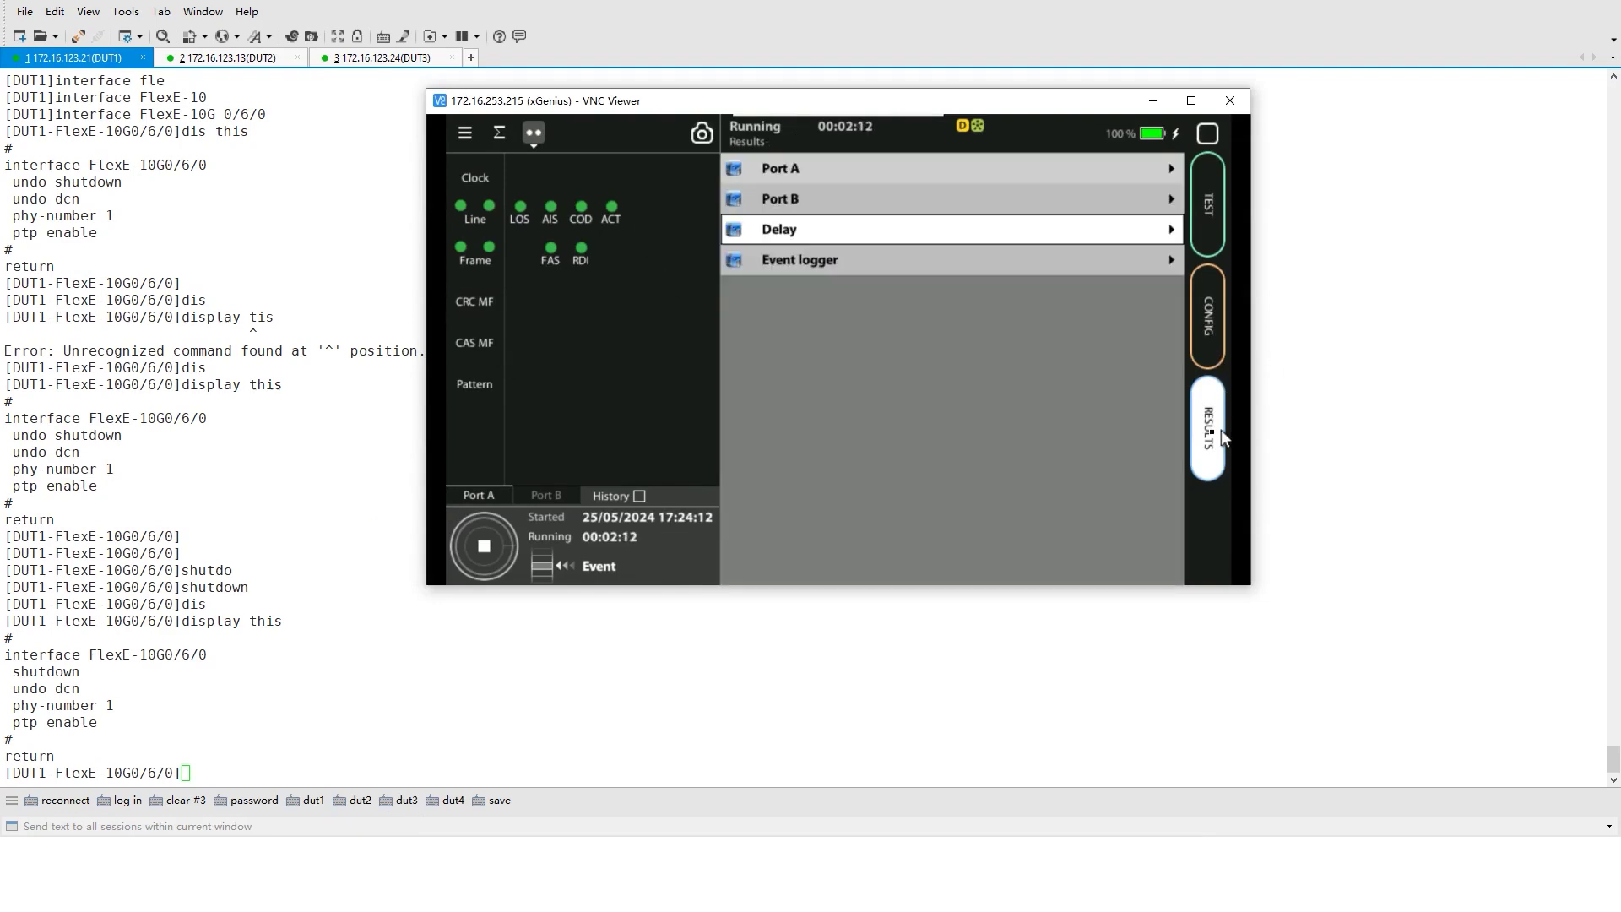
click(986, 168)
click(928, 260)
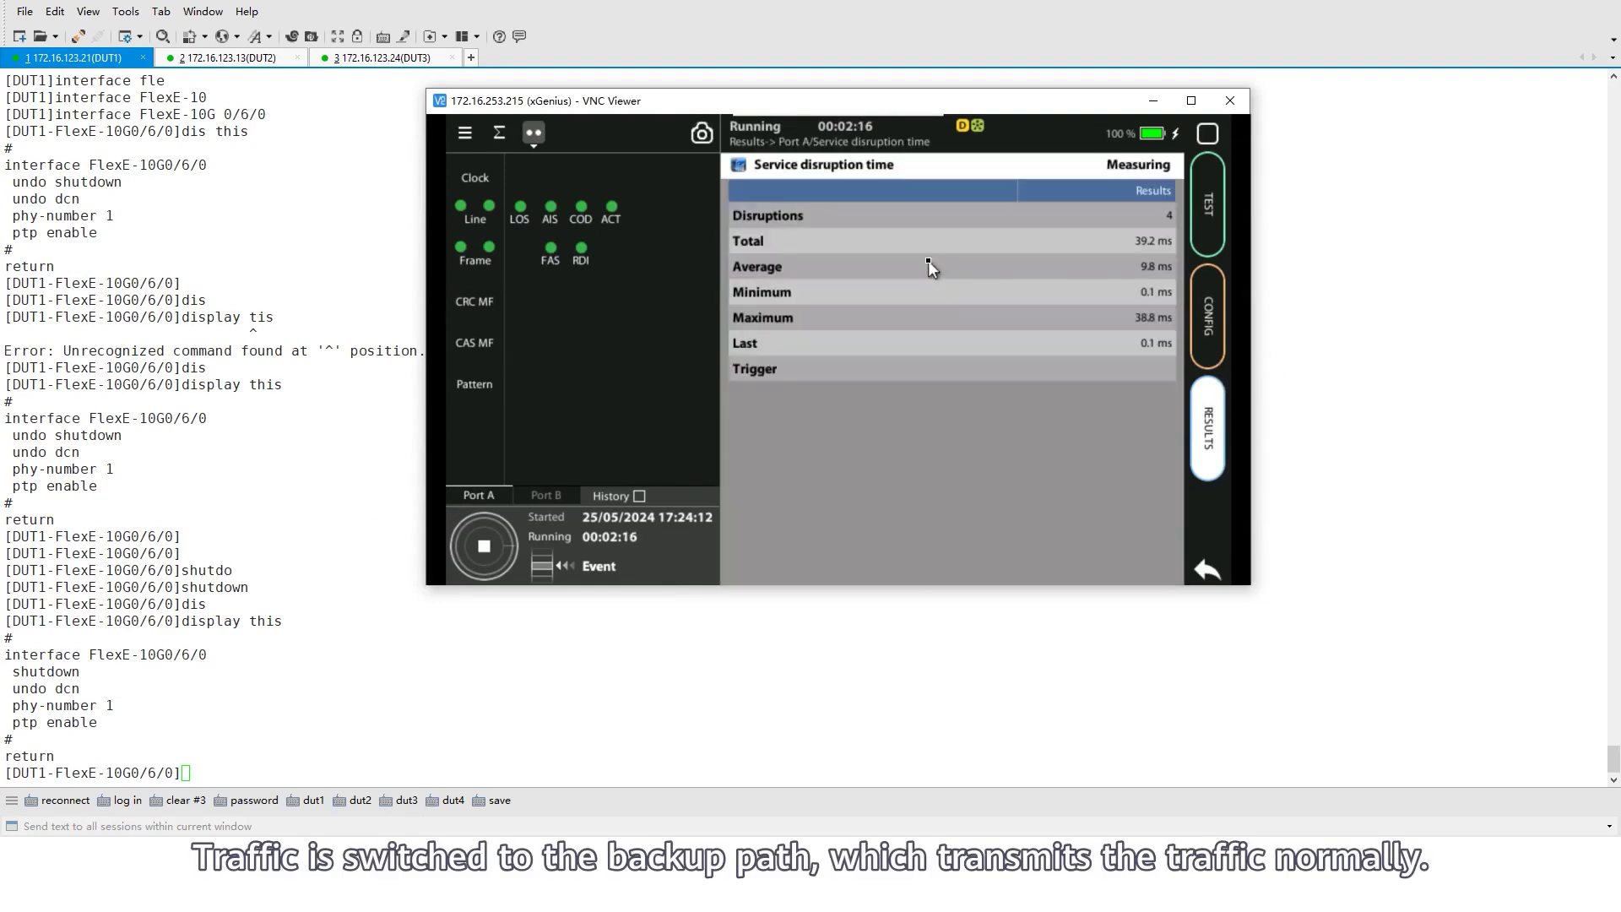